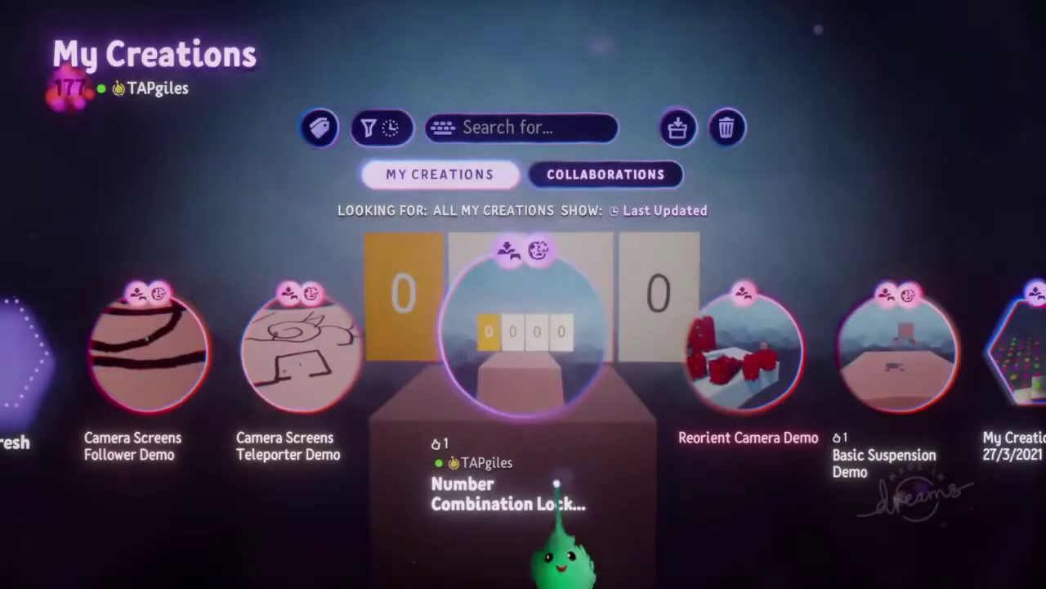
Step: Open the Number Combination Lock creation for editing and examine the logic inside its microchip
click(526, 368)
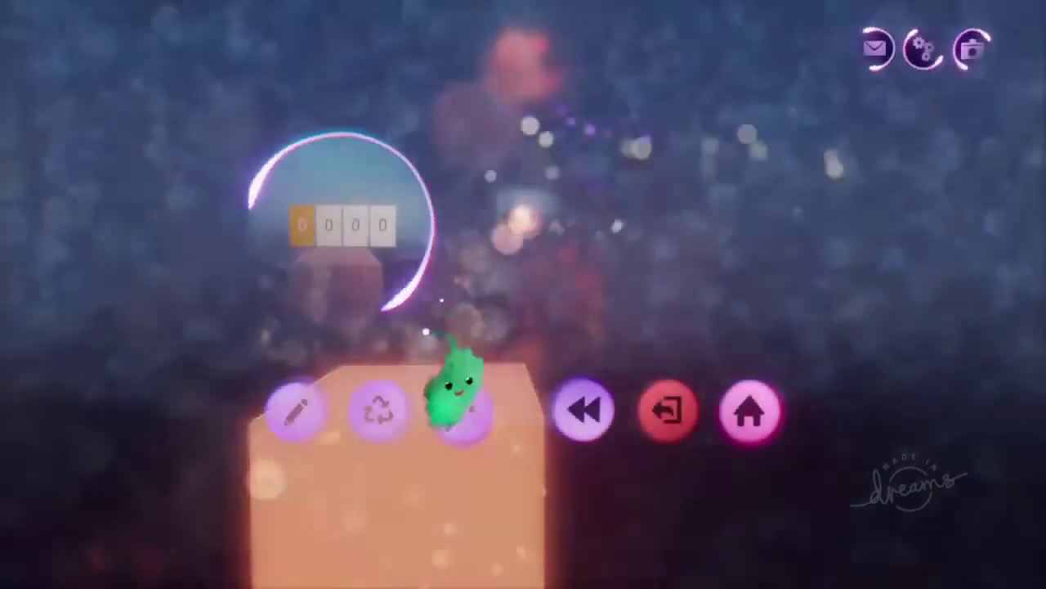
click(293, 413)
scroll(505, 327, up, 5)
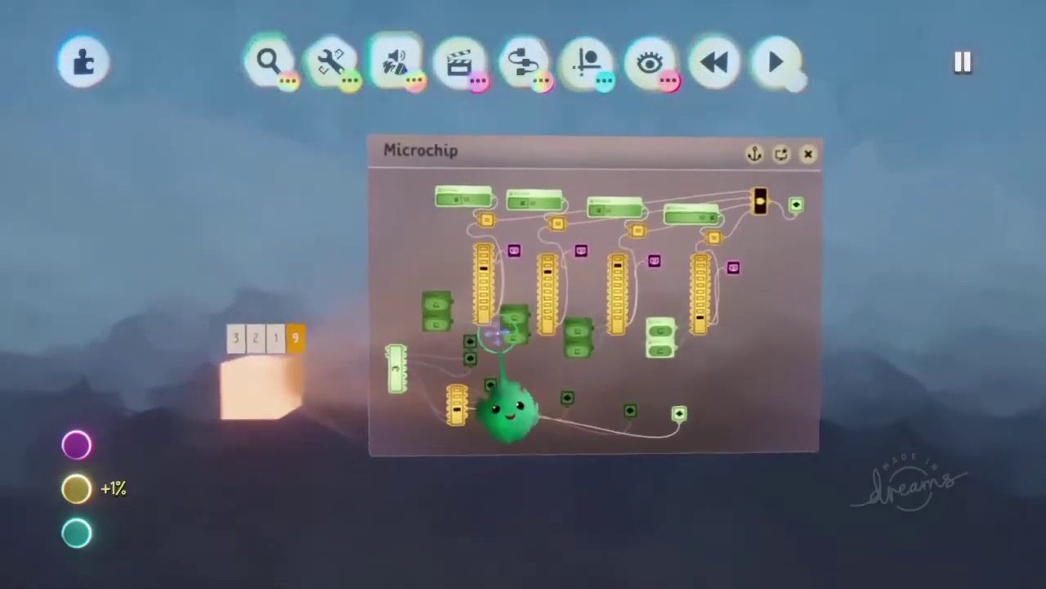
scroll(387, 284, up, 2)
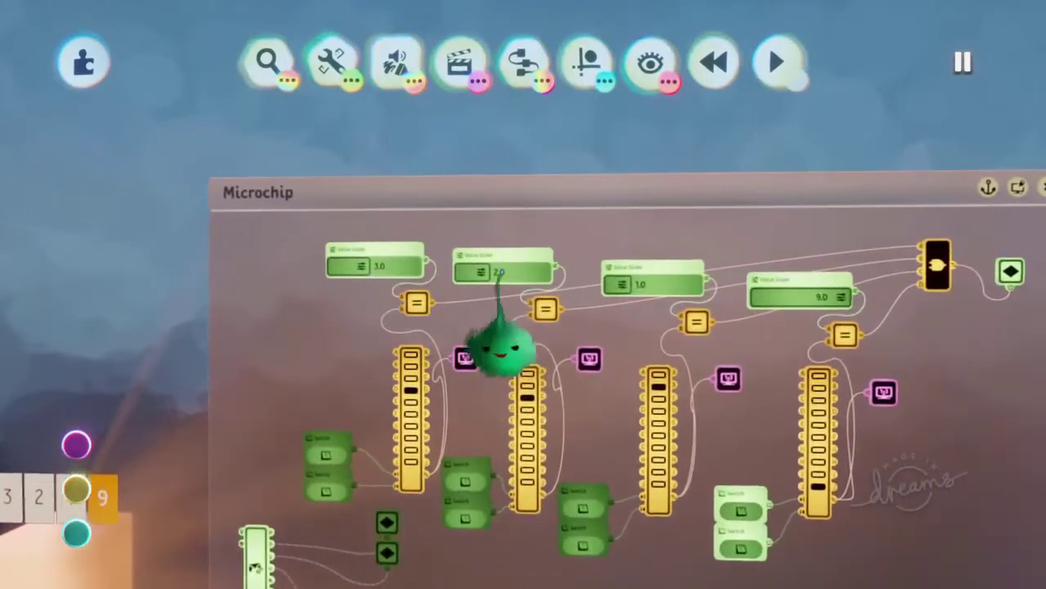
scroll(626, 520, down, 5)
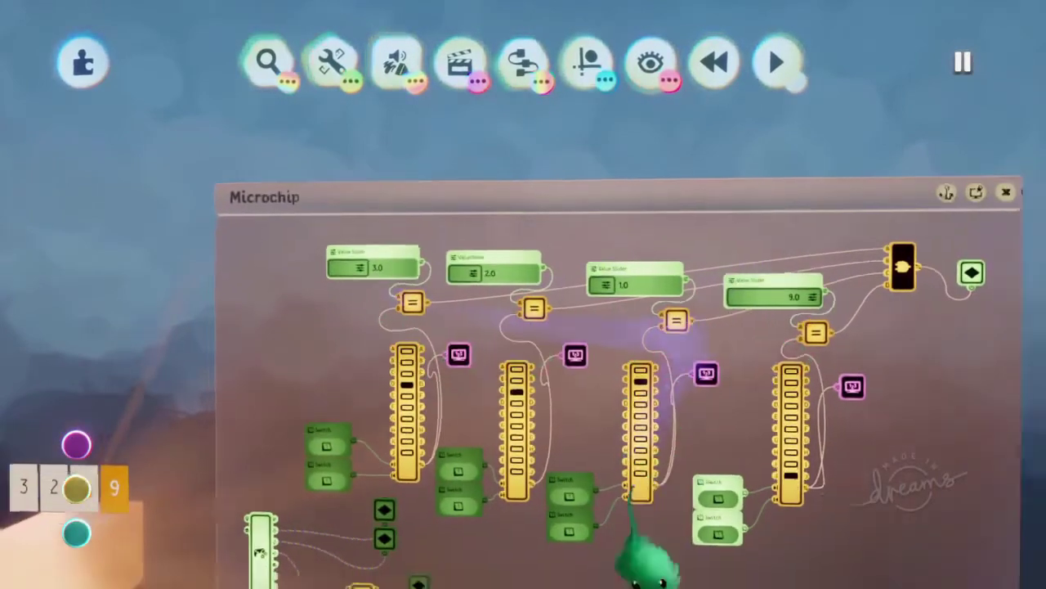
middle_drag(556, 556, 520, 478)
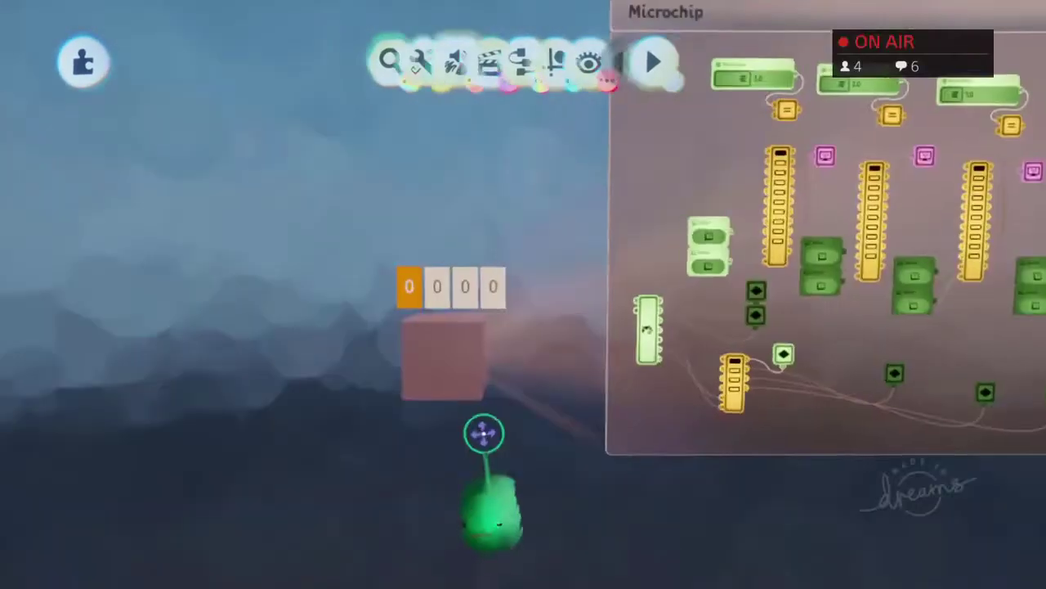
Step: Delete the existing lock with its microchip from the scene and turn on grid snapping
scroll(483, 433, up, 2)
key(Delete)
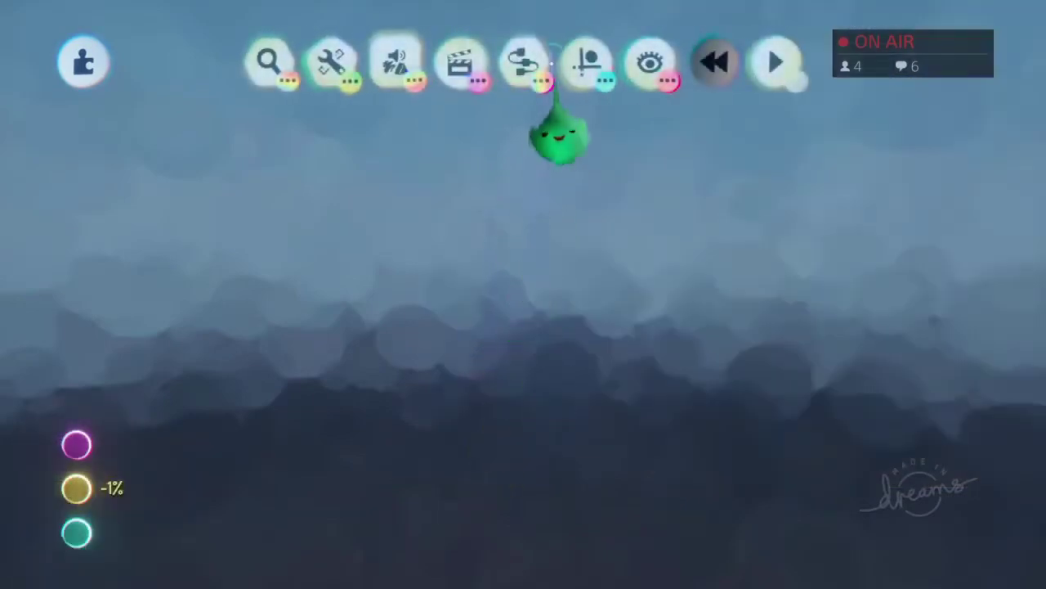
click(586, 69)
click(427, 129)
Step: Sculpt a single cube in the empty scene and leave Sculpt Mode
click(395, 65)
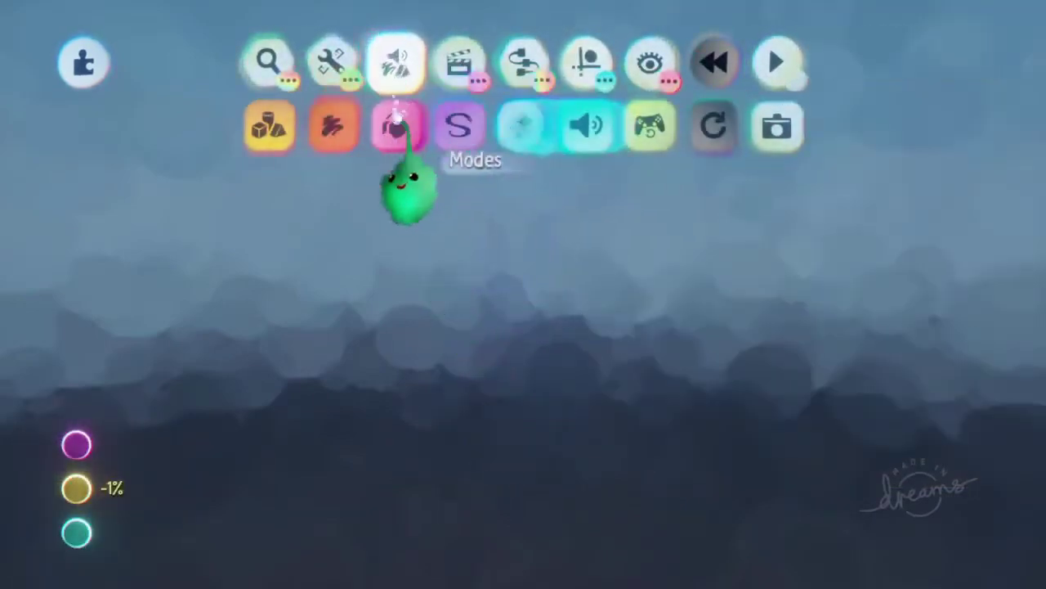
click(270, 126)
click(465, 333)
key(Escape)
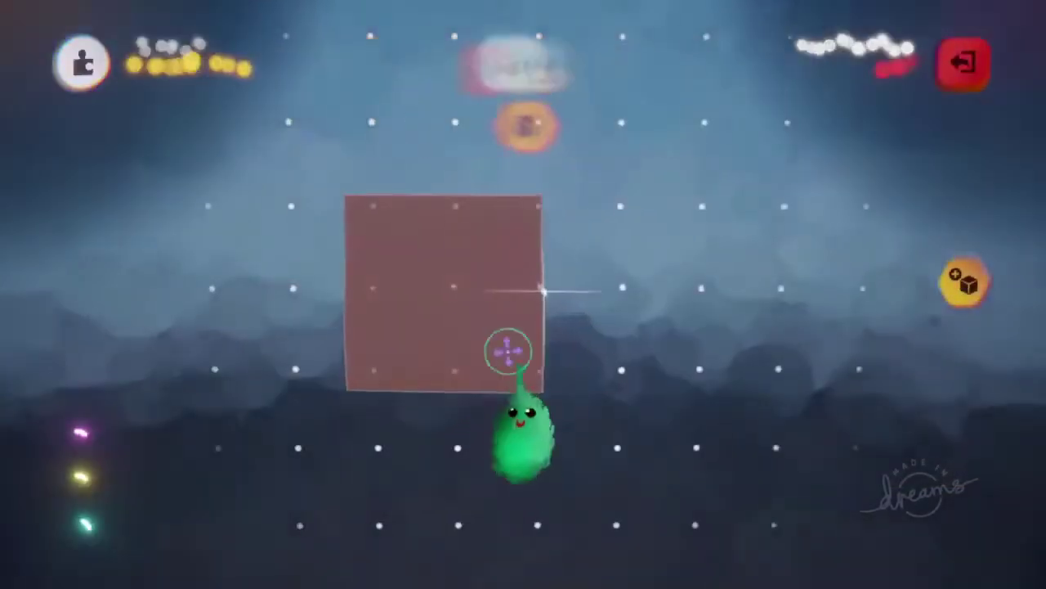
Step: Attach a Microchip to the front of the cube
mouse_move(523, 66)
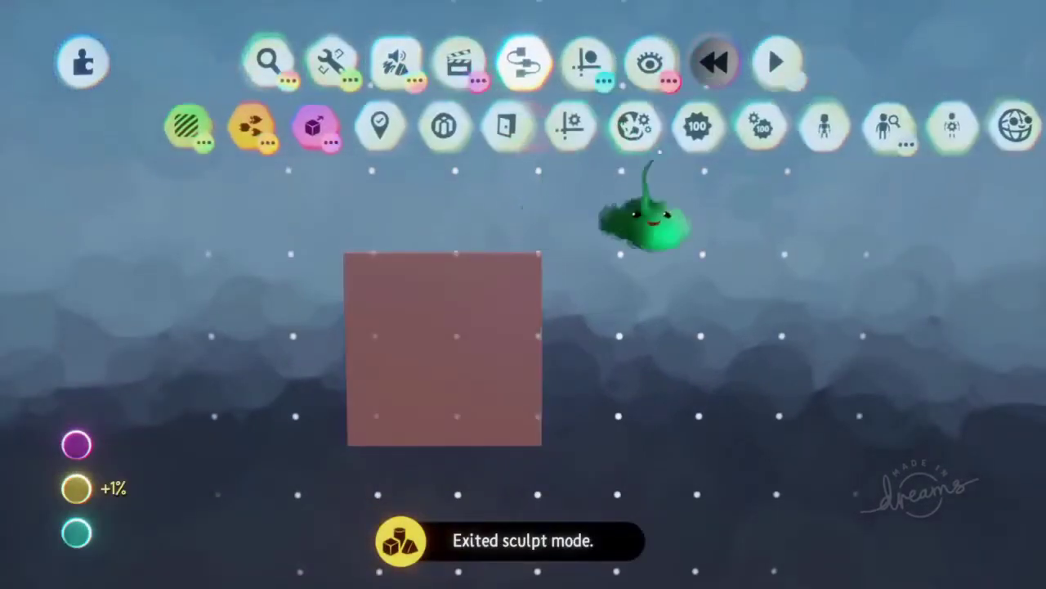
click(439, 127)
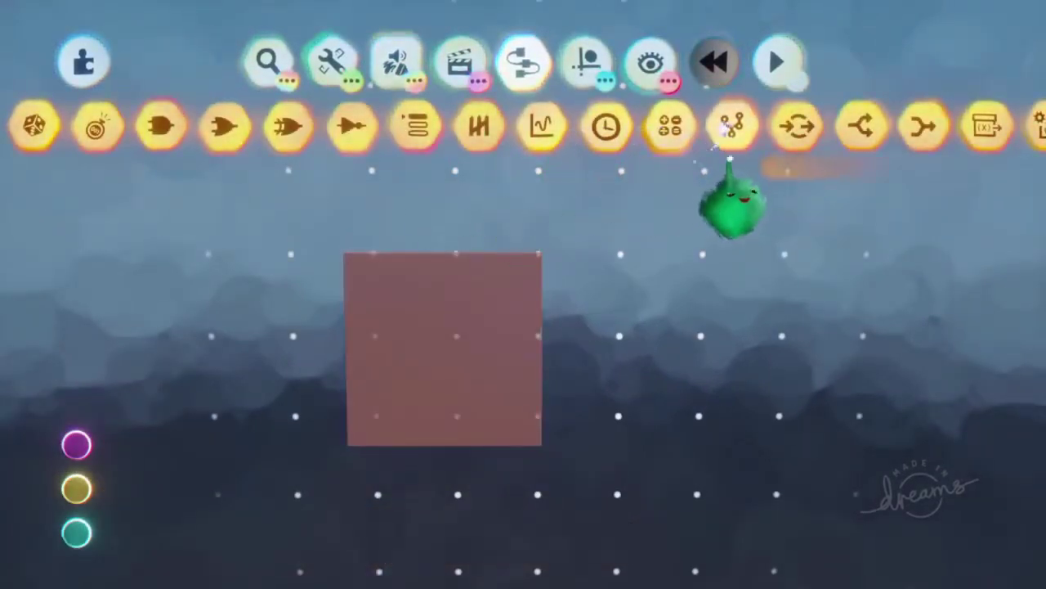
click(732, 125)
click(441, 353)
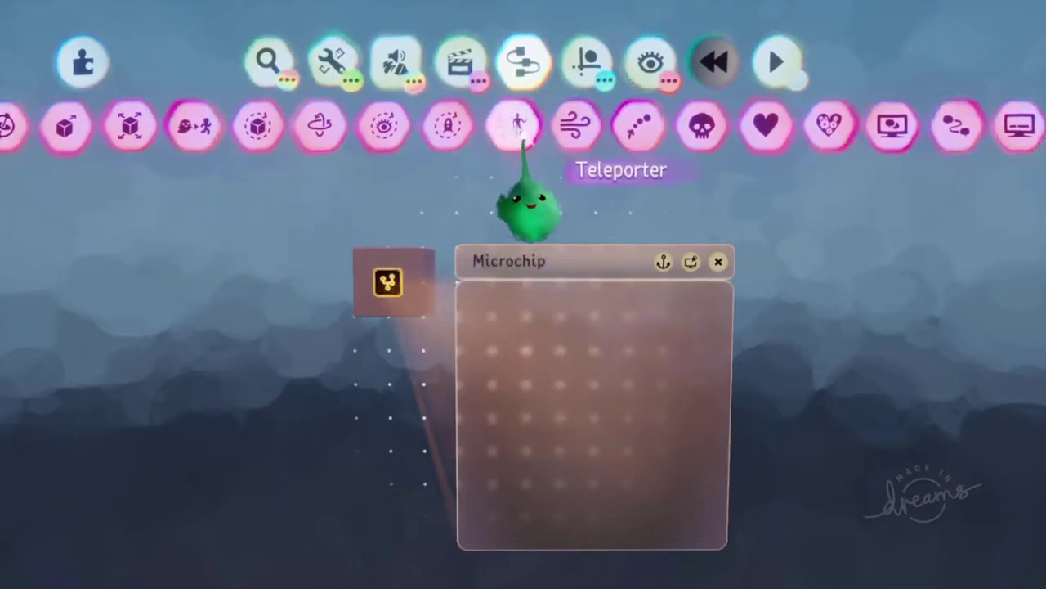
Step: Place a second Microchip inside the cube's microchip and open its canvas beside the first one
drag(523, 137, 666, 137)
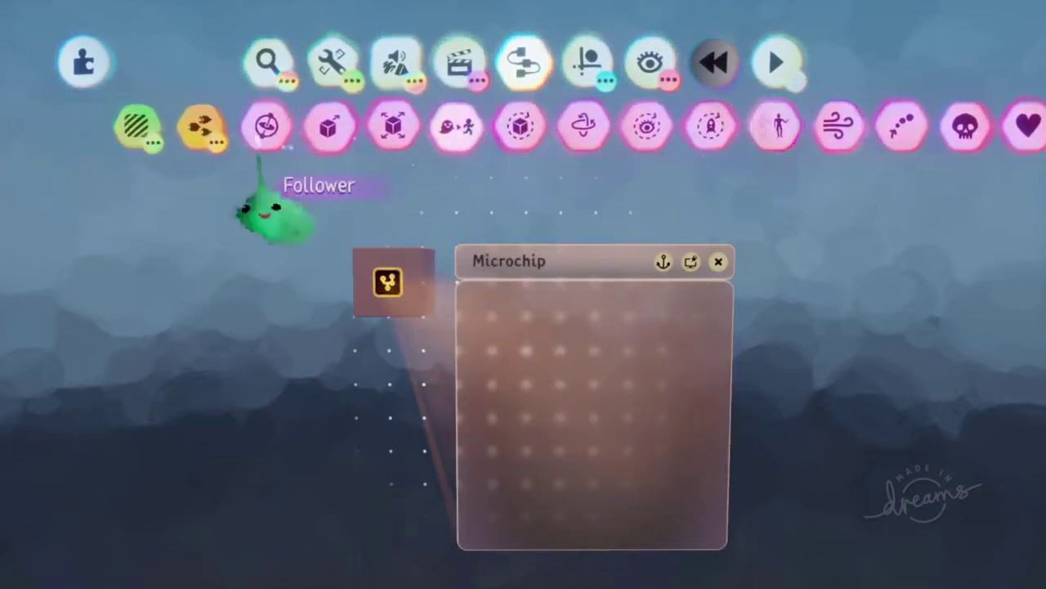
click(213, 134)
click(731, 134)
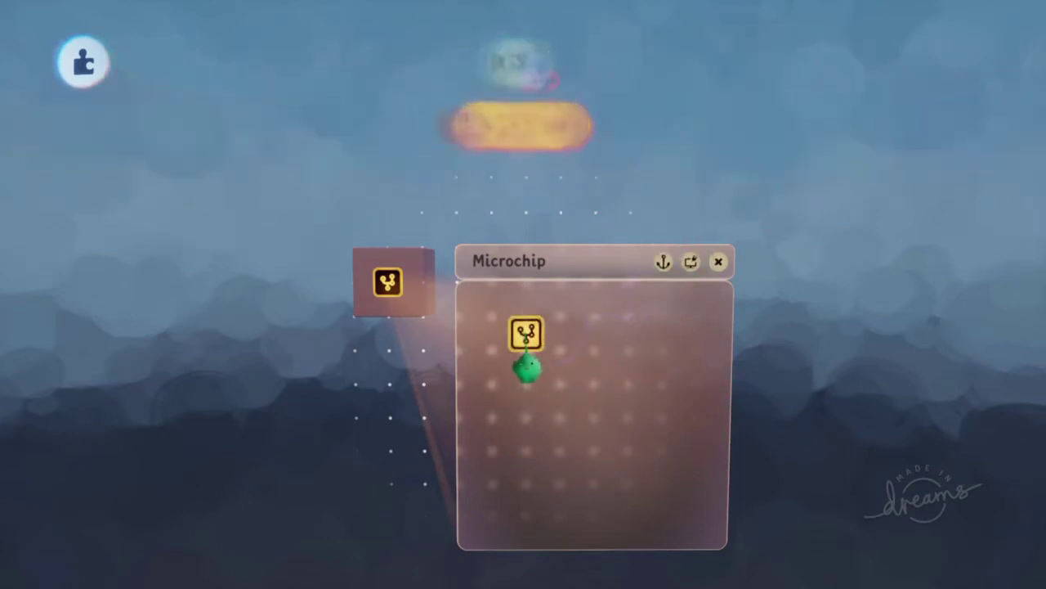
click(523, 329)
drag(529, 414, 827, 372)
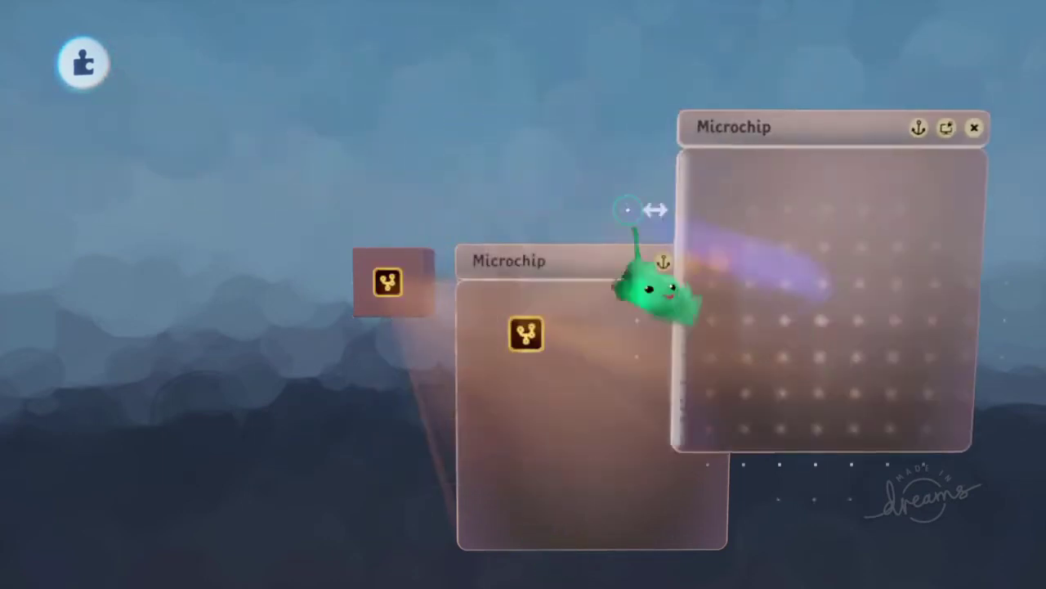
Step: Add a Number Displayer to the inner microchip and move its open settings clear of the canvas
drag(533, 137, 198, 144)
scroll(645, 164, right, 10)
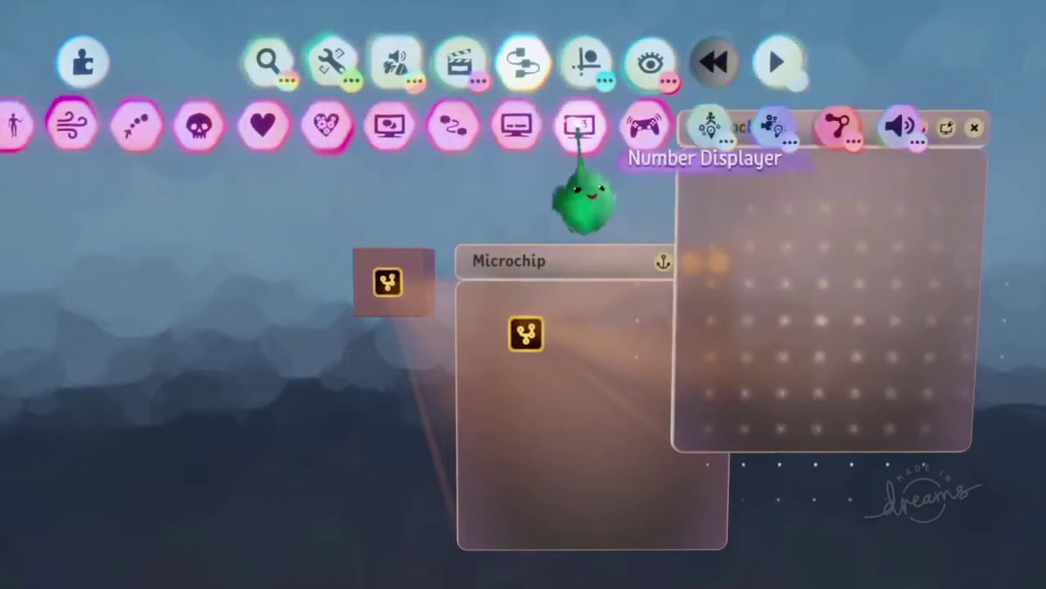
click(578, 127)
click(784, 245)
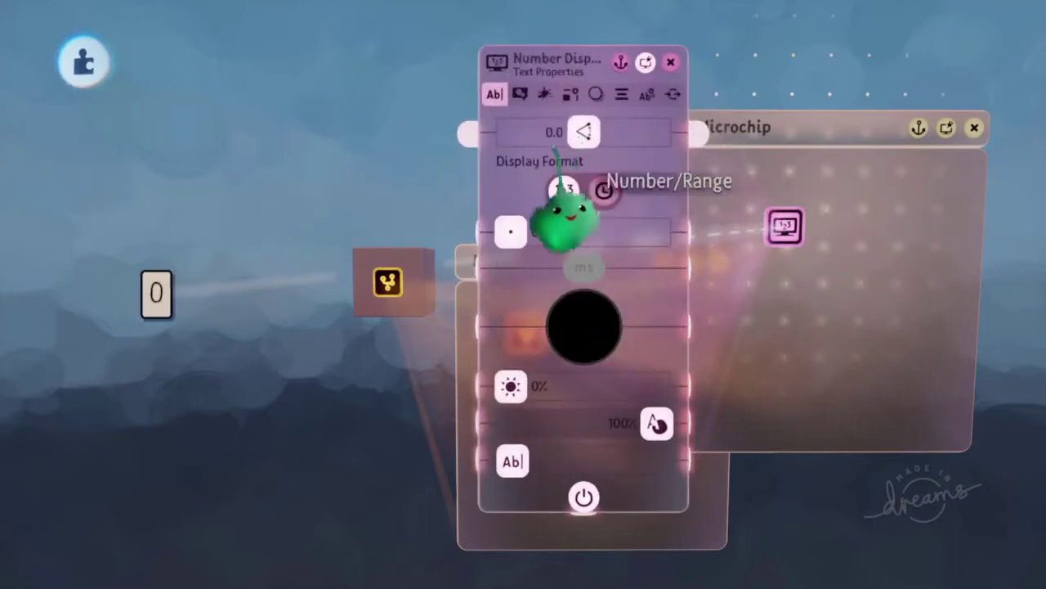
drag(551, 195, 880, 219)
Step: Widen the inner microchip's canvas, place a Selector beside the Number Displayer and close the displayer's settings
drag(654, 301, 551, 311)
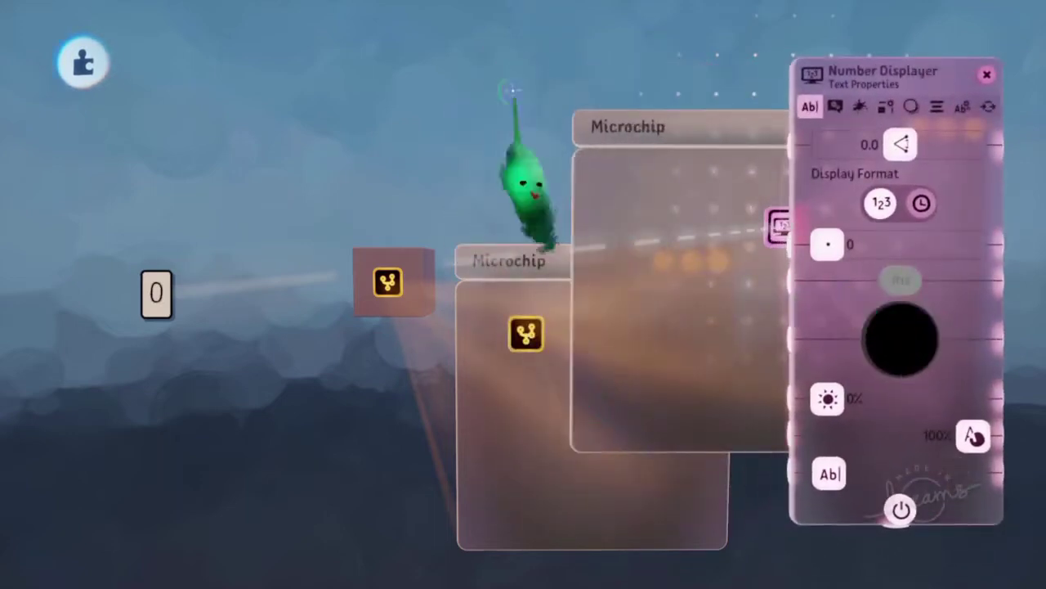
mouse_move(507, 136)
drag(507, 135, 916, 162)
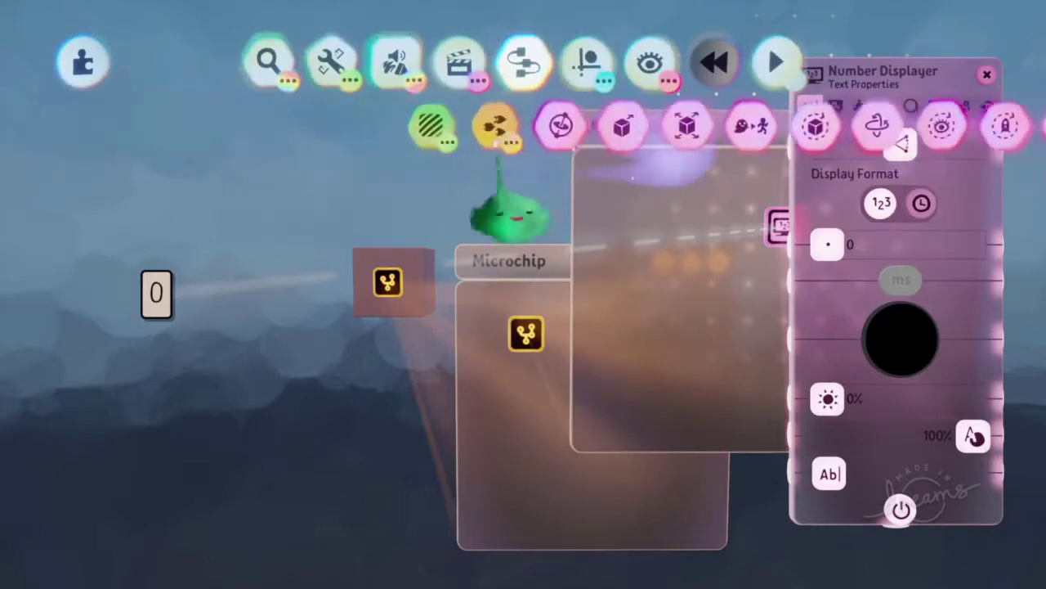
click(500, 128)
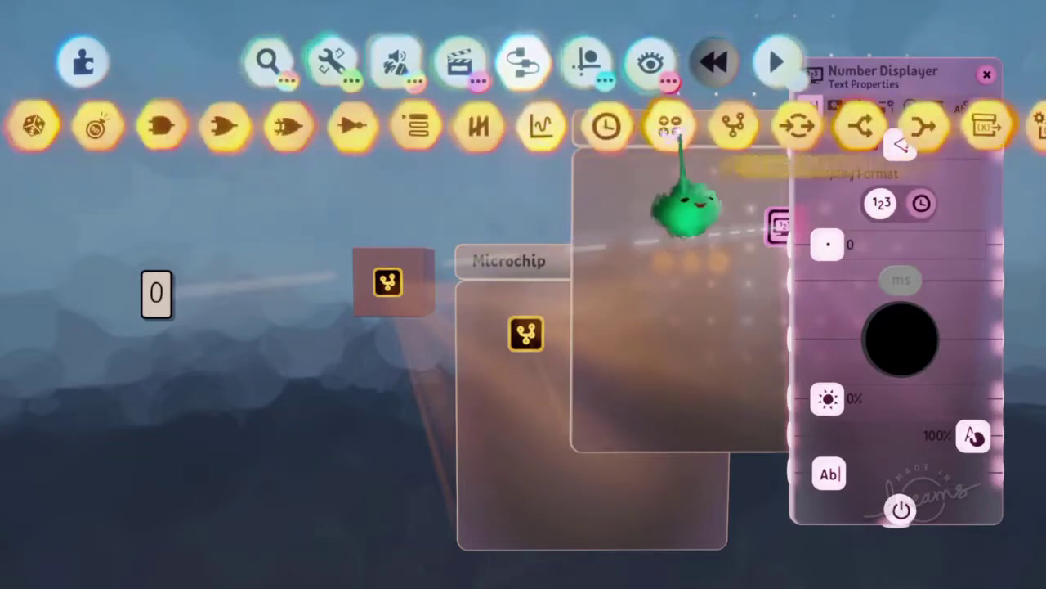
drag(470, 131, 594, 135)
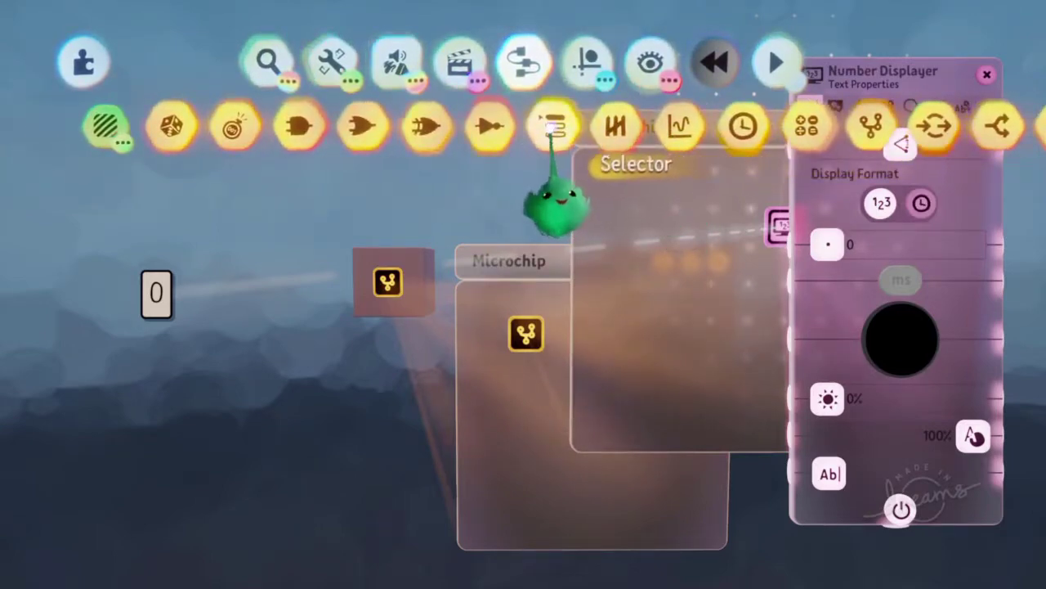
click(552, 124)
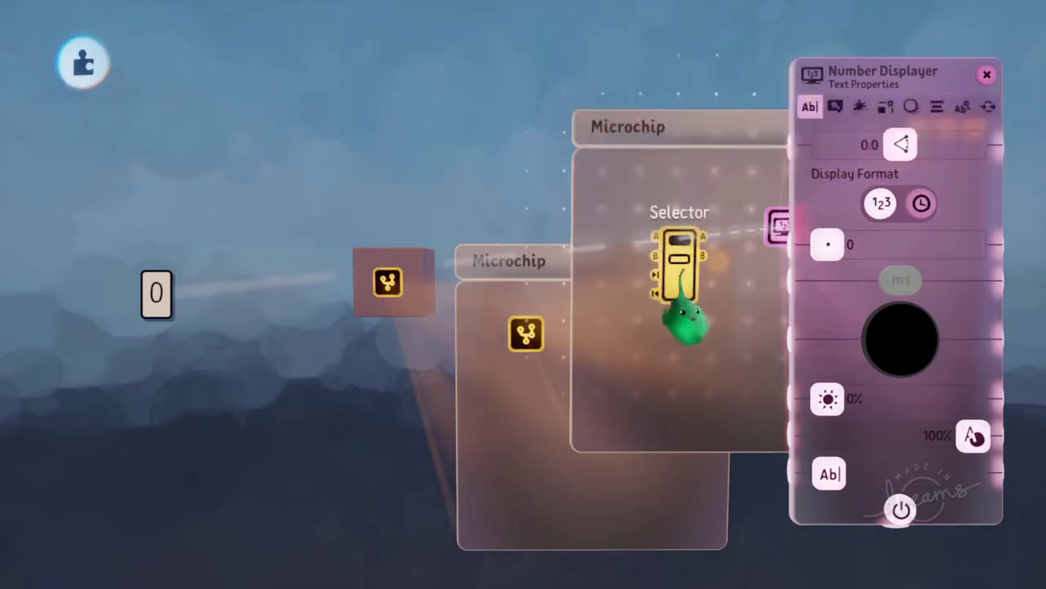
key(Escape)
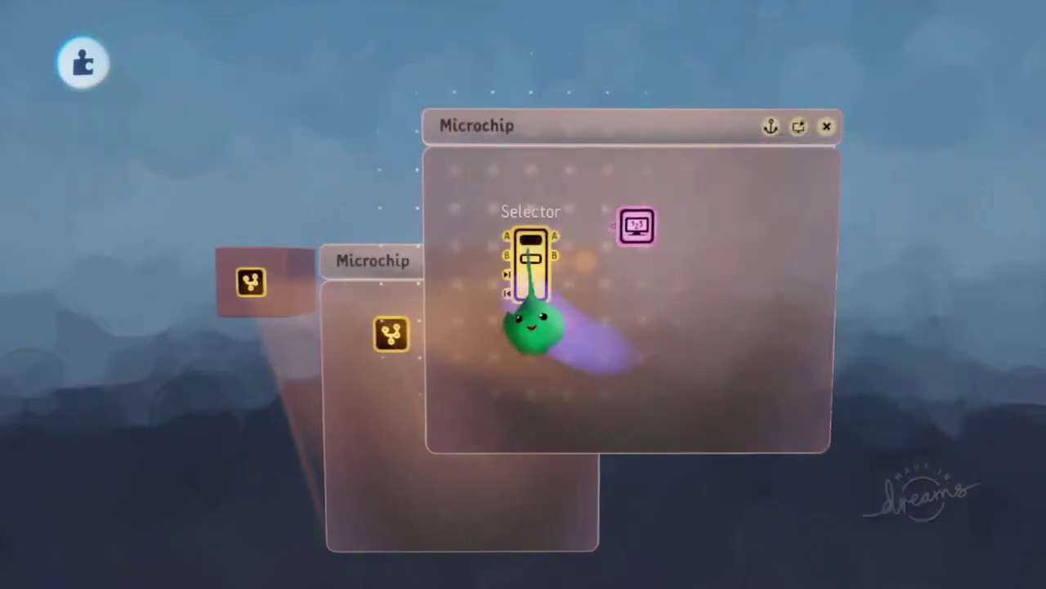
Step: Set the Selector to 10 outputs and wire its lowest output port into the Number Displayer's value input
click(531, 262)
middle_drag(630, 339, 552, 327)
drag(420, 276, 657, 235)
drag(561, 112, 675, 112)
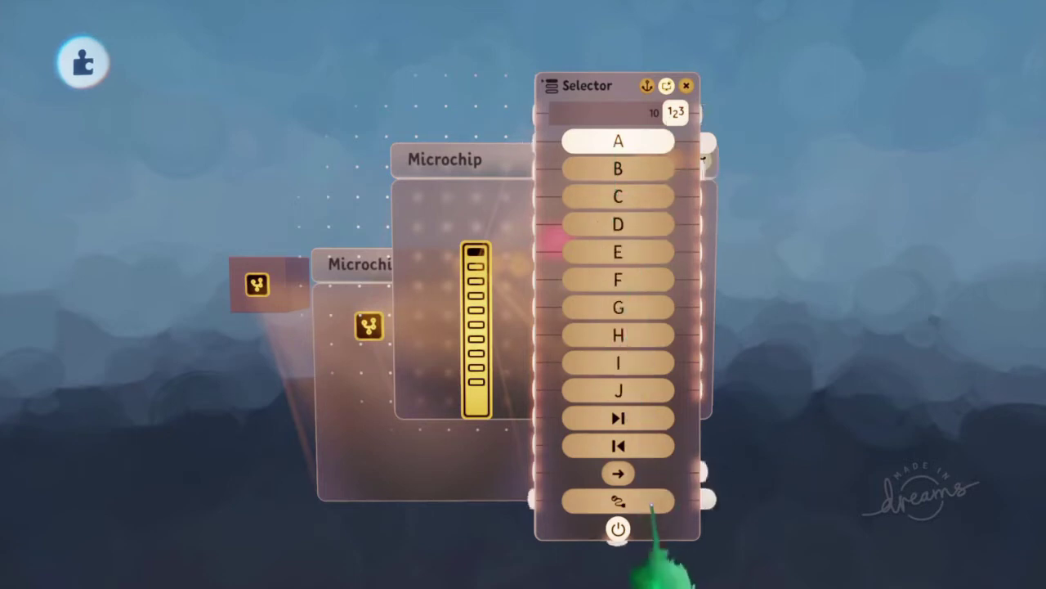
drag(651, 501, 299, 432)
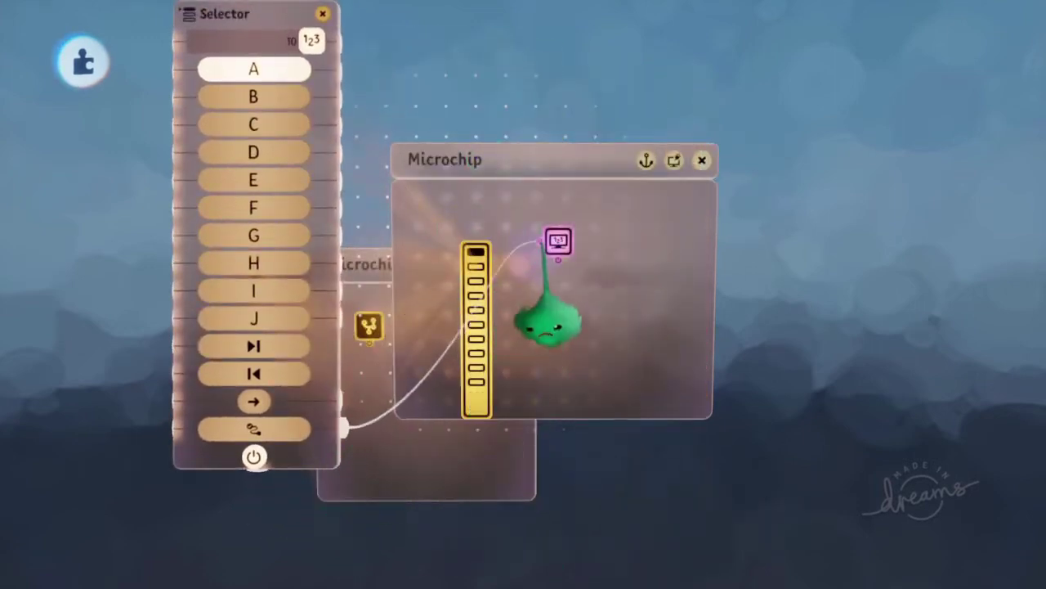
drag(265, 369, 771, 409)
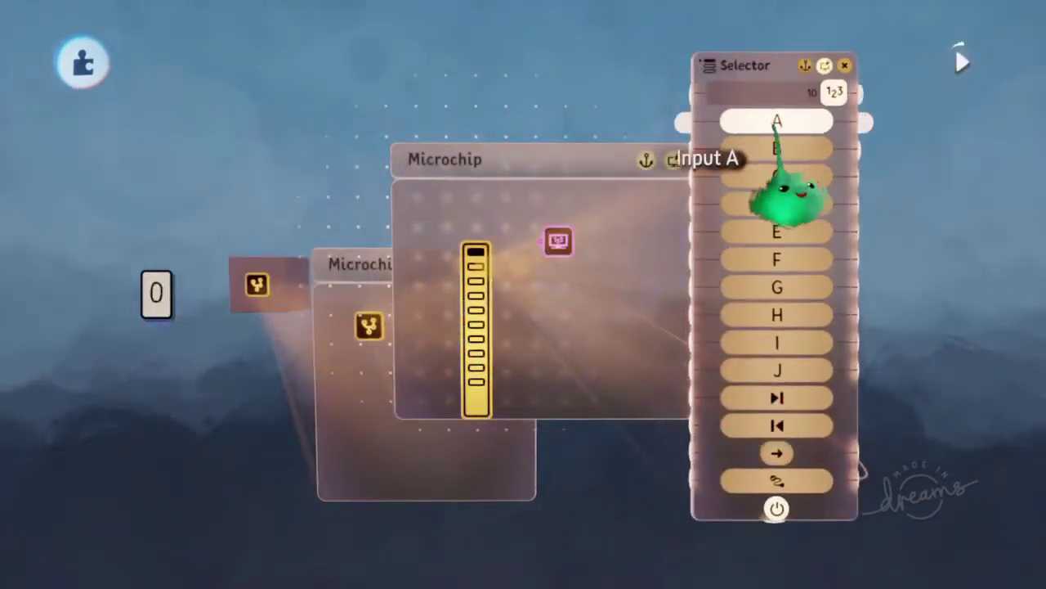
Step: Place a Switch before the Selector, widening the microchip canvas, and wire it to Move to Next Output
mouse_move(454, 121)
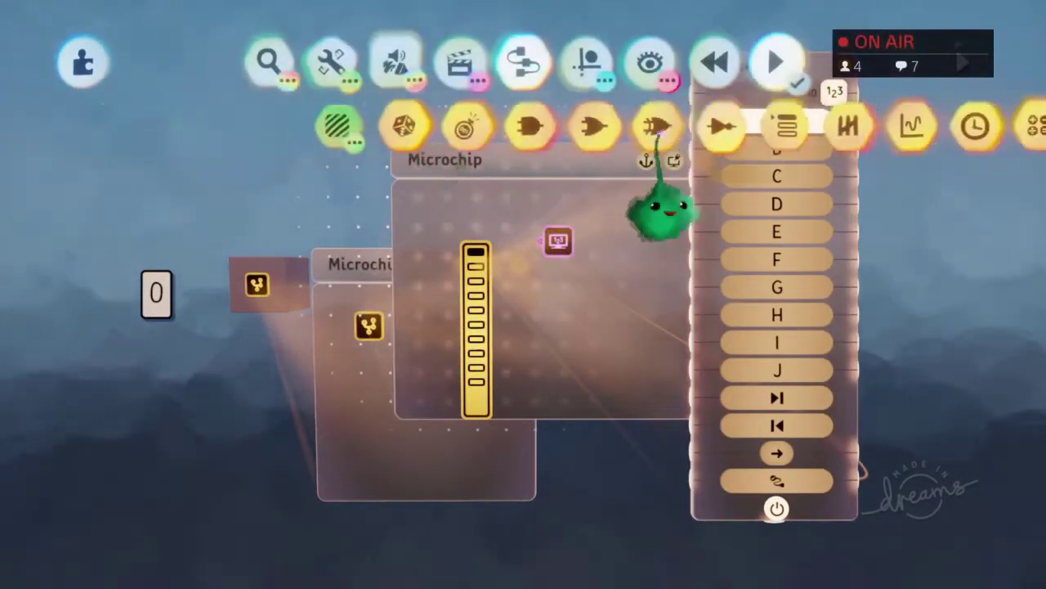
click(400, 130)
click(570, 132)
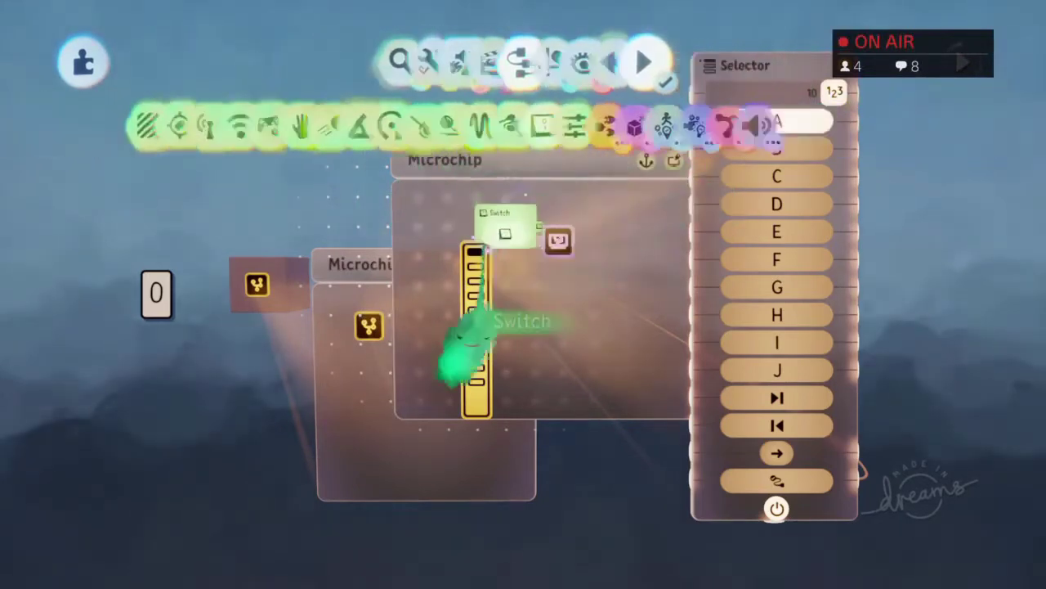
drag(394, 381, 357, 390)
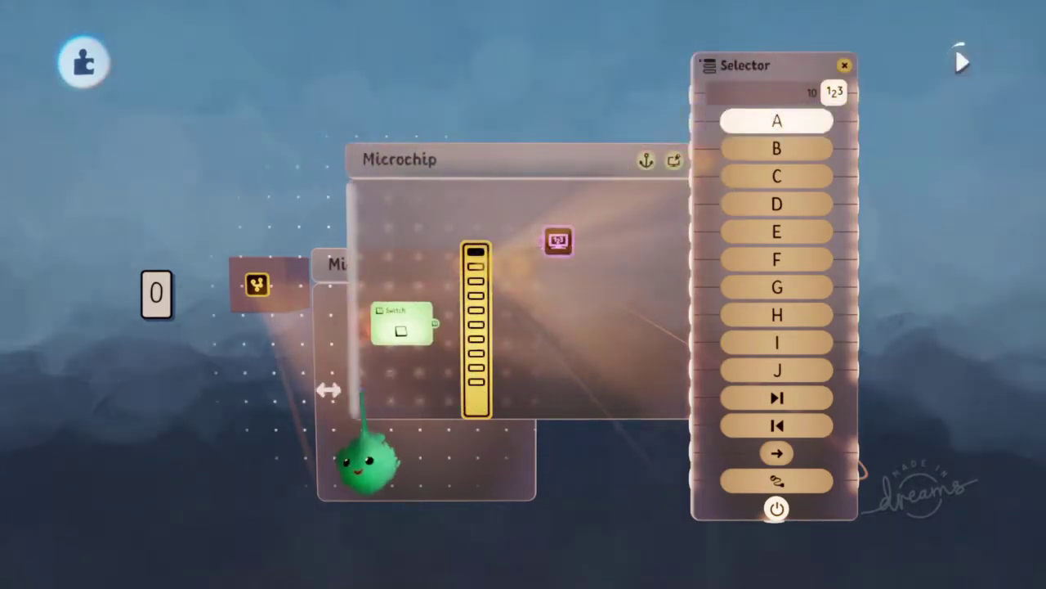
drag(434, 324, 690, 398)
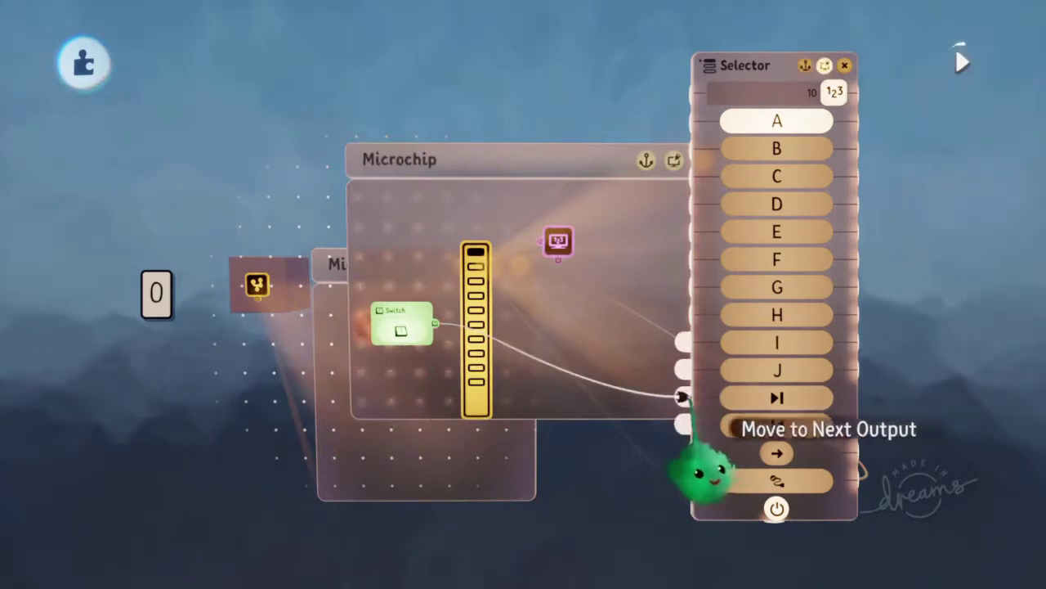
Step: Add a second Switch below the first and wire it to the Selector's Move to Previous Output
drag(435, 389, 442, 467)
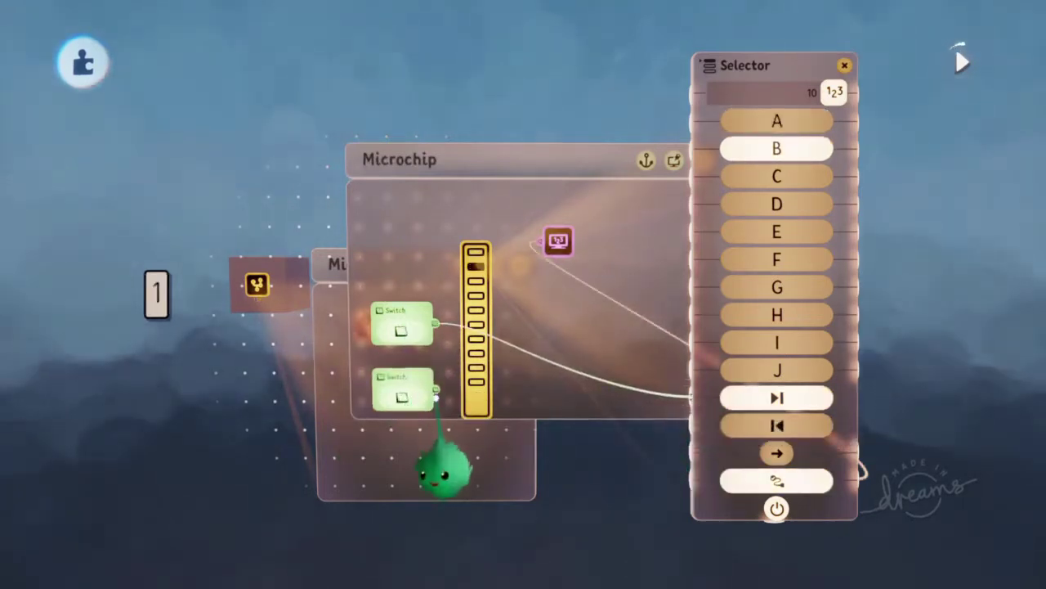
drag(617, 425, 683, 424)
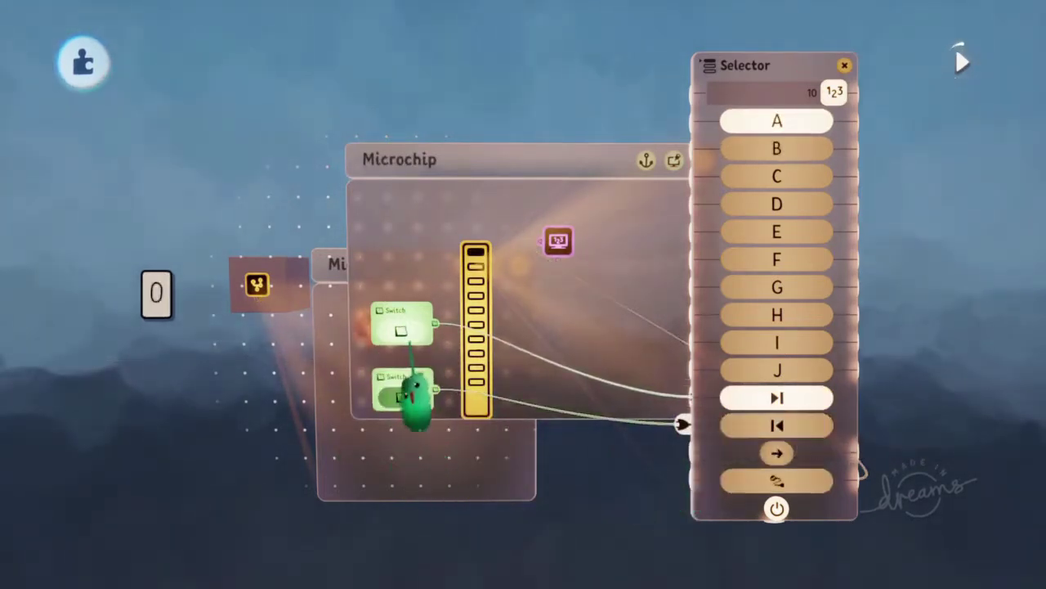
Step: Test the digit counter by repeatedly toggling the upper Switch to step the Selector through its outputs to J
click(404, 333)
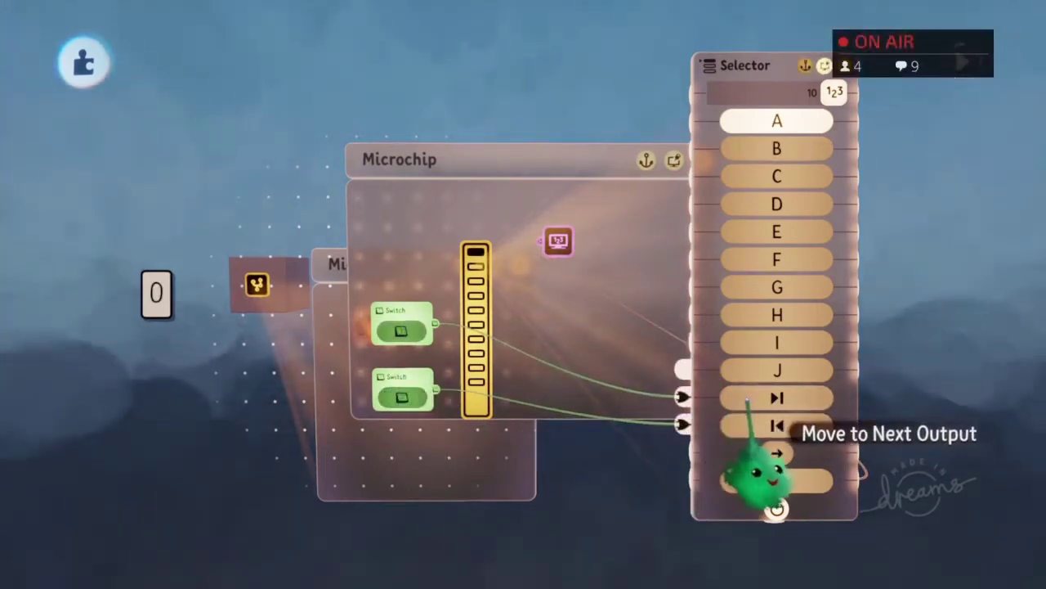
click(401, 333)
click(401, 333)
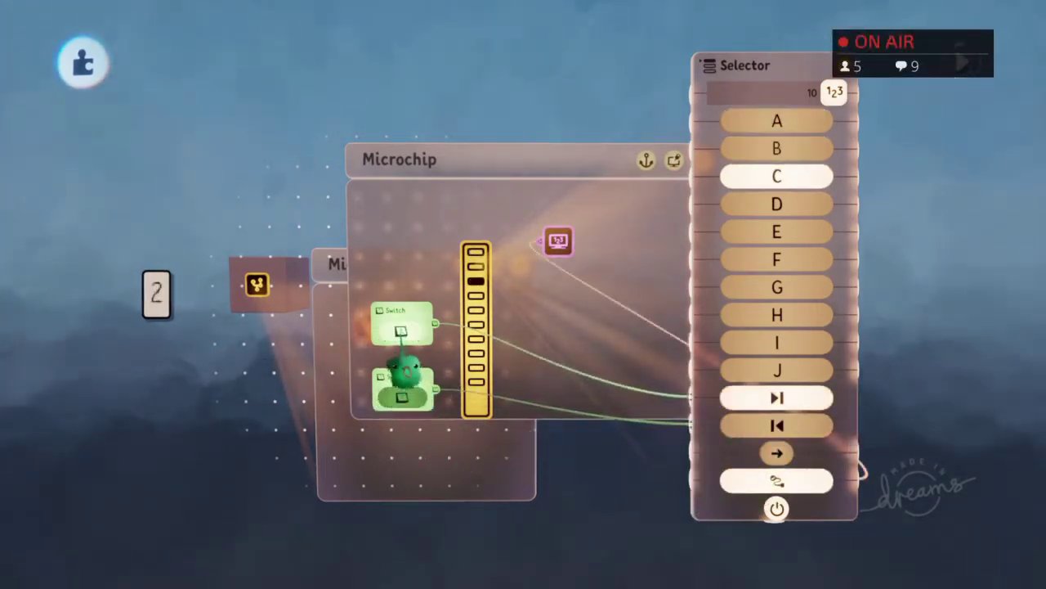
click(400, 332)
click(402, 372)
click(402, 369)
click(401, 369)
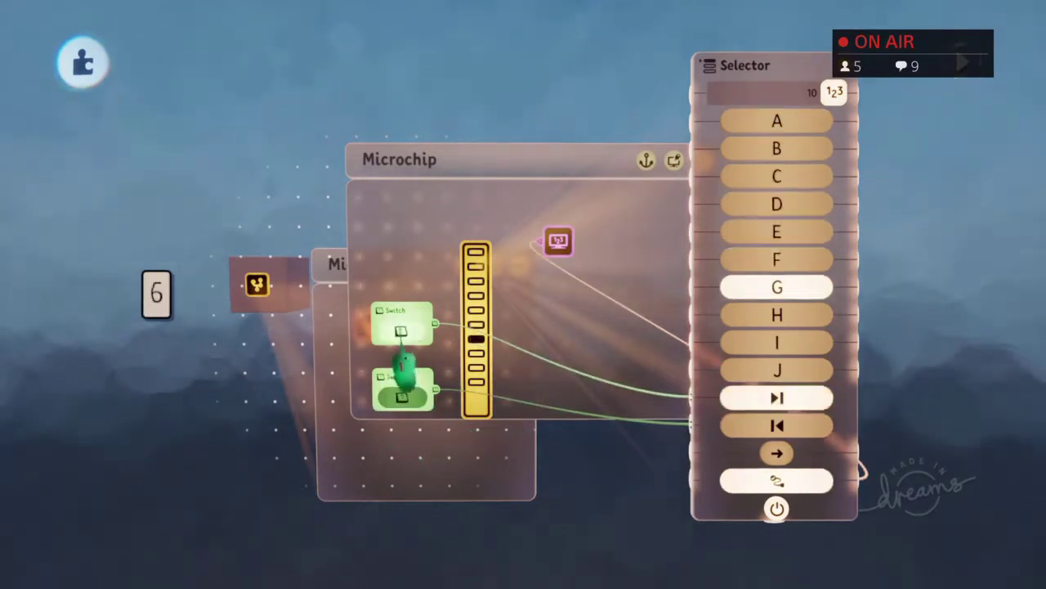
click(401, 369)
click(400, 370)
click(400, 372)
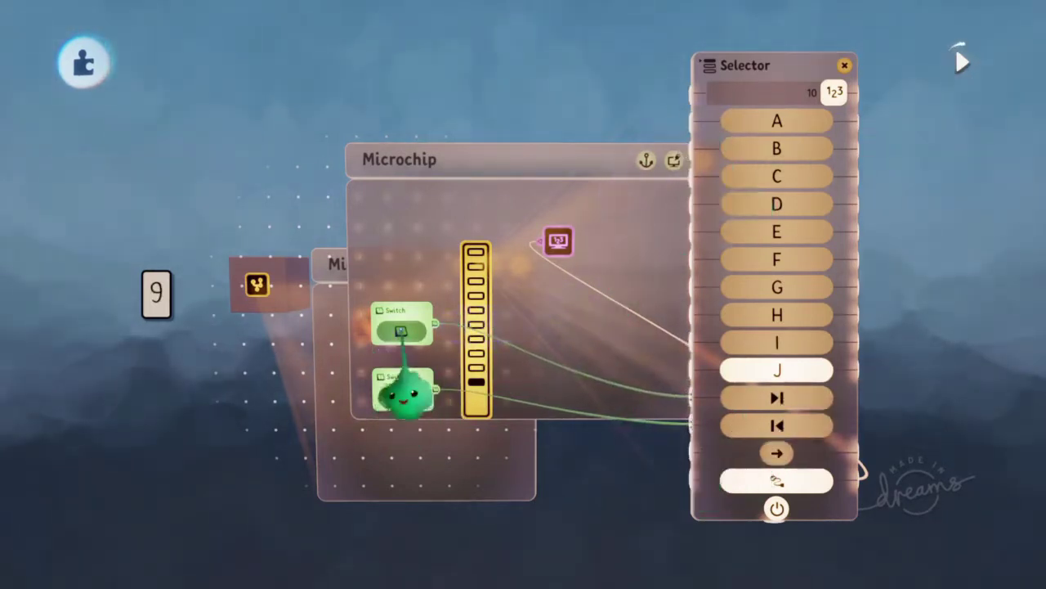
Step: Test the lower Switch by stepping the Selector backwards from J to A and round to J again, then close the Selector's settings
click(401, 385)
click(401, 376)
click(402, 380)
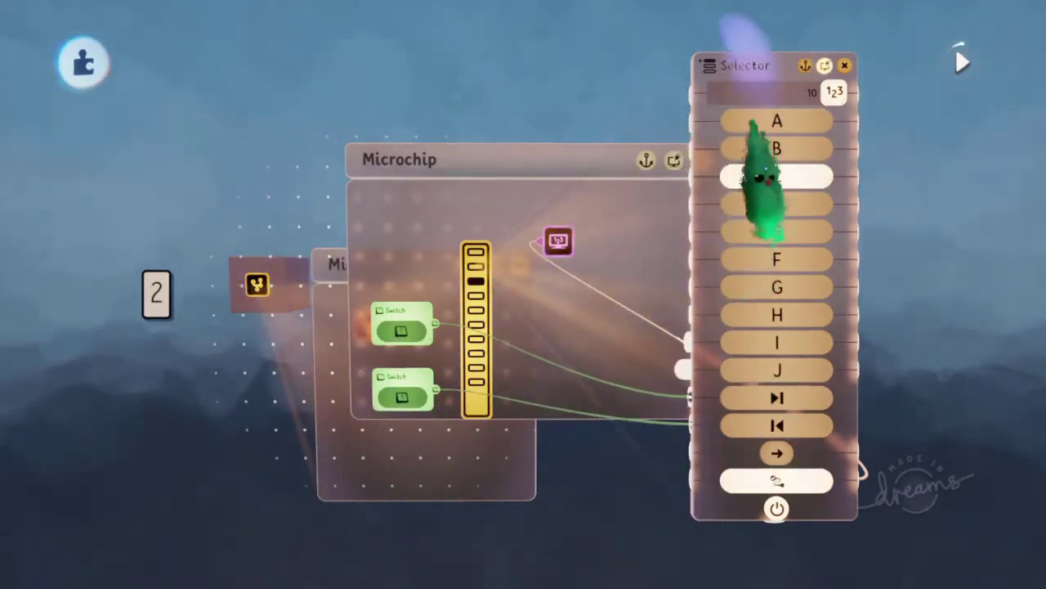
click(398, 400)
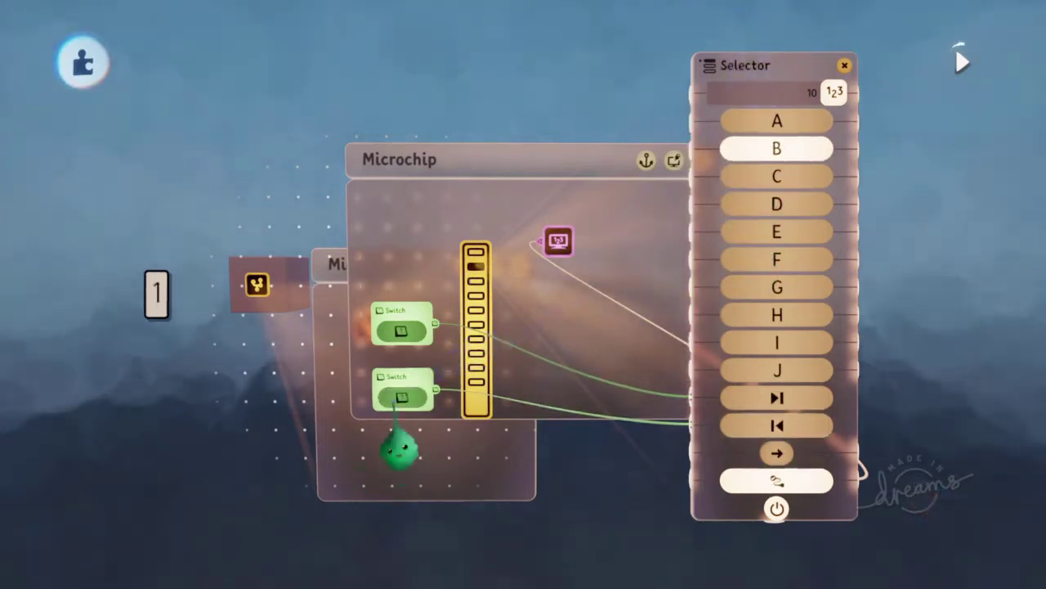
click(396, 401)
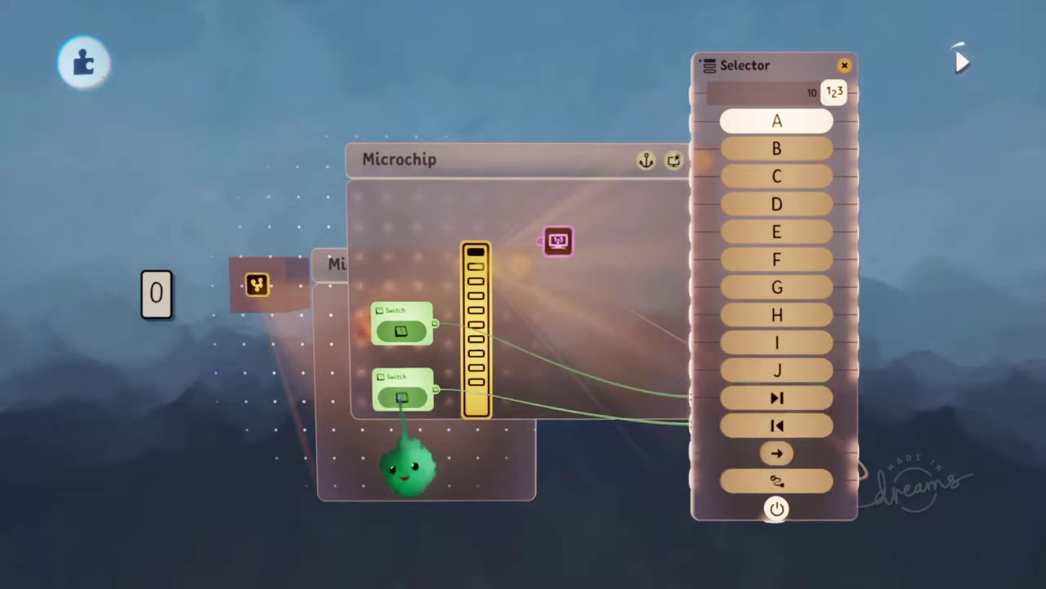
click(401, 396)
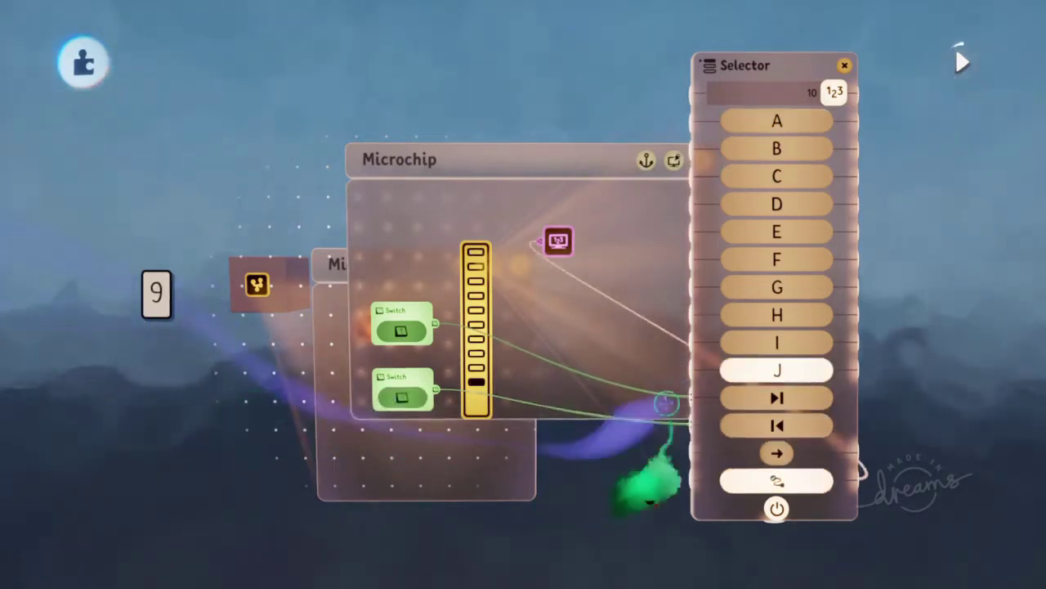
middle_drag(550, 438, 572, 455)
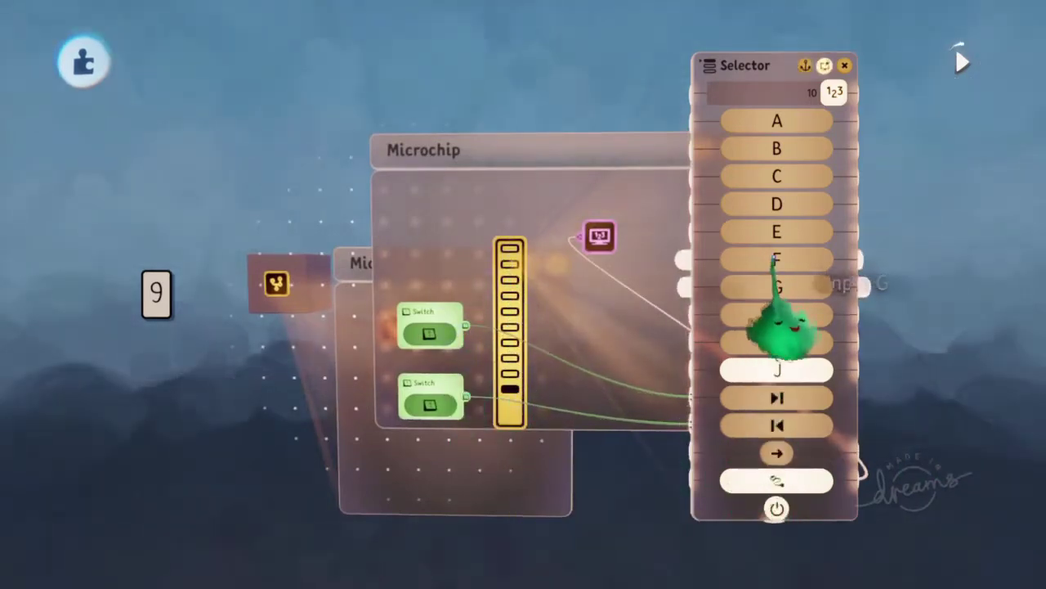
key(Escape)
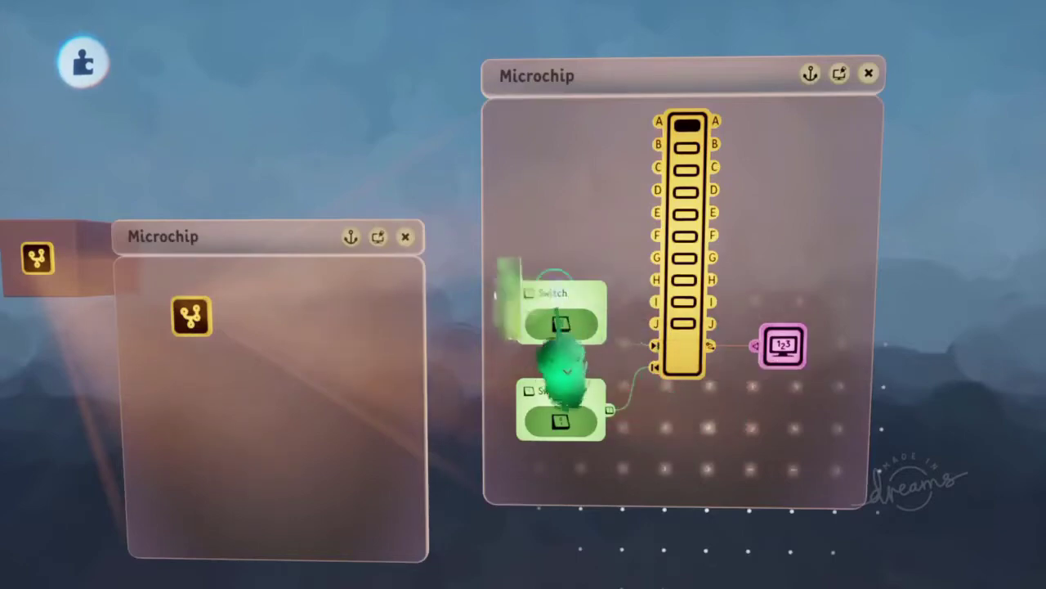
Step: Rename the upper Switch as Up and the lower Switch as Down
click(320, 157)
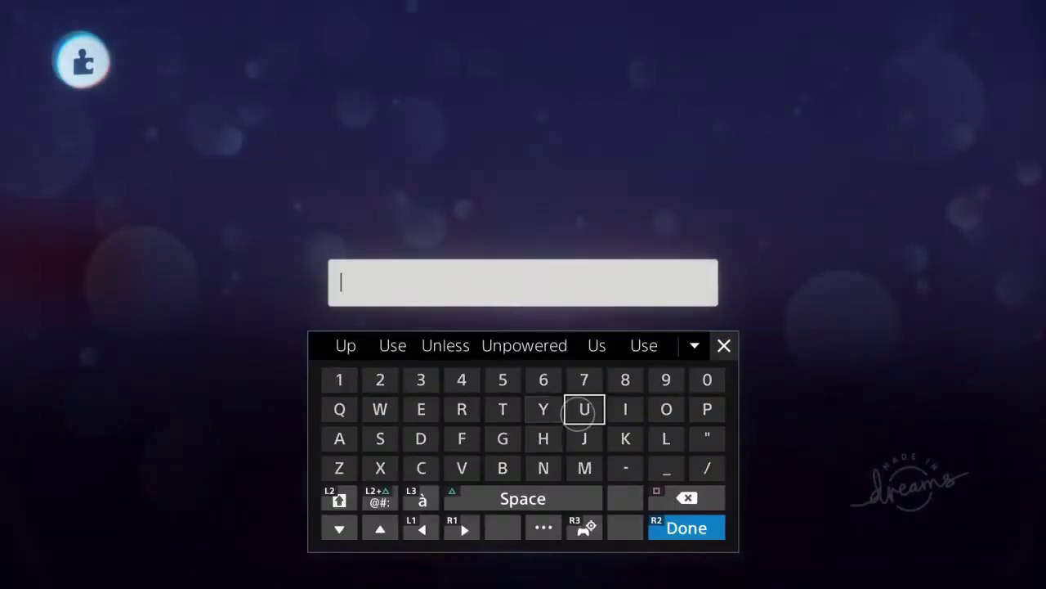
key(Return)
key(Escape)
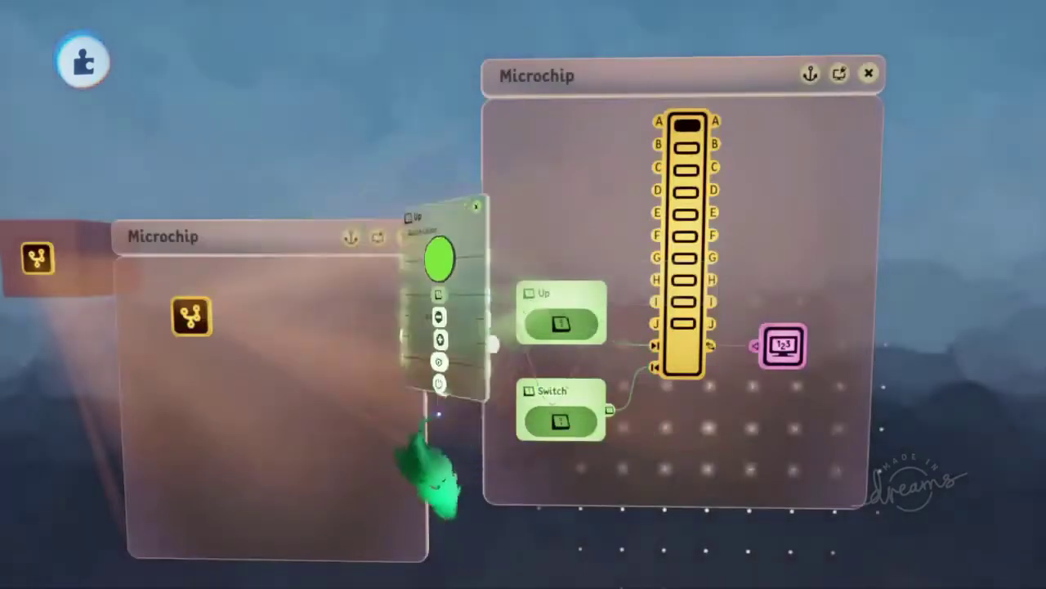
click(553, 400)
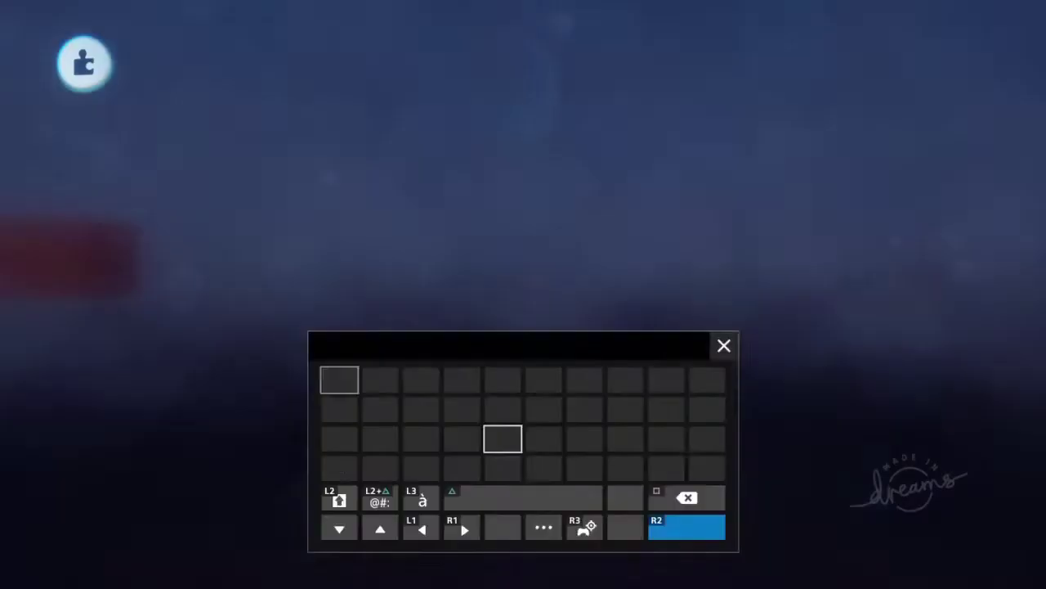
text(Down)
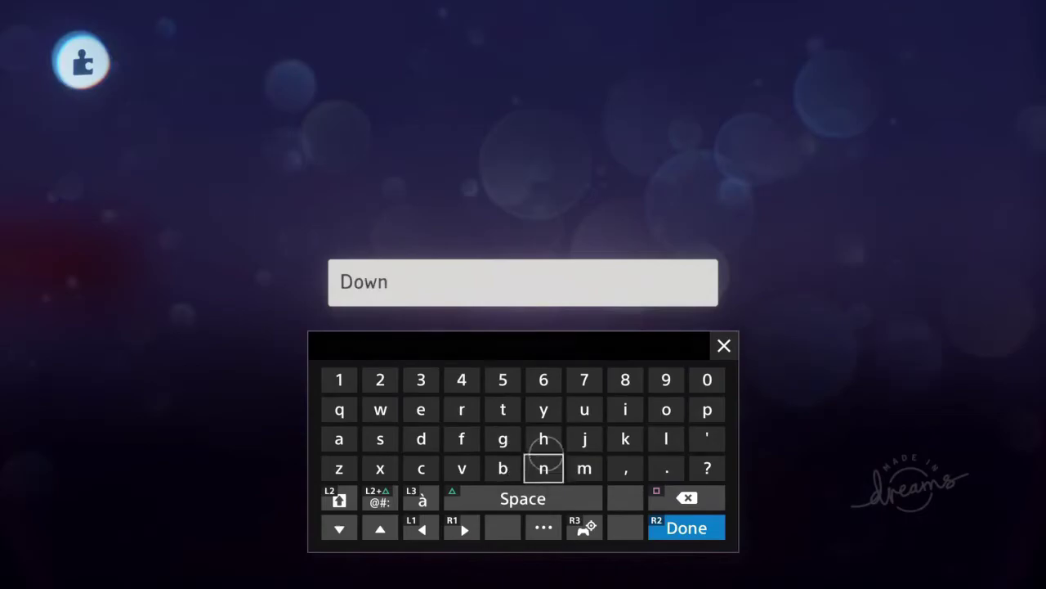
key(Return)
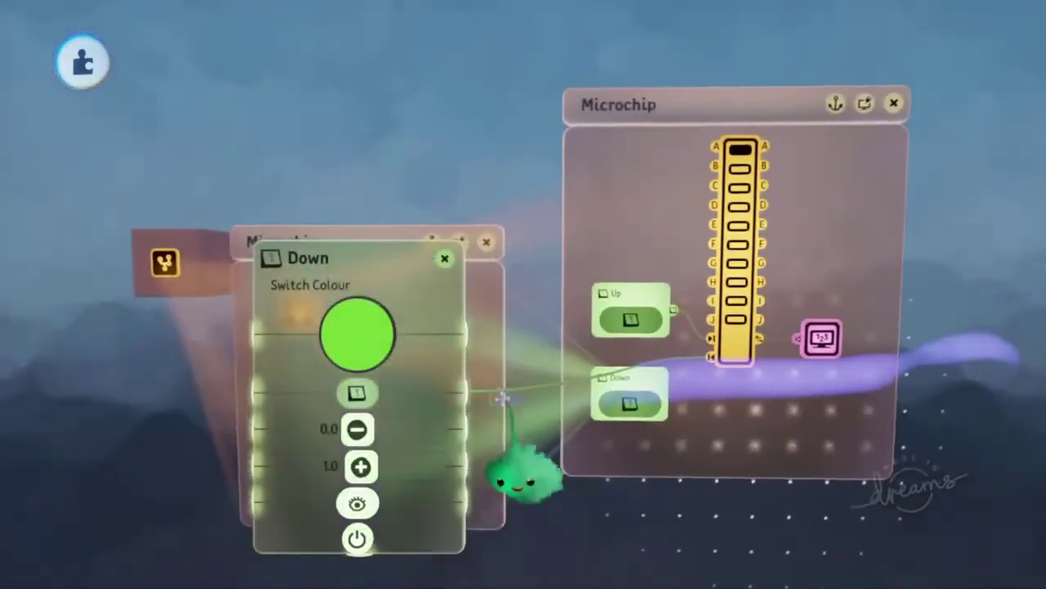
key(Escape)
Step: Place a Controller Sensor in the outer microchip, below the nested microchip
key(Tab)
drag(492, 135, 682, 141)
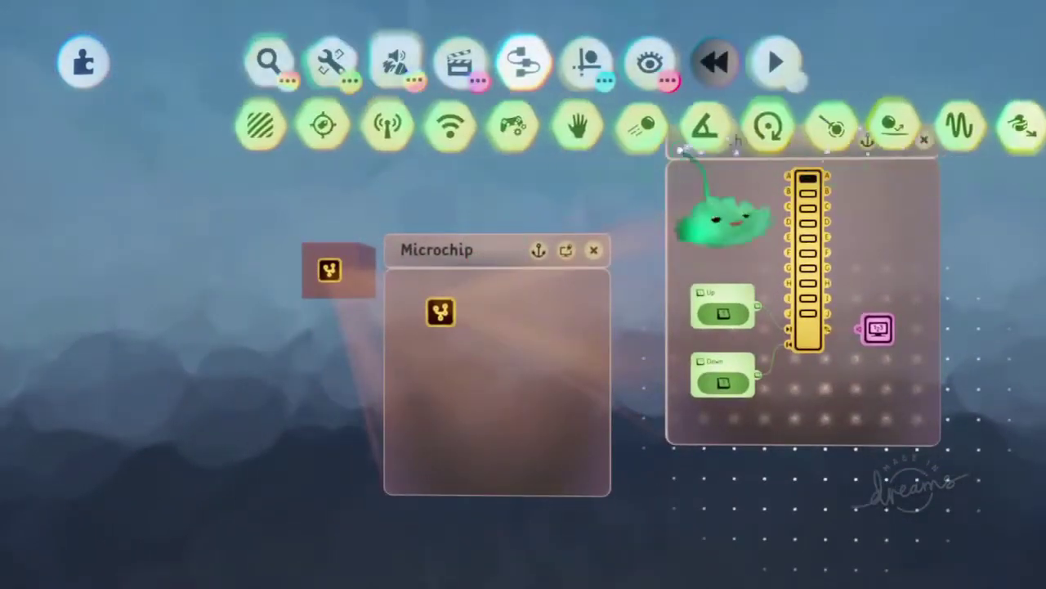
click(540, 129)
click(447, 431)
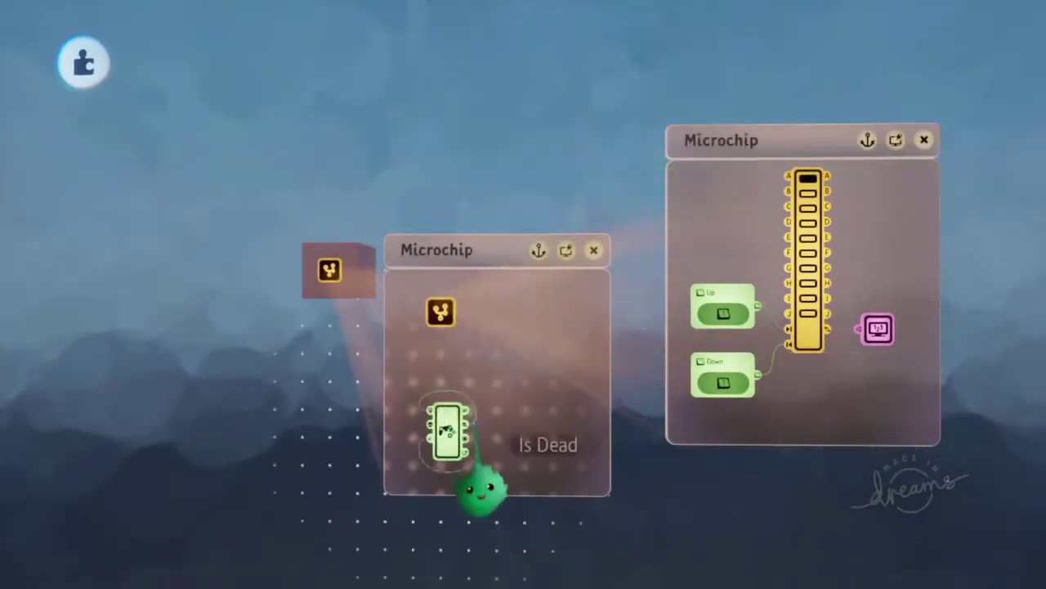
Step: Set the Controller Sensor's Possession Mode to Remote Controllable and return to its first controller page
click(470, 438)
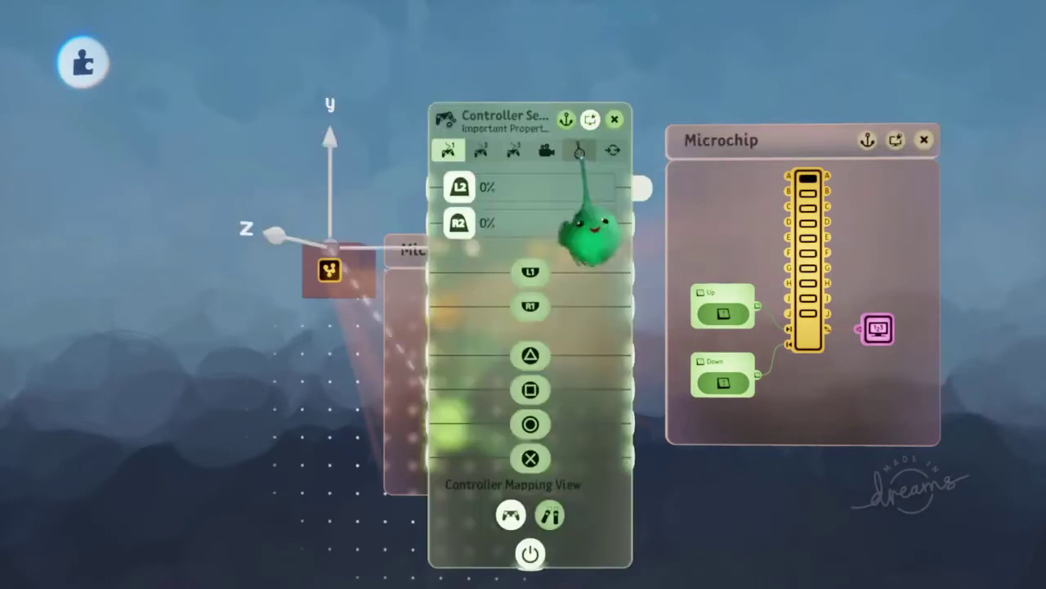
click(580, 151)
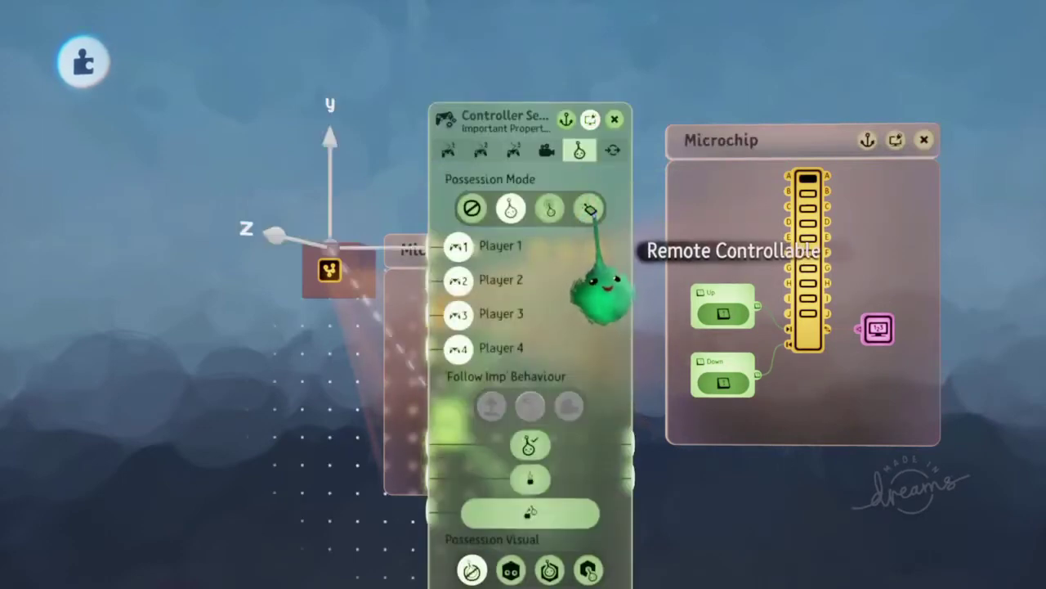
click(590, 209)
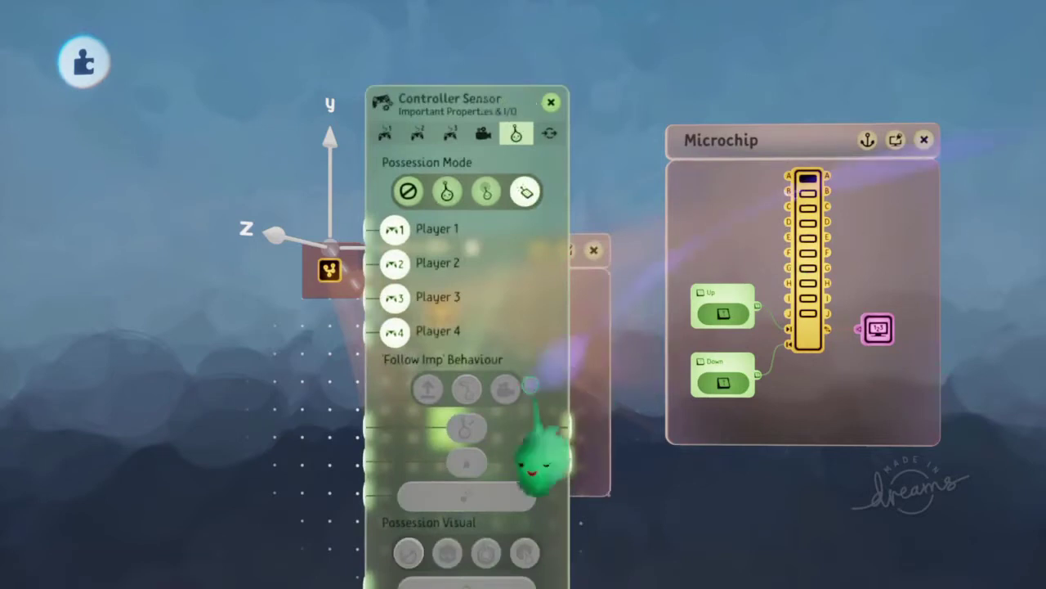
drag(530, 384, 483, 366)
drag(491, 548, 555, 476)
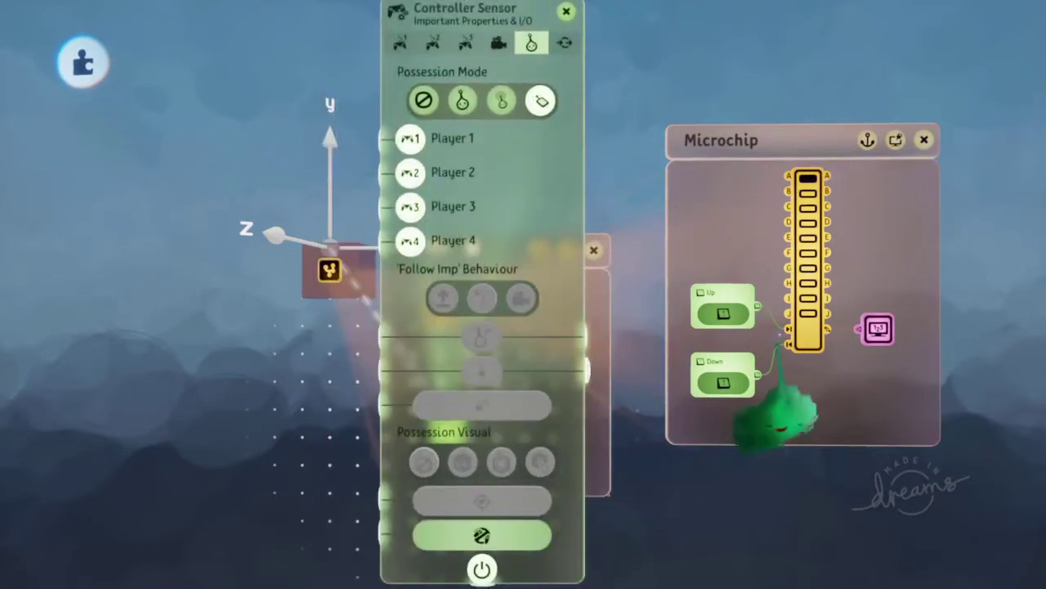
drag(540, 370, 566, 402)
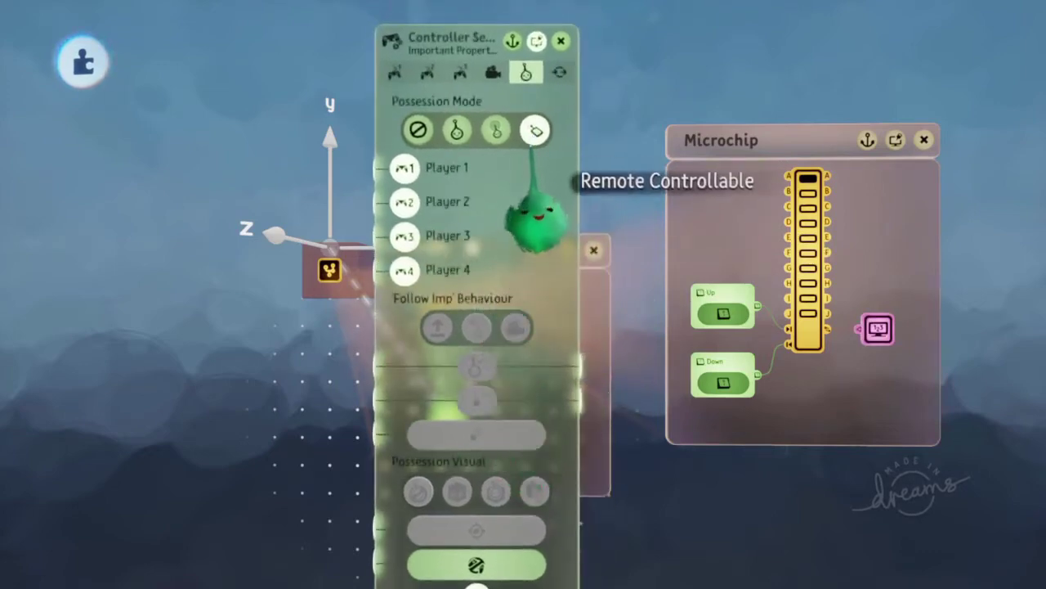
drag(509, 178, 657, 134)
drag(578, 359, 558, 361)
drag(558, 361, 427, 403)
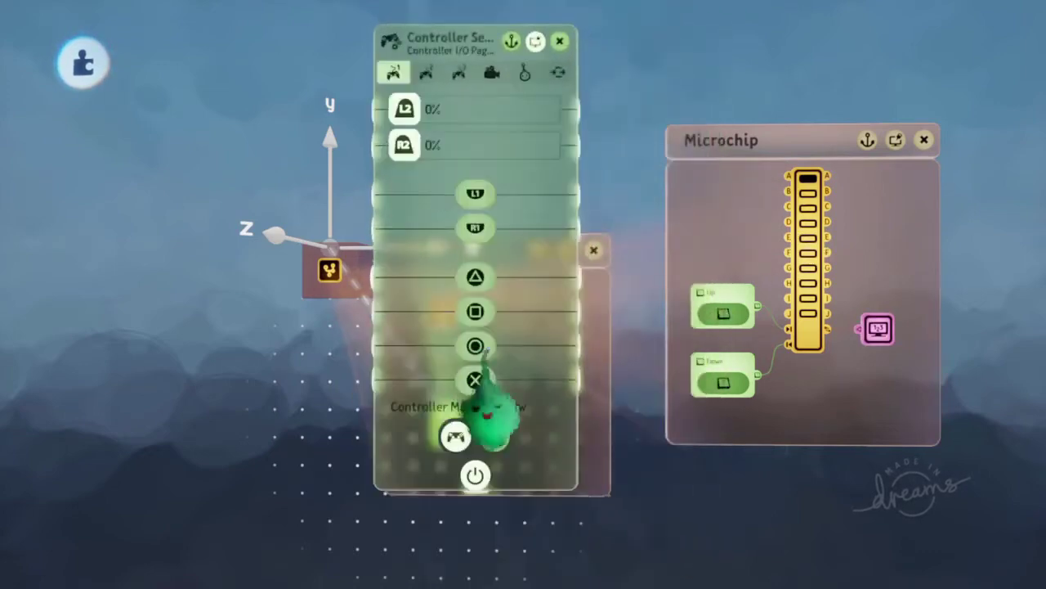
Step: Try wiring the Controller Sensor's Up and Down directional buttons directly into the Up and Down Switches
click(458, 73)
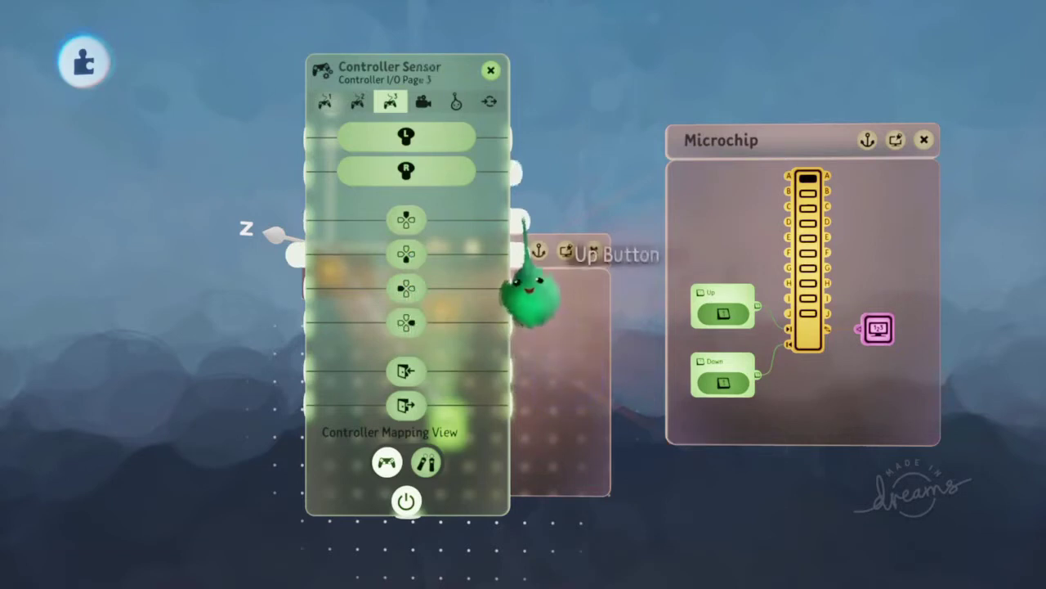
drag(527, 303, 663, 306)
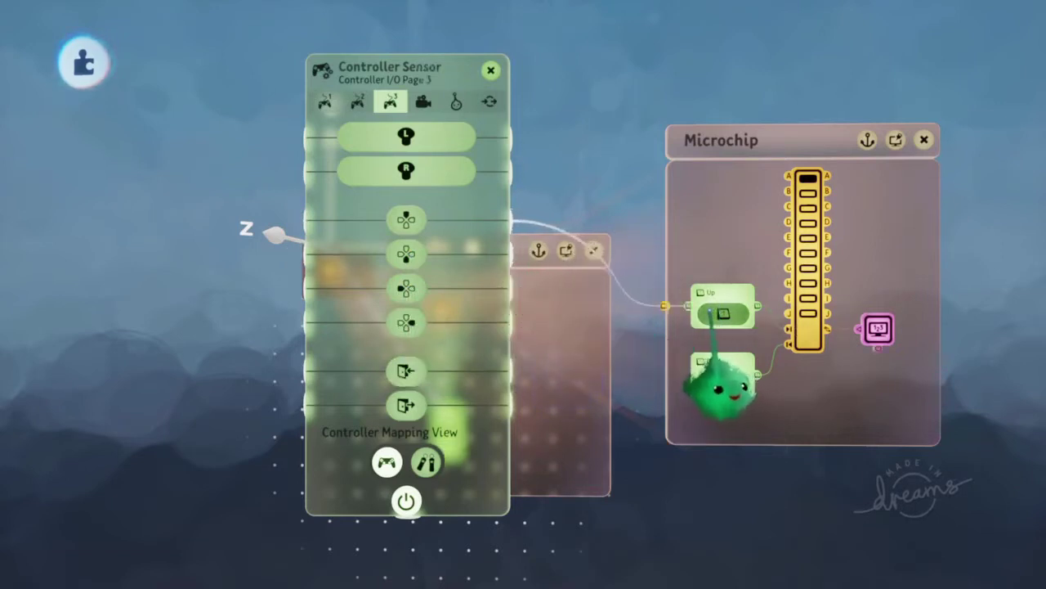
drag(529, 327, 708, 448)
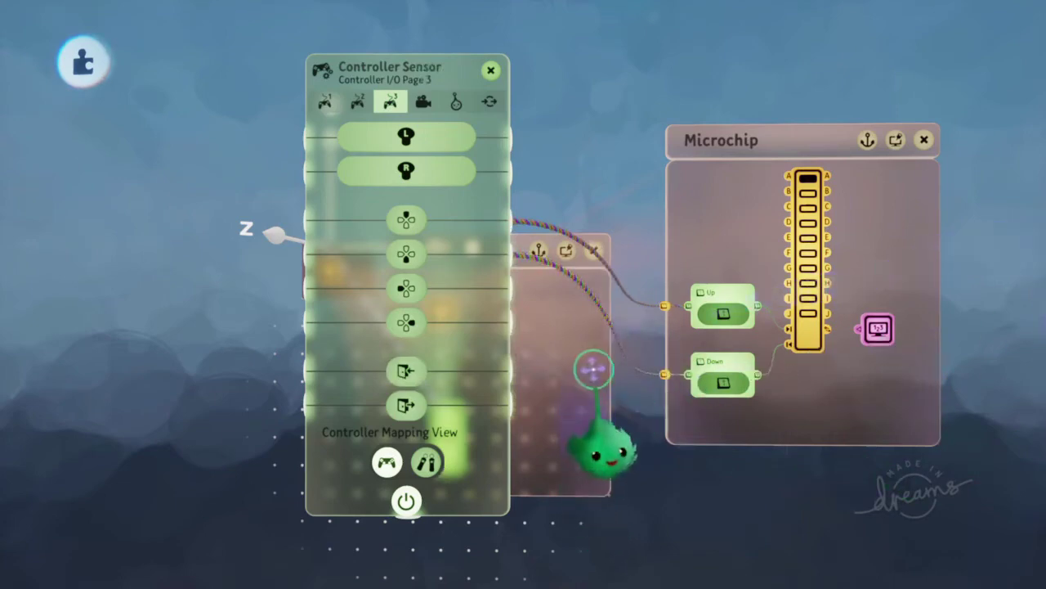
Step: Remove the direct wires between the Controller Sensor's directional buttons and the two Switches
scroll(633, 390, down, 1)
middle_drag(633, 390, 584, 260)
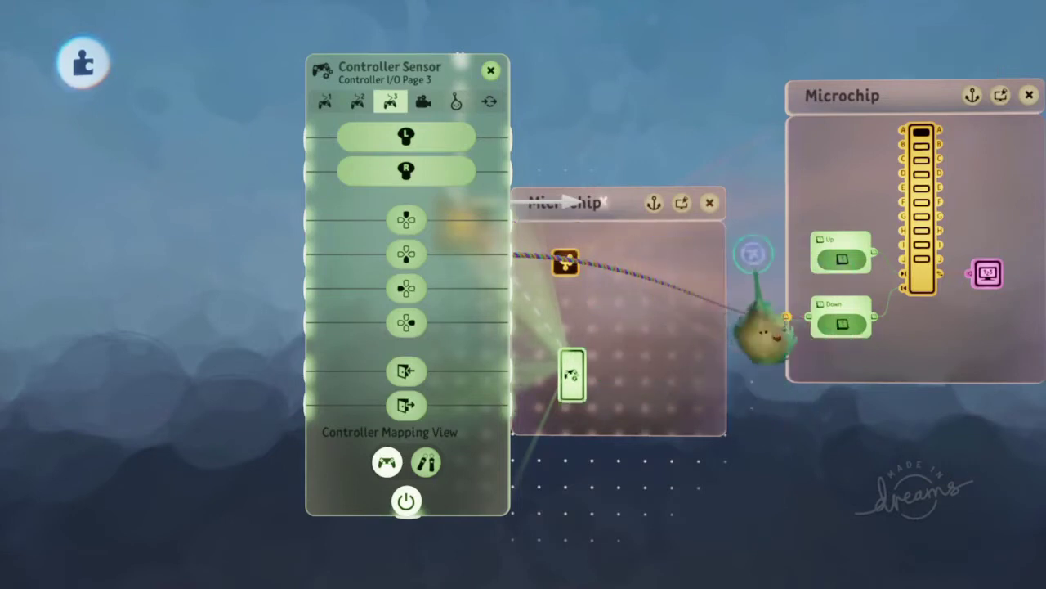
drag(764, 331, 786, 315)
Step: Add a Keyframe beside the Controller Sensor in the outer microchip, recording the Up Switch turned on
mouse_move(570, 100)
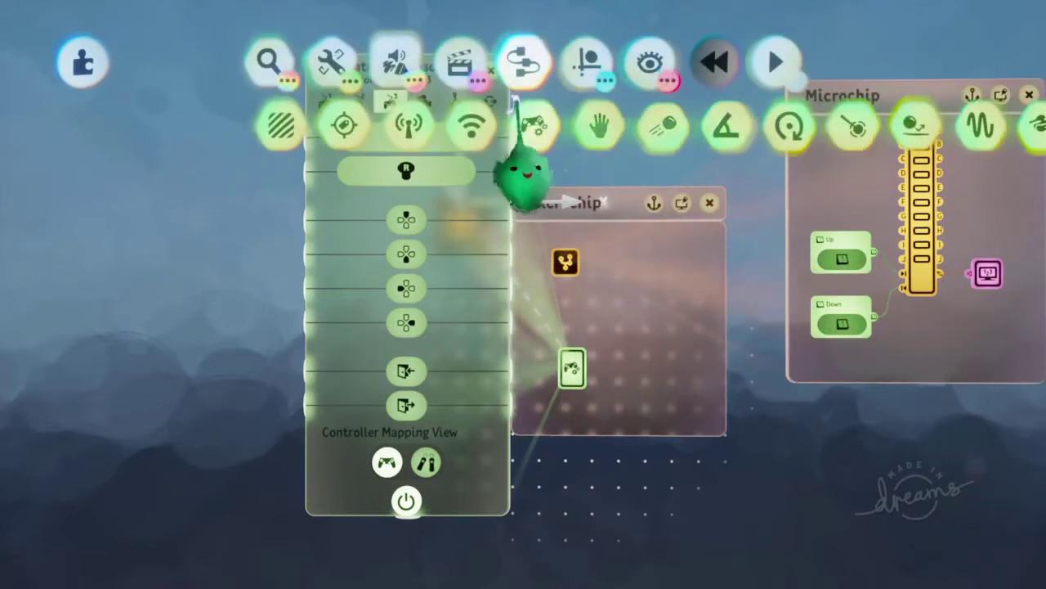
click(464, 72)
click(466, 135)
click(645, 328)
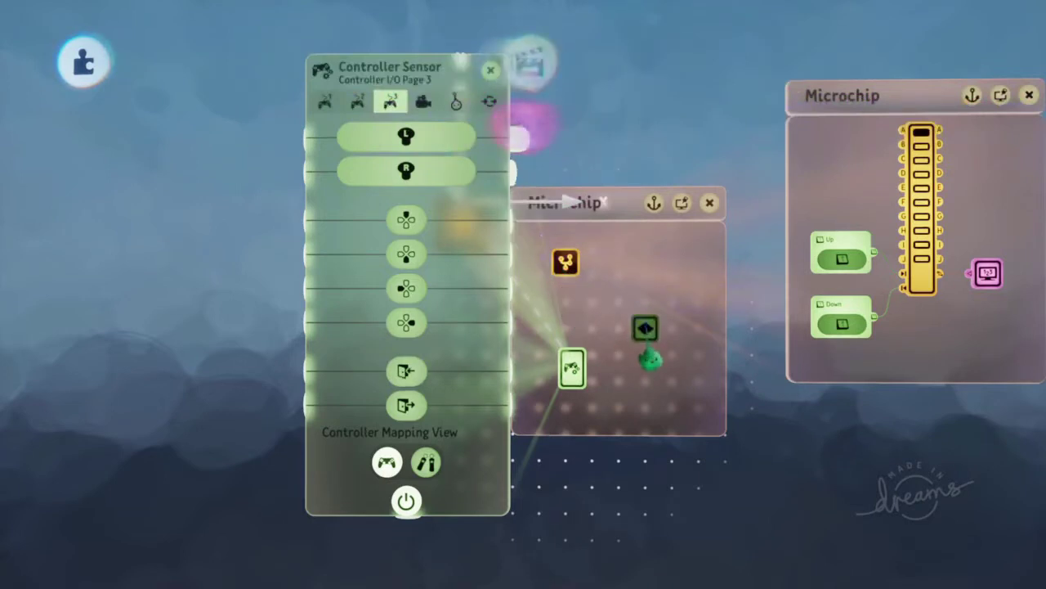
click(959, 305)
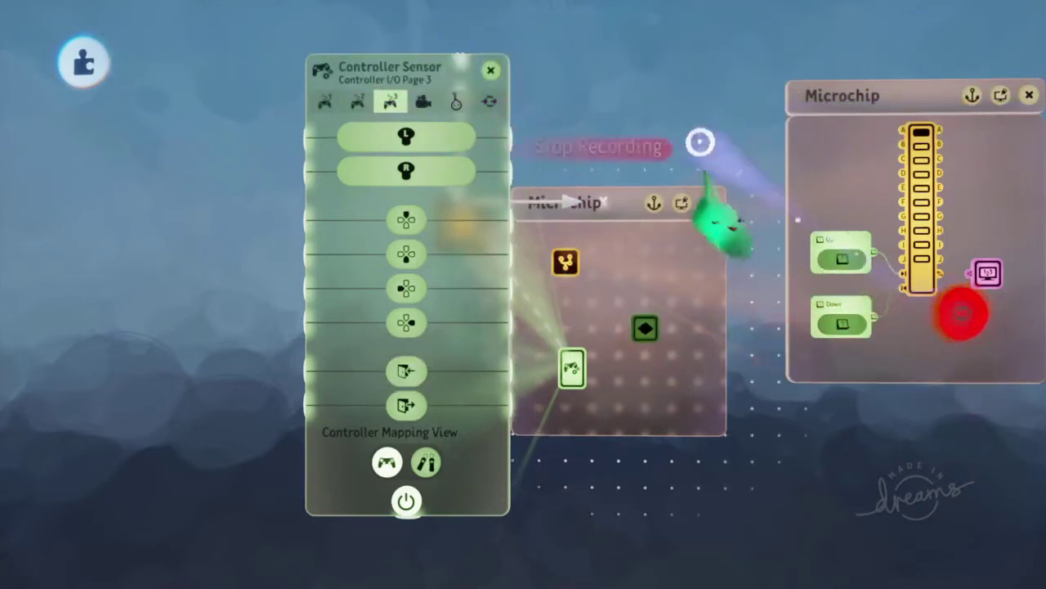
Step: Add a second Keyframe below the first, recording the Down Switch turned on
mouse_move(560, 167)
click(462, 133)
click(652, 382)
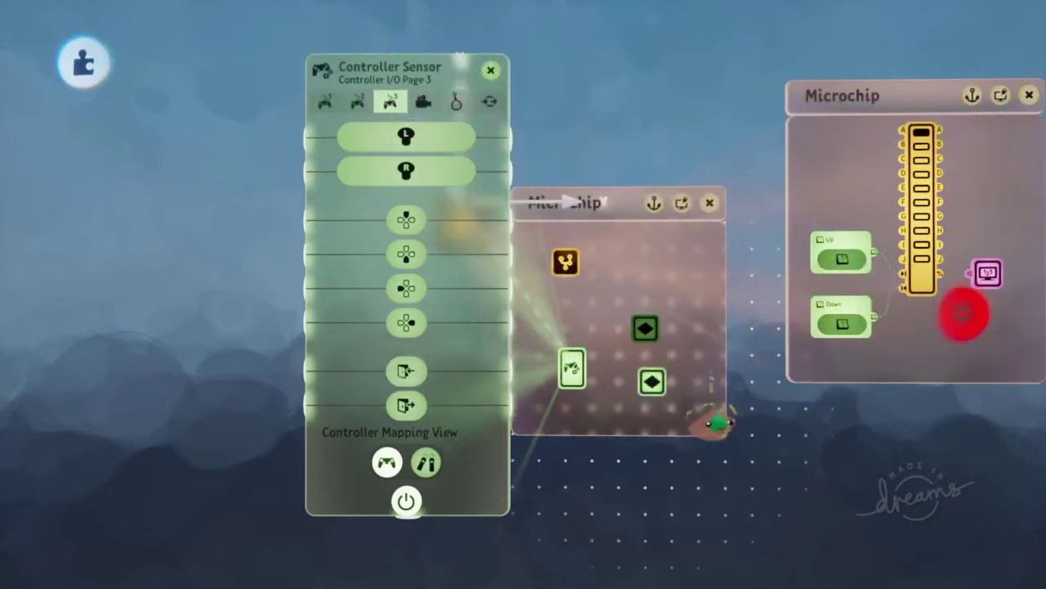
click(856, 330)
click(958, 314)
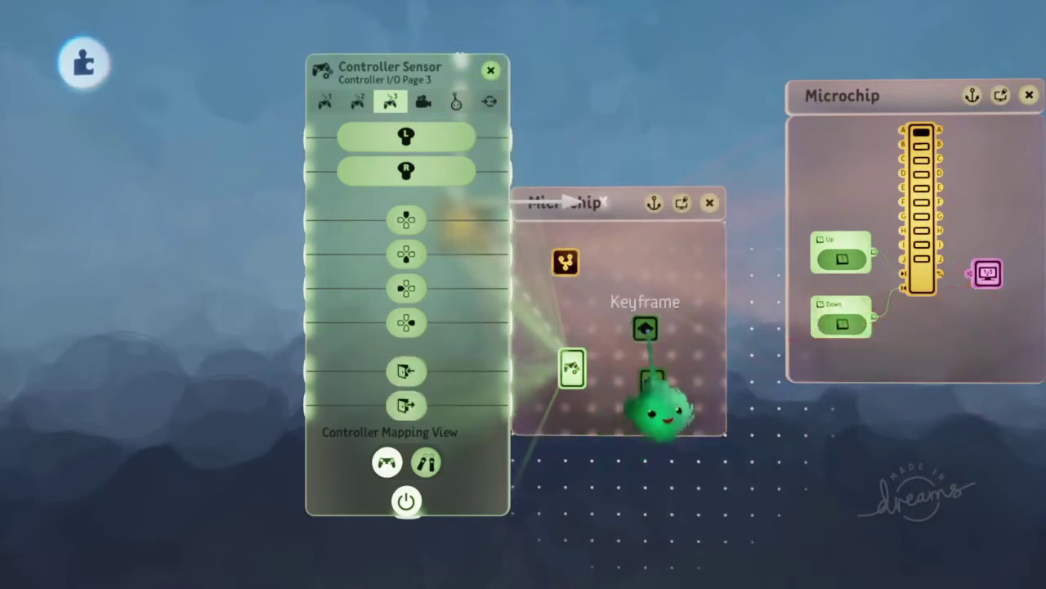
Step: Wire the Controller Sensor's Up Button to the upper Keyframe and its Down Button to the lower one, and check the Up signal
click(646, 330)
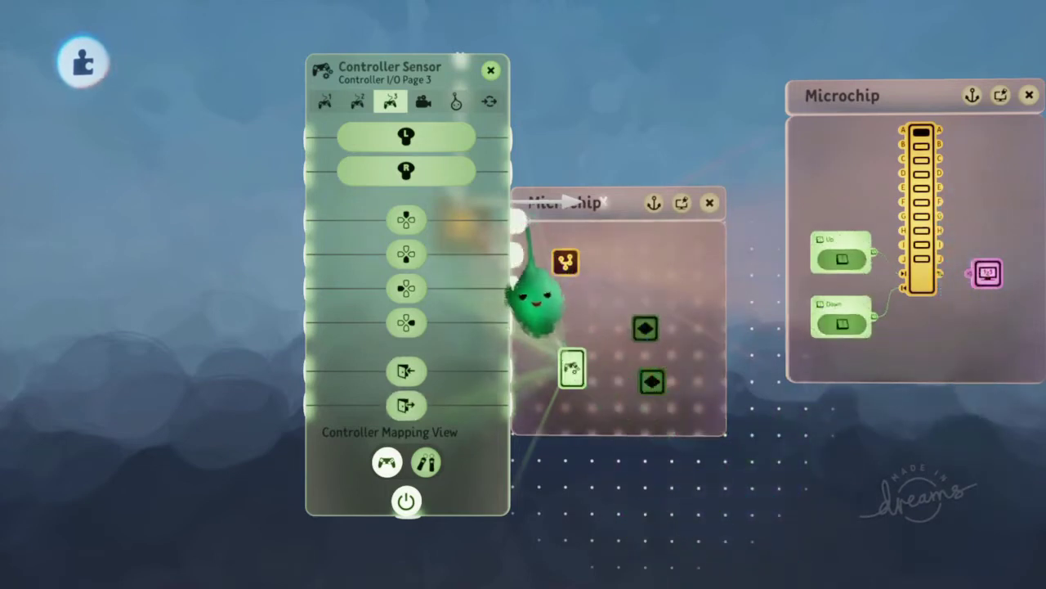
drag(527, 226, 569, 283)
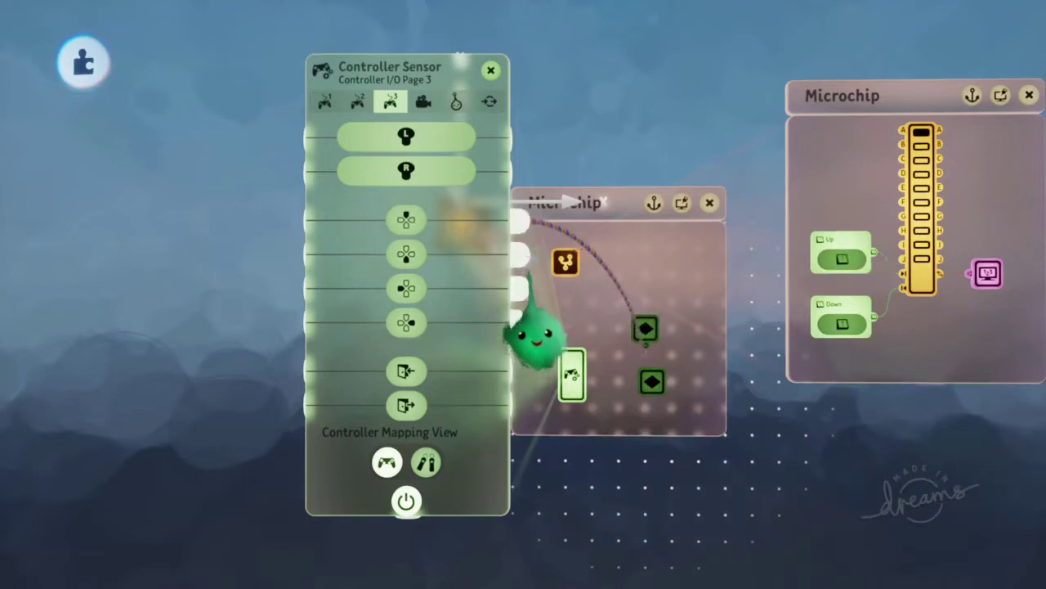
key(Up)
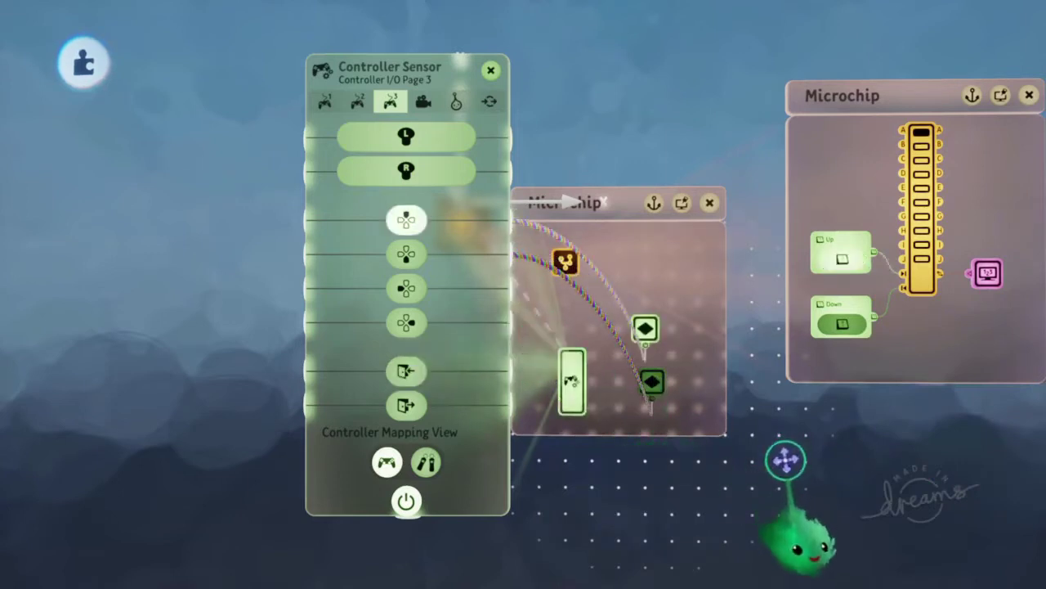
Step: Test the digit counter with time running, stepping the displayed number up and down with the controller's directional buttons
scroll(788, 468, down, 1)
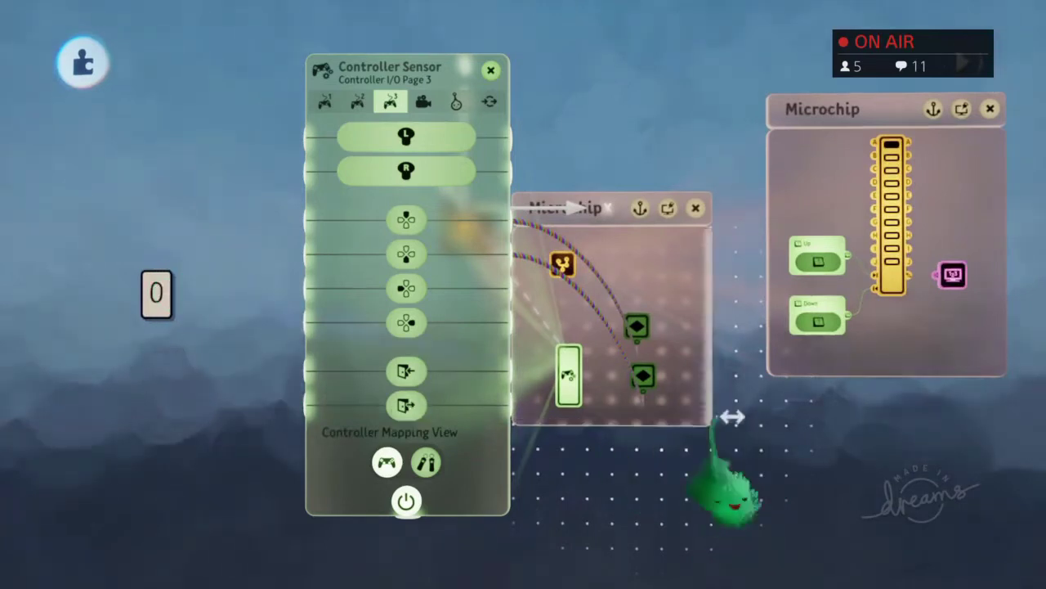
key(Up)
key(Up)
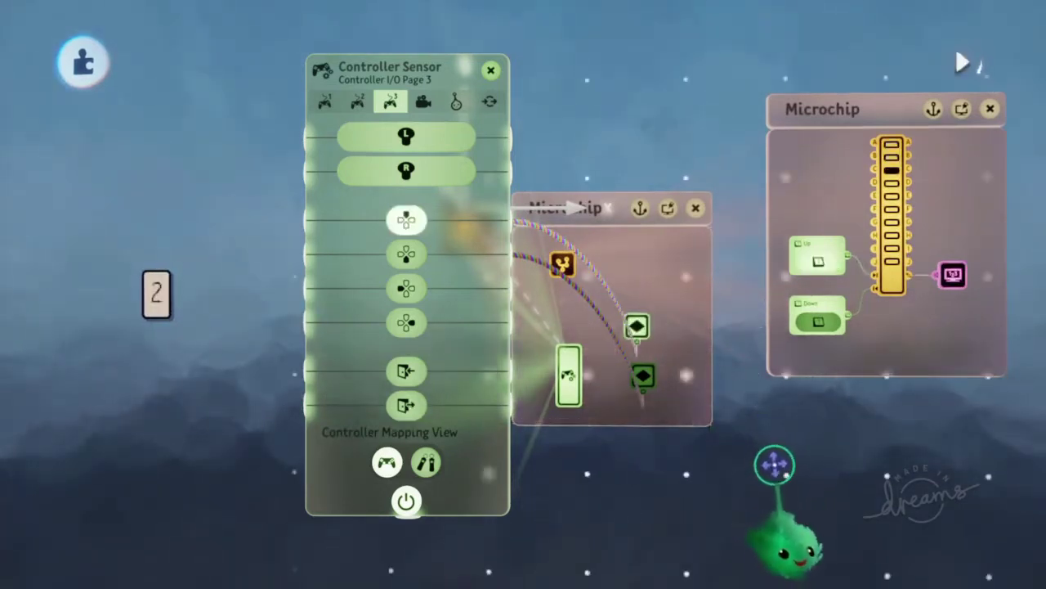
key(Up)
key(Up)
key(Down)
key(Down)
key(Down)
key(Down)
key(Down)
key(Down)
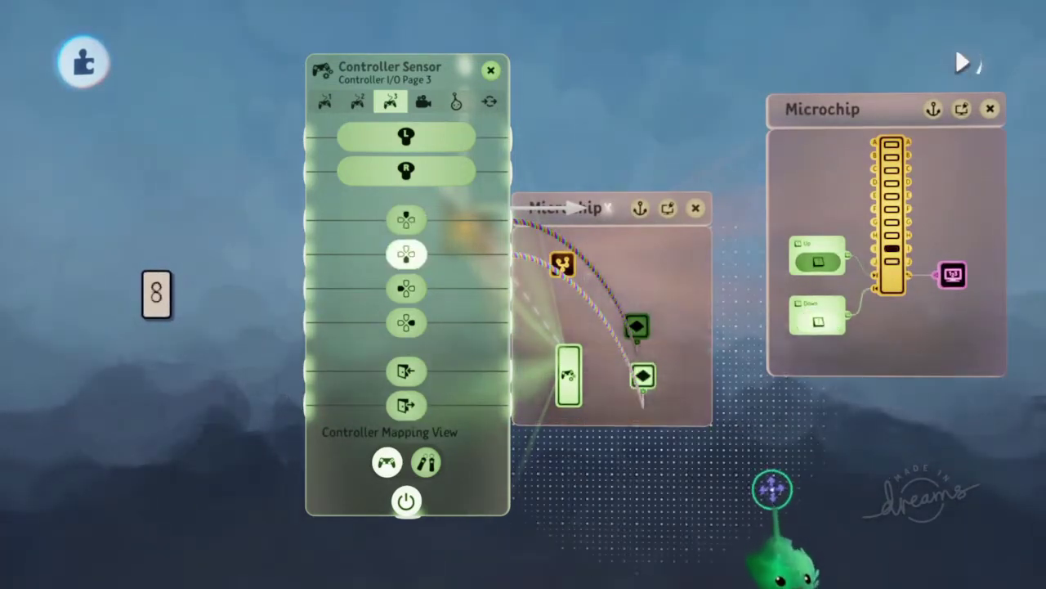
key(Up)
key(Up)
key(Up)
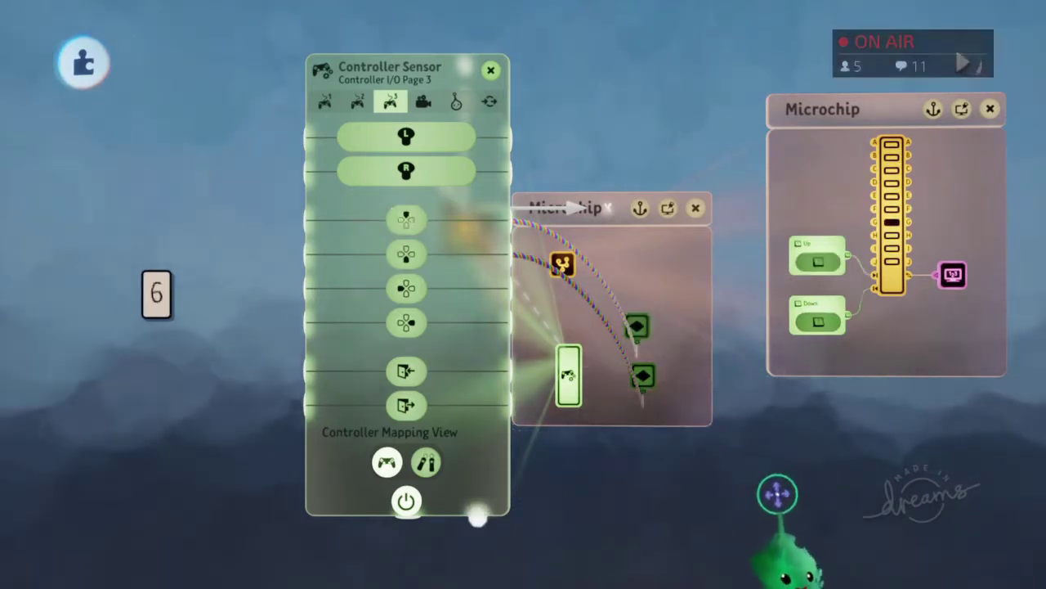
Step: Step the displayed digit down past 0 and back up with time running to check that the counter wraps around
key(Down)
key(Down)
key(Down)
key(Down)
key(Down)
key(Down)
key(Down)
key(Down)
key(Up)
key(Up)
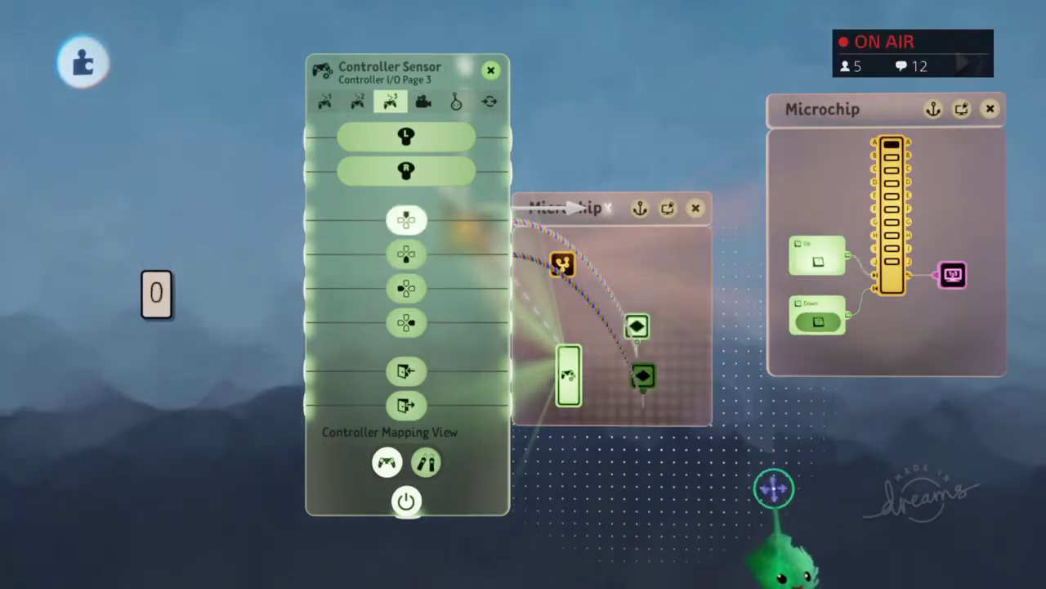
key(Up)
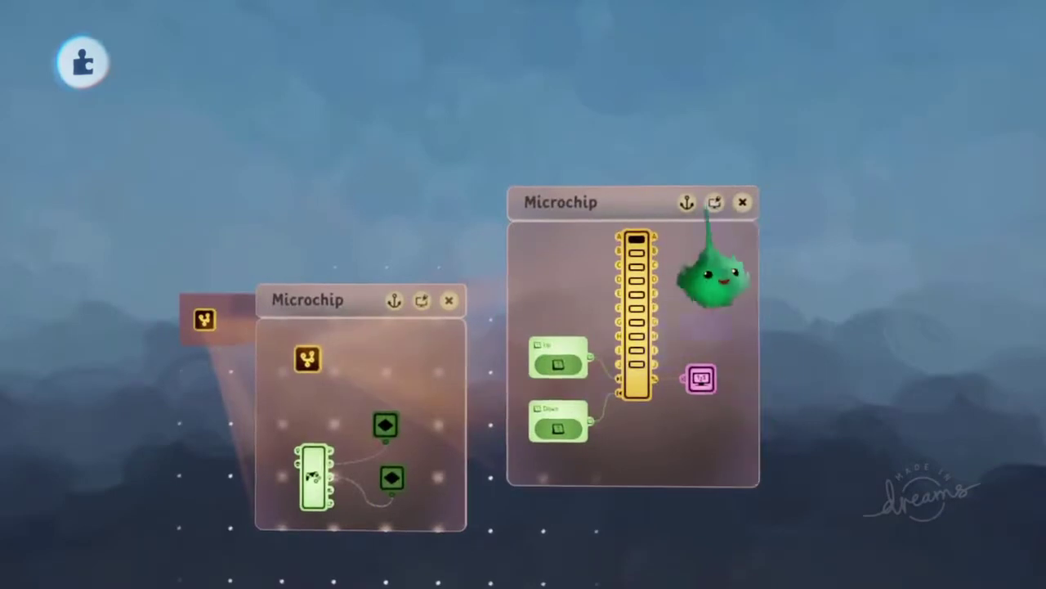
Step: Extend the outer microchip upward and add a Value Slider above the inner microchip's icon
drag(705, 215, 703, 138)
scroll(591, 299, up, 2)
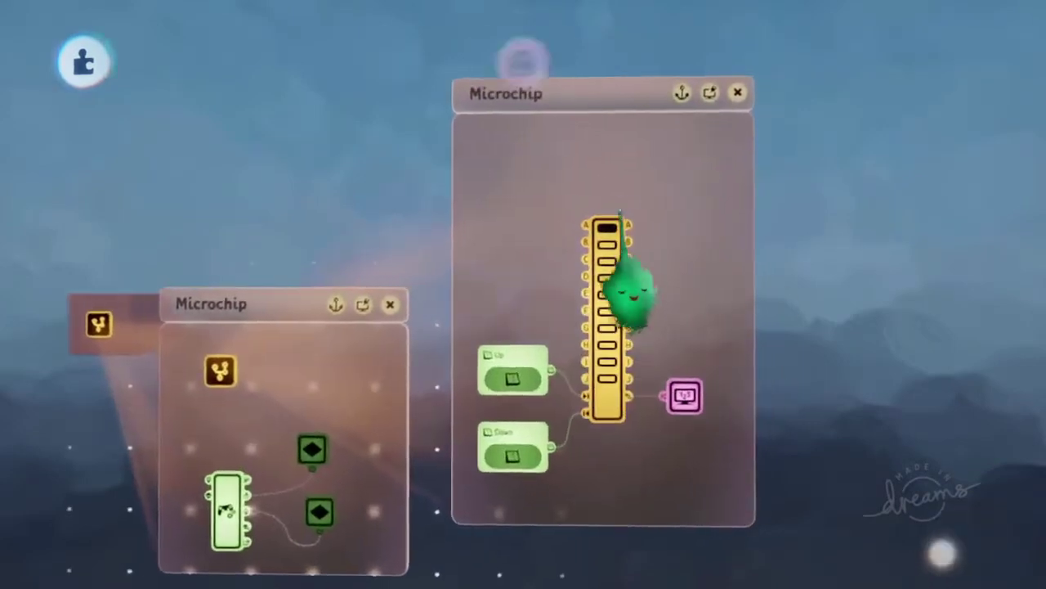
click(524, 64)
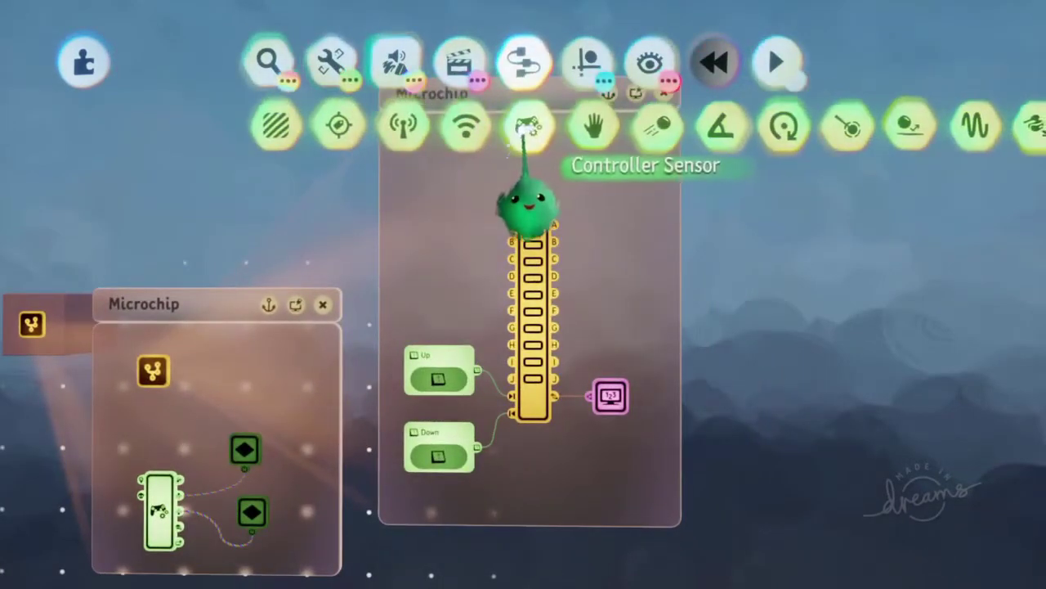
scroll(527, 146, left, 5)
drag(562, 311, 554, 207)
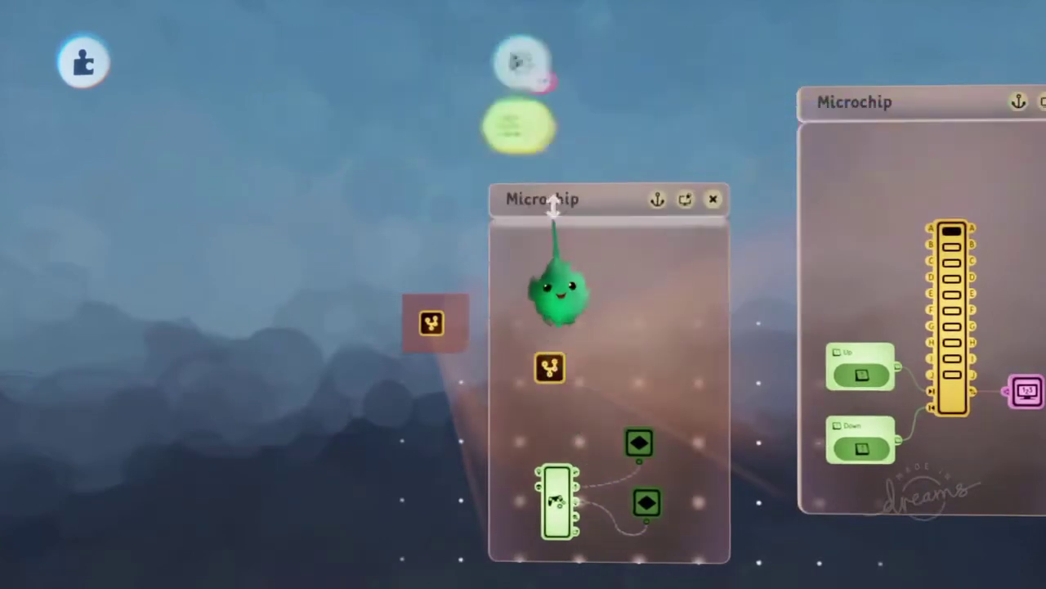
drag(594, 124, 297, 178)
click(812, 126)
click(538, 365)
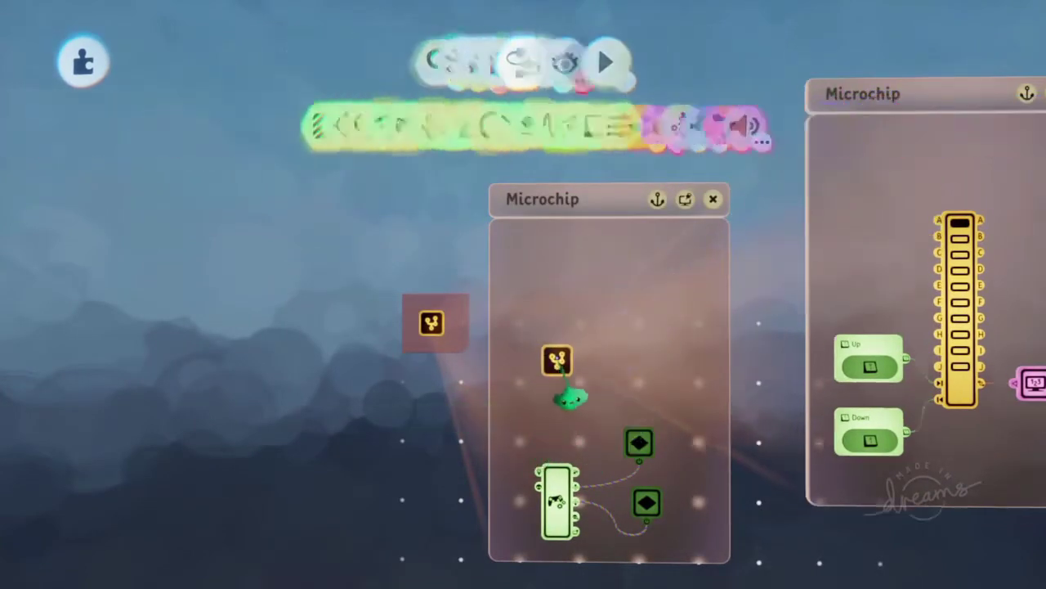
click(811, 126)
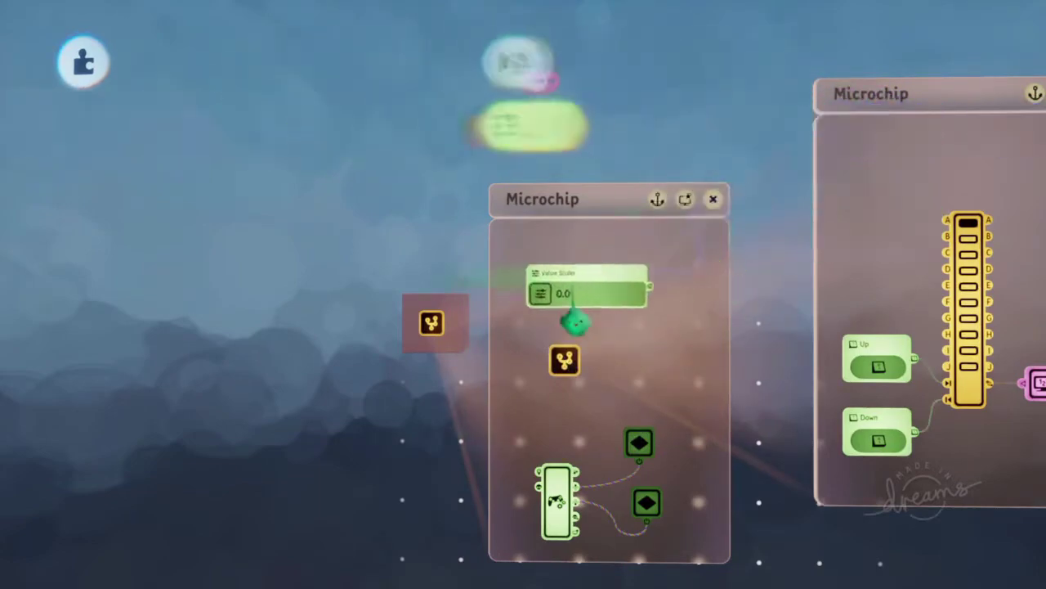
Step: Set the Value Slider's maximum to 9.0 and its current value to 3.0
click(572, 298)
drag(413, 365, 564, 353)
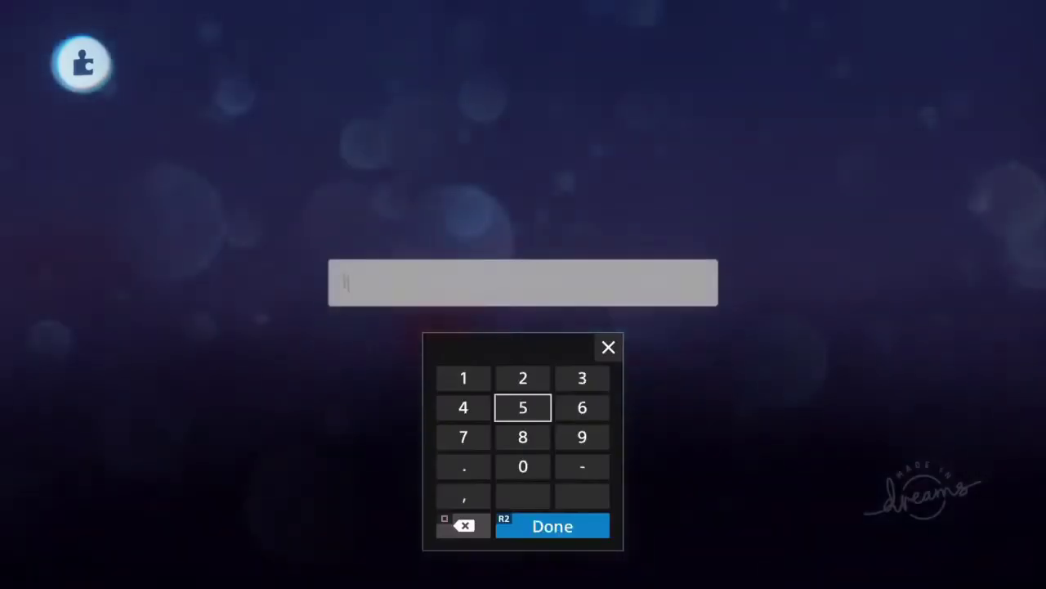
text(1)
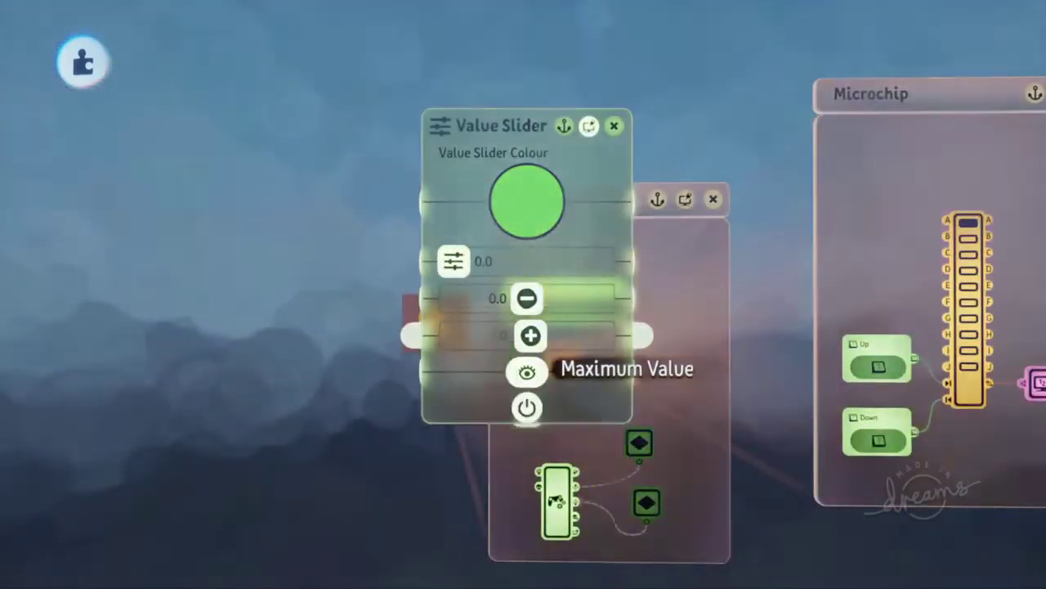
click(520, 403)
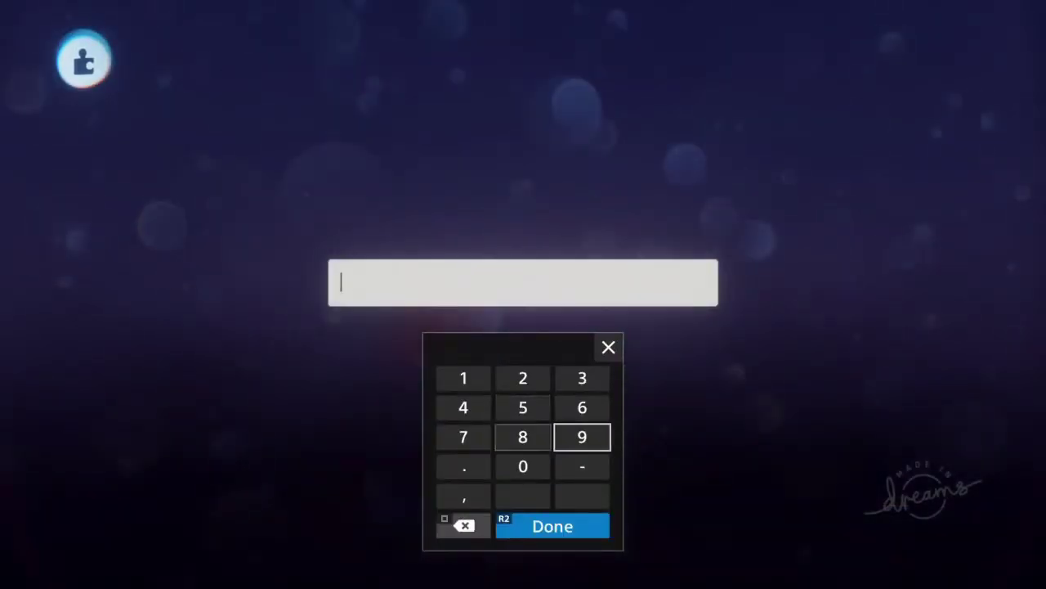
key(Return)
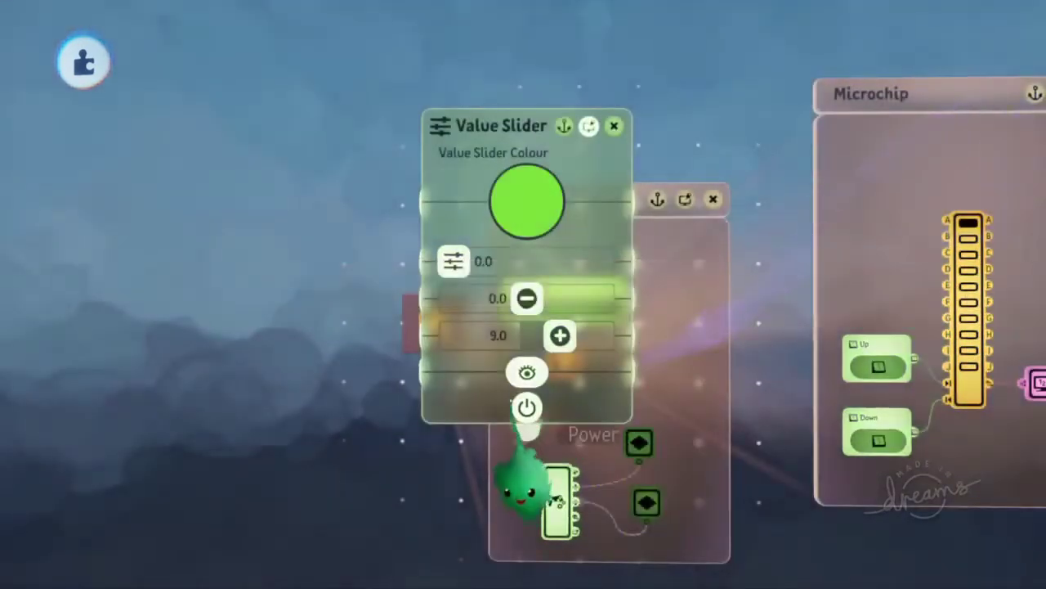
key(Escape)
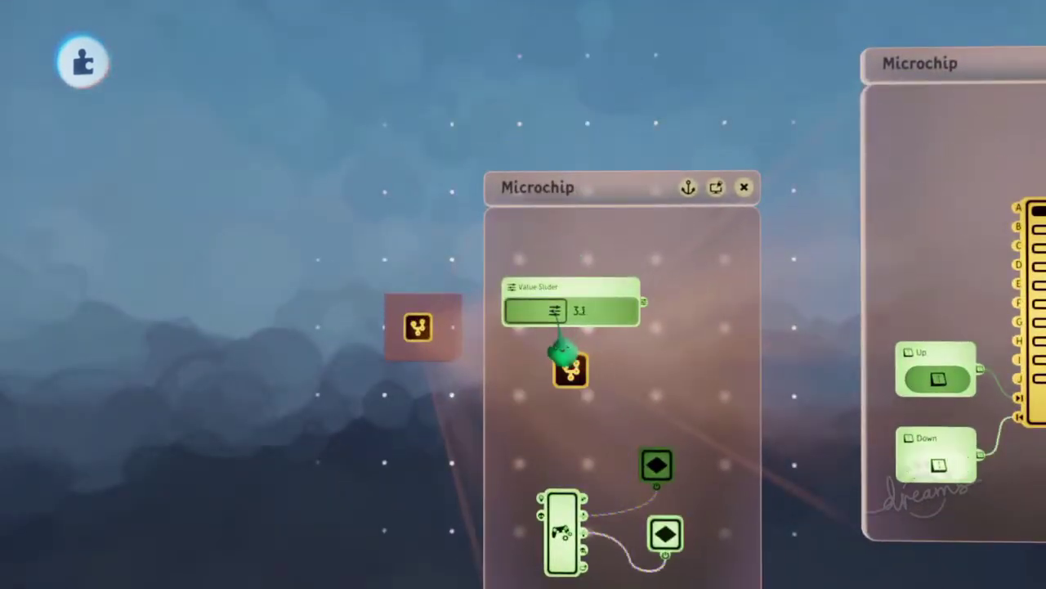
middle_drag(659, 365, 605, 355)
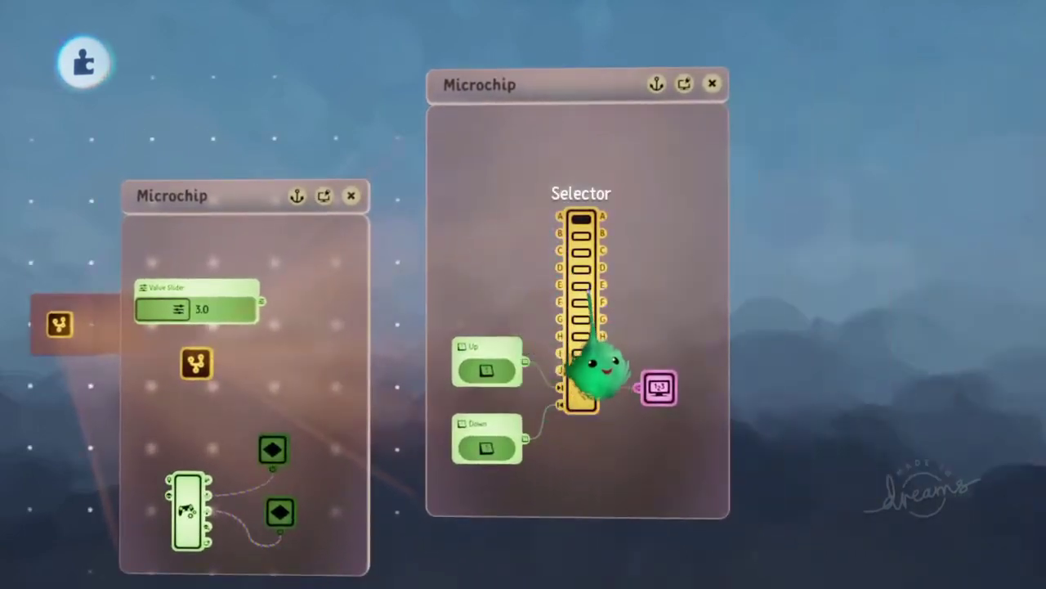
Step: Add a Calculator to the inner microchip and wire the Value Slider to its A operand and the Selector's output to B
key(Tab)
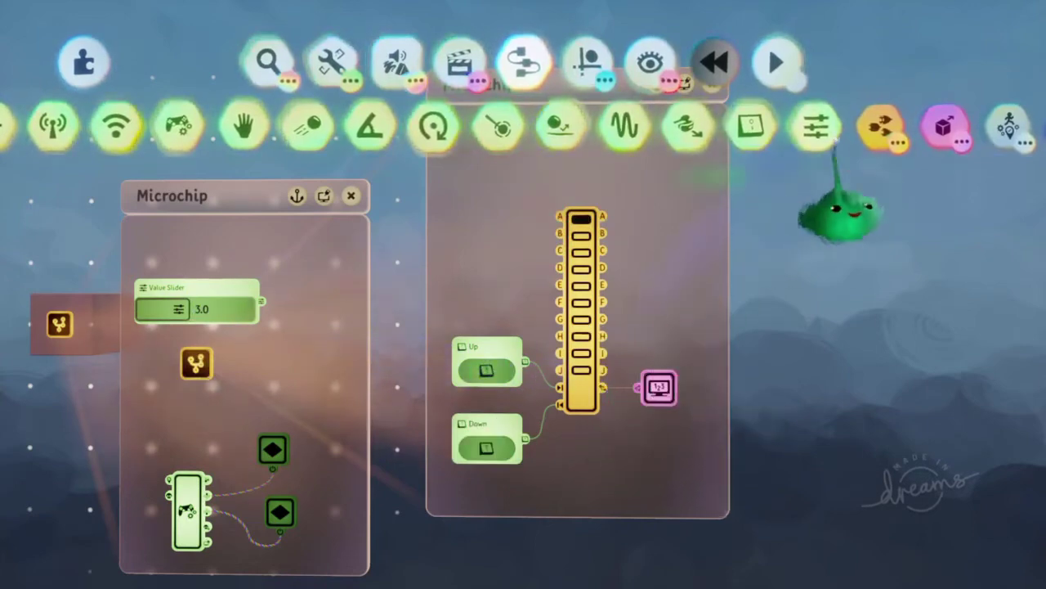
click(880, 127)
click(631, 131)
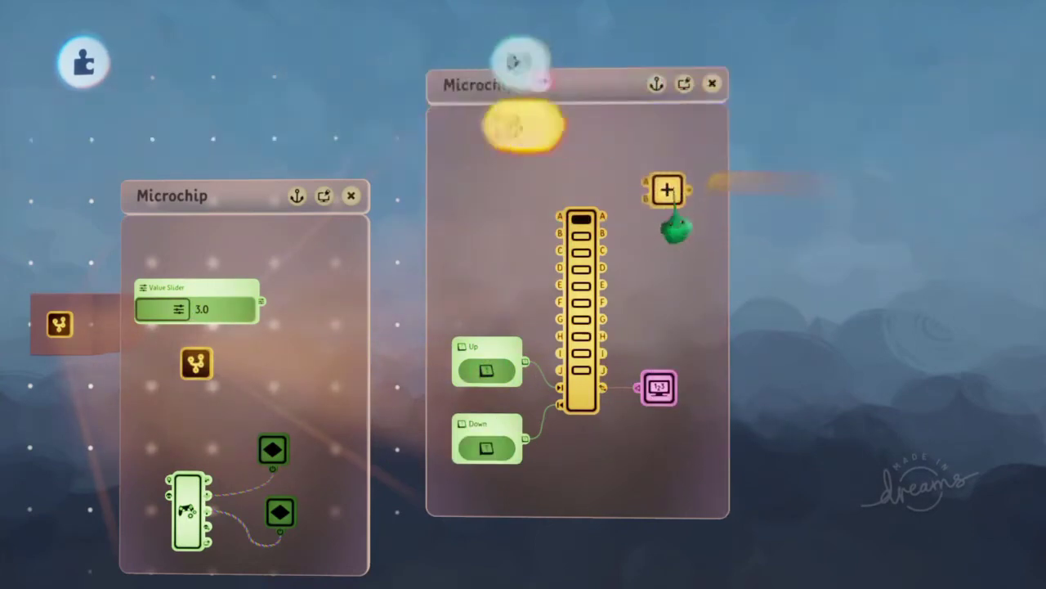
drag(603, 389, 663, 190)
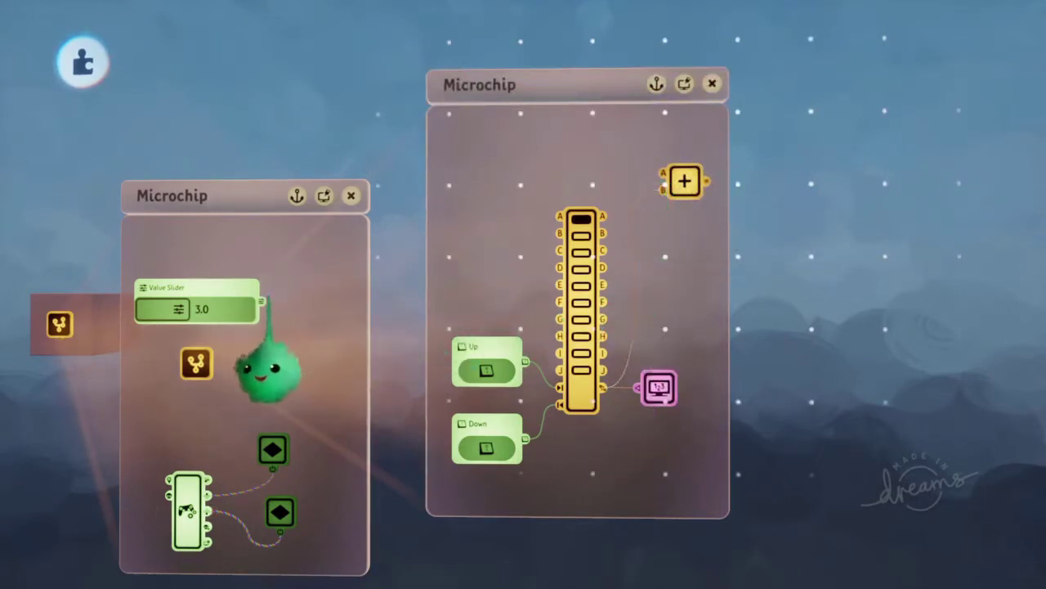
drag(437, 197, 663, 173)
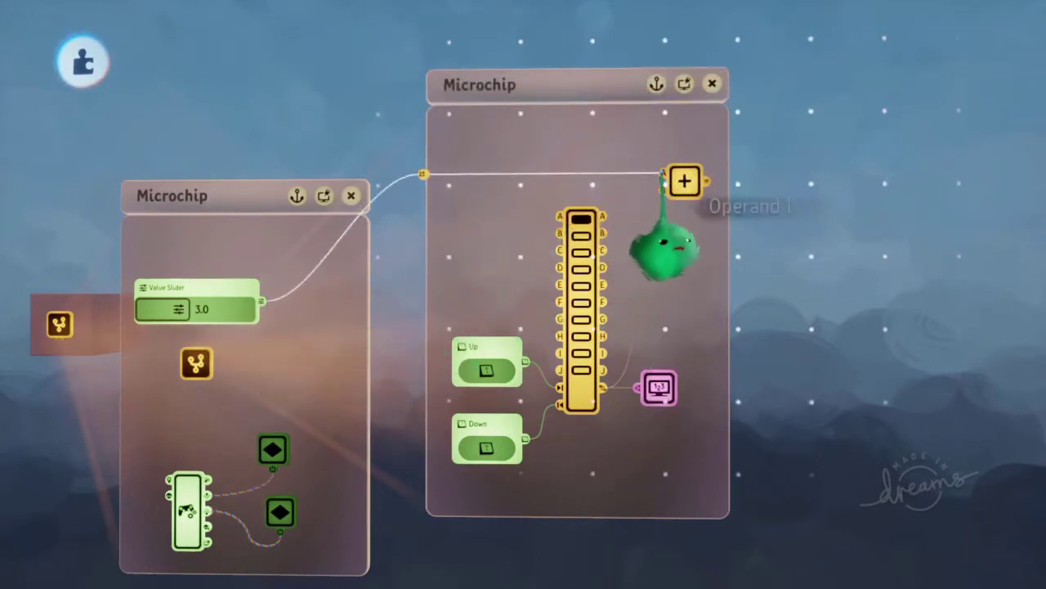
Step: Switch the Calculator's operation to Equal and place its settings window beside the inner microchip
click(683, 181)
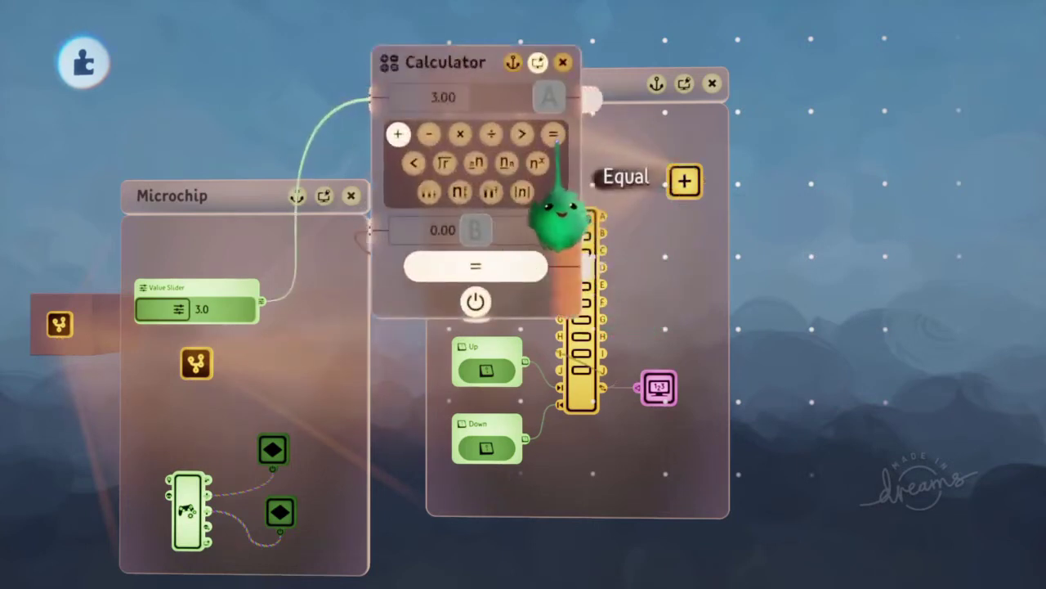
click(556, 139)
drag(458, 268, 838, 330)
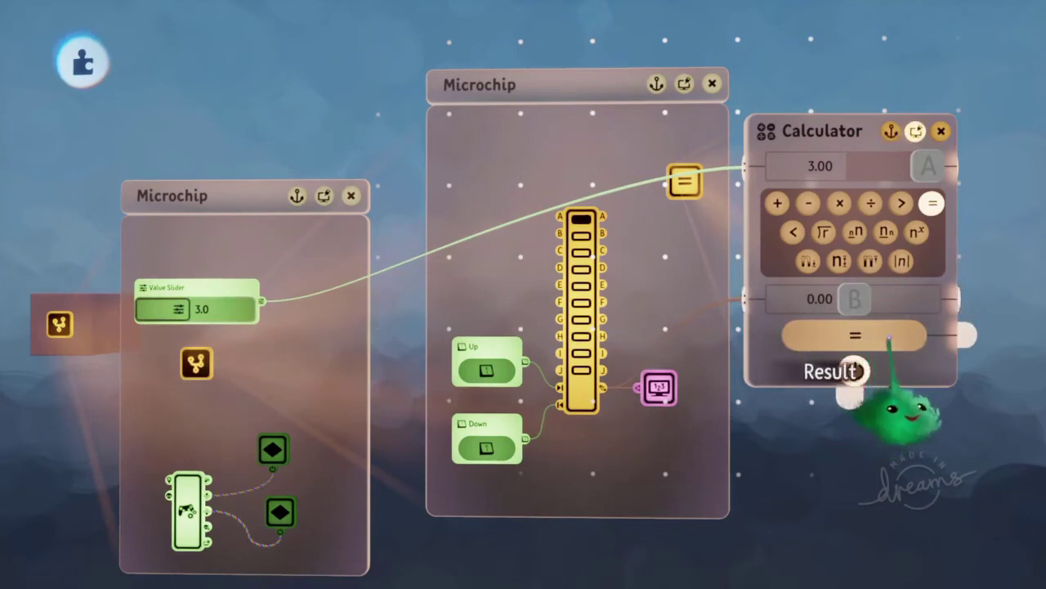
Step: Test the Calculator with time running by stepping the digit down to 3, past it and back, then close its settings
scroll(605, 462, down, 3)
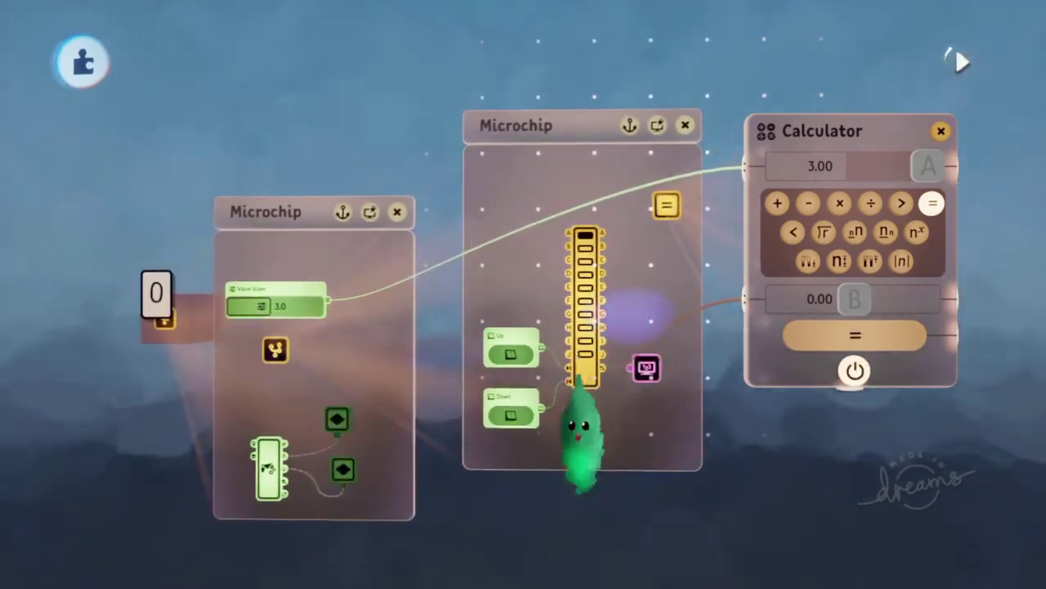
key(Down)
key(Down)
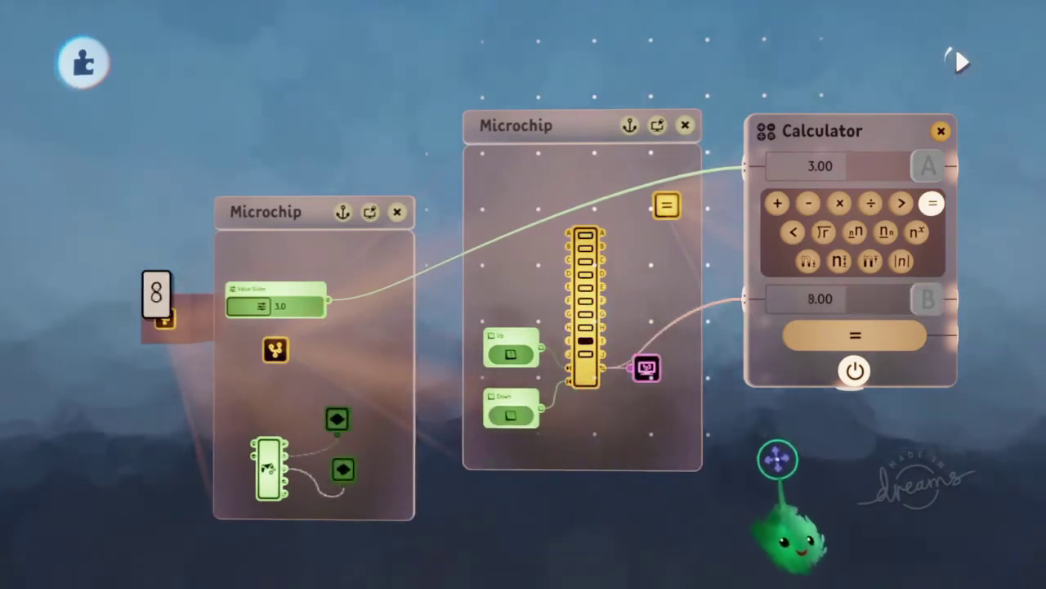
key(Down)
key(Down)
key(Down)
key(Down)
key(Down)
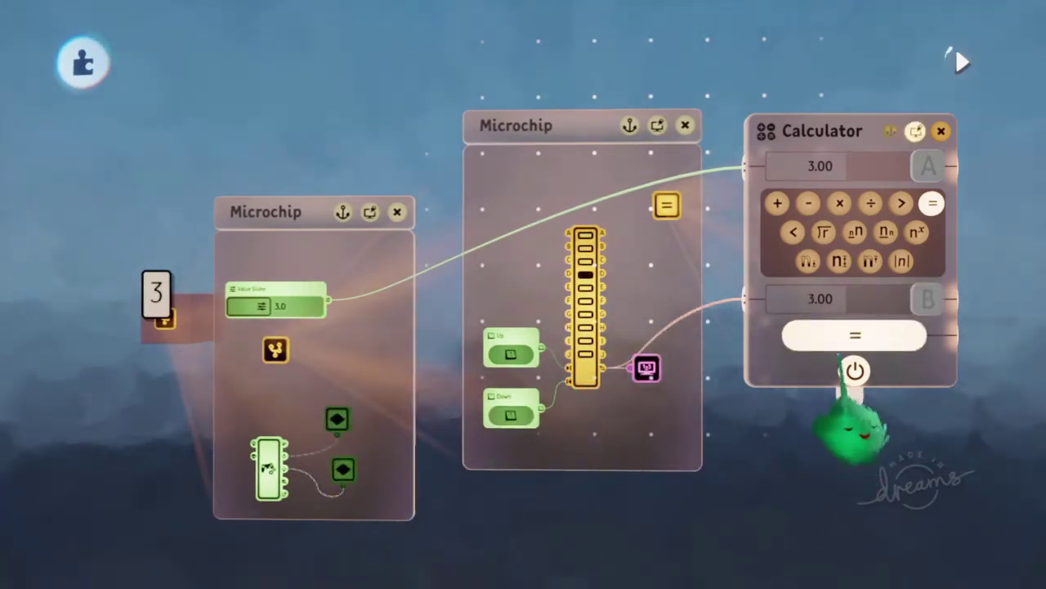
key(Down)
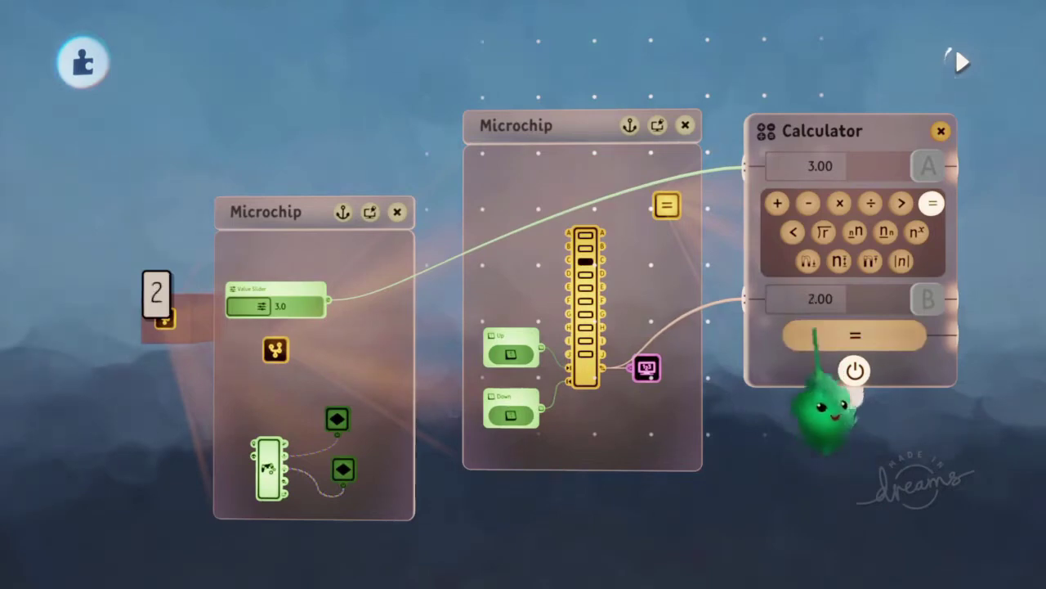
key(Up)
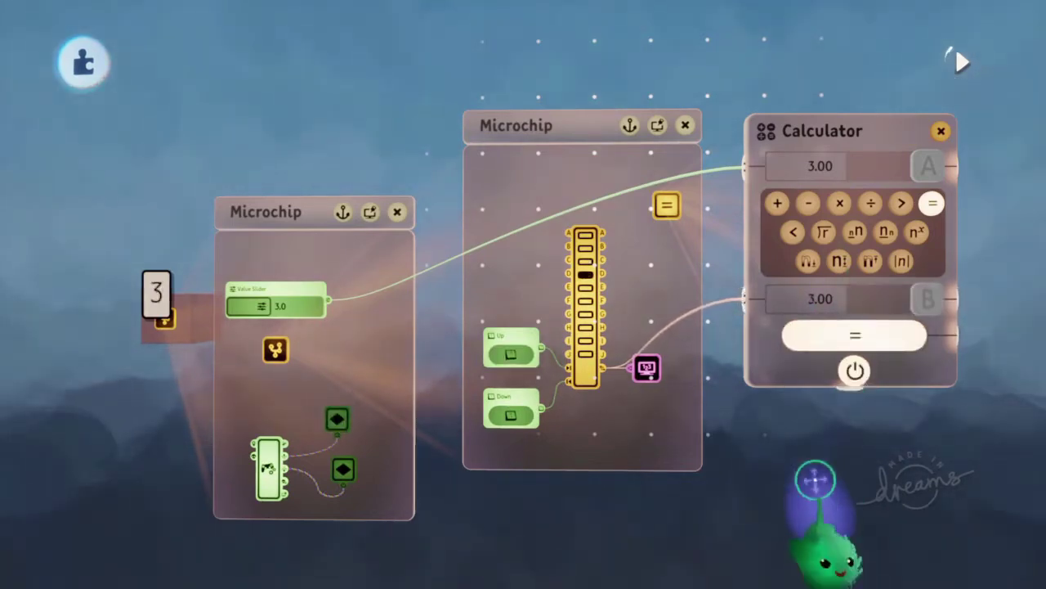
key(Escape)
key(Left)
Step: Add a Node with an output port beside the Calculator and wire the Calculator's result into it
scroll(617, 416, up, 5)
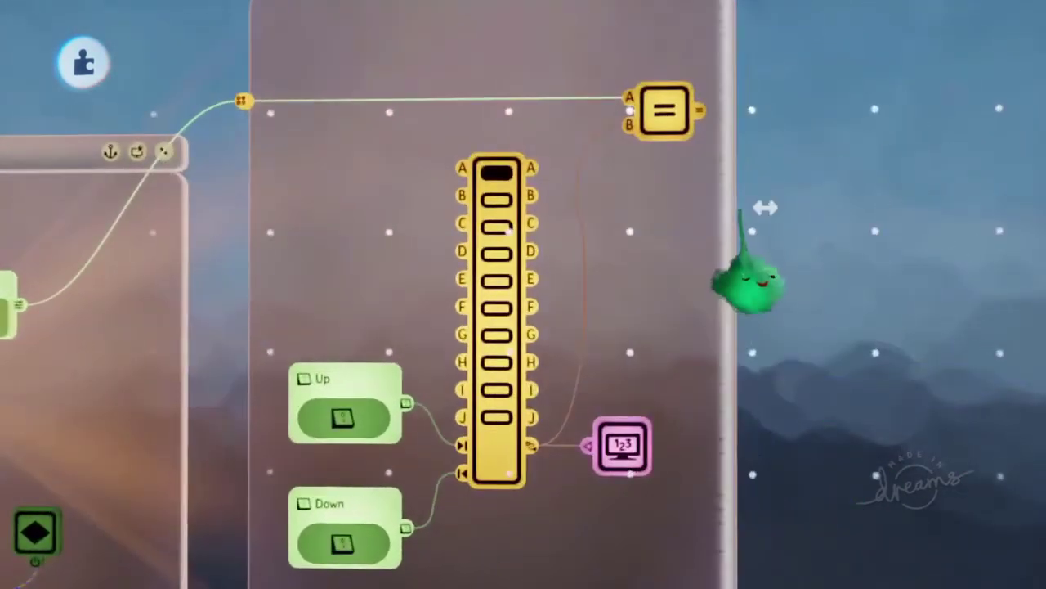
scroll(707, 168, down, 3)
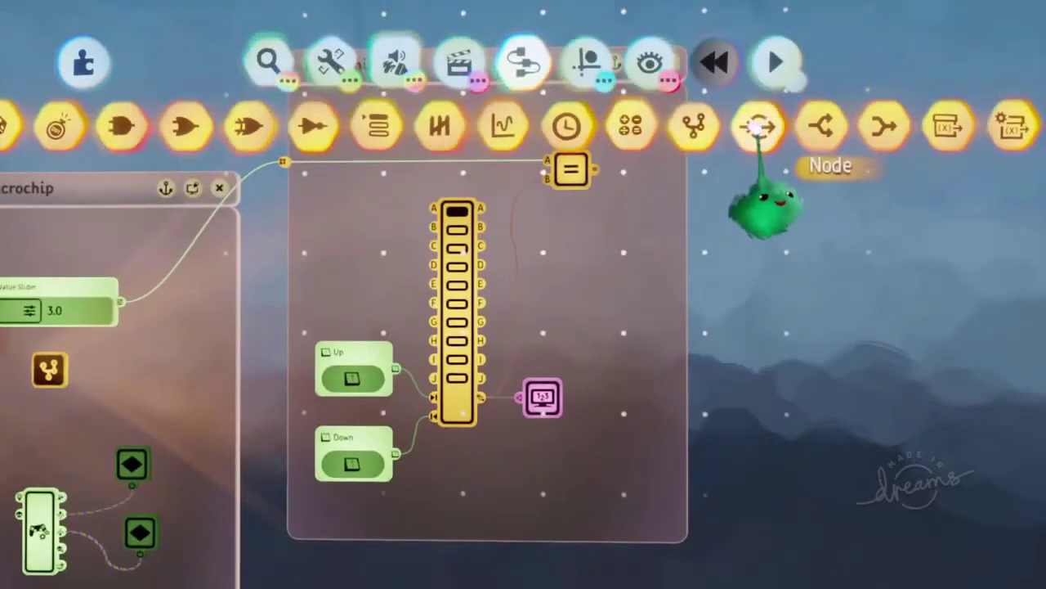
click(758, 128)
click(647, 172)
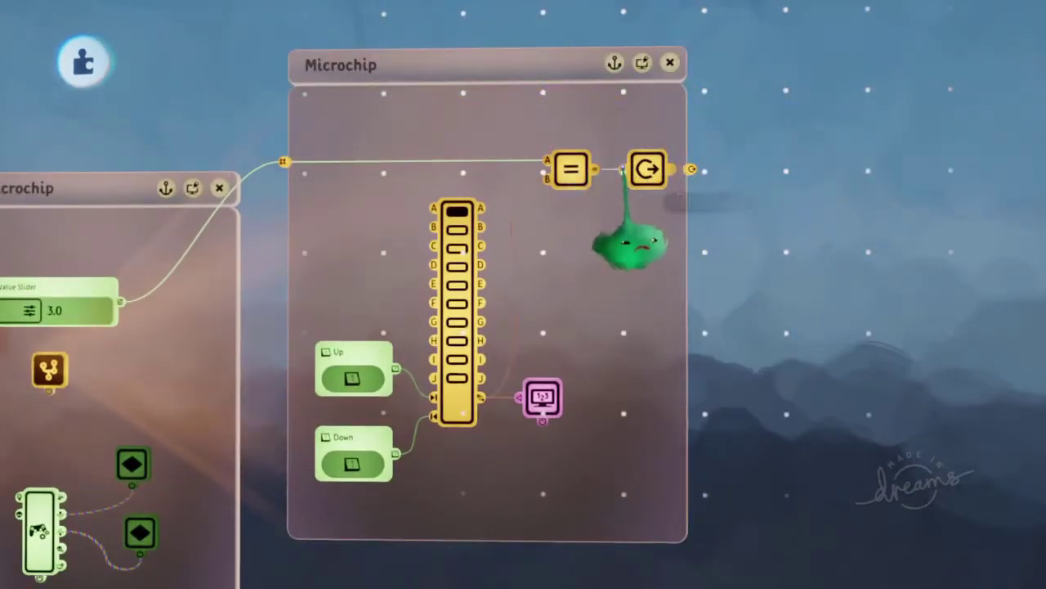
Step: Open the output Node's settings and place the window beside the inner microchip
scroll(629, 245, down, 2)
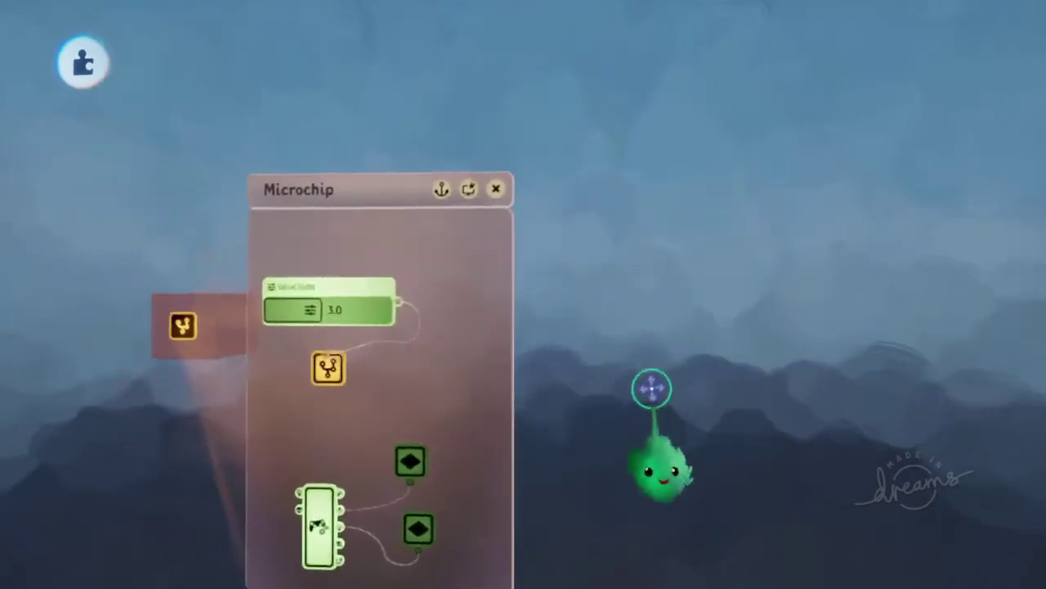
scroll(526, 439, up, 2)
drag(440, 409, 561, 338)
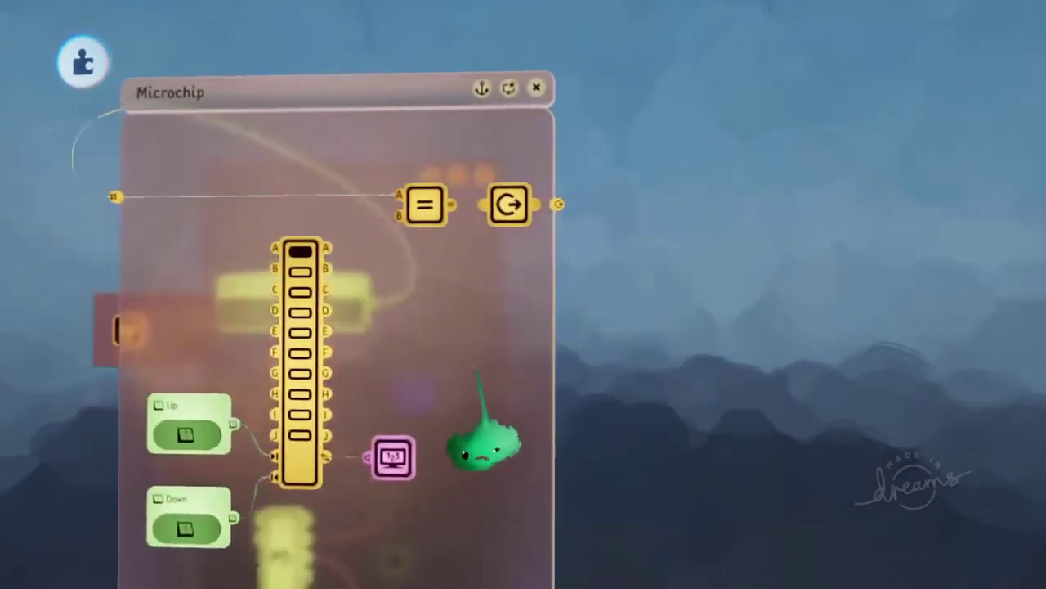
drag(486, 432, 678, 397)
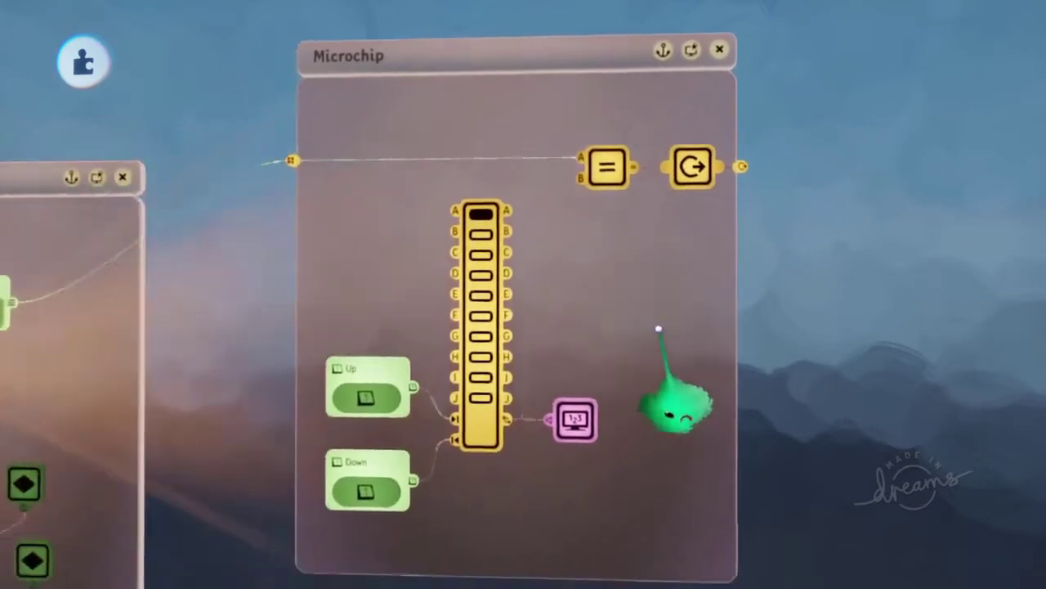
click(692, 167)
scroll(638, 284, down, 2)
drag(512, 252, 858, 266)
scroll(613, 140, up, 3)
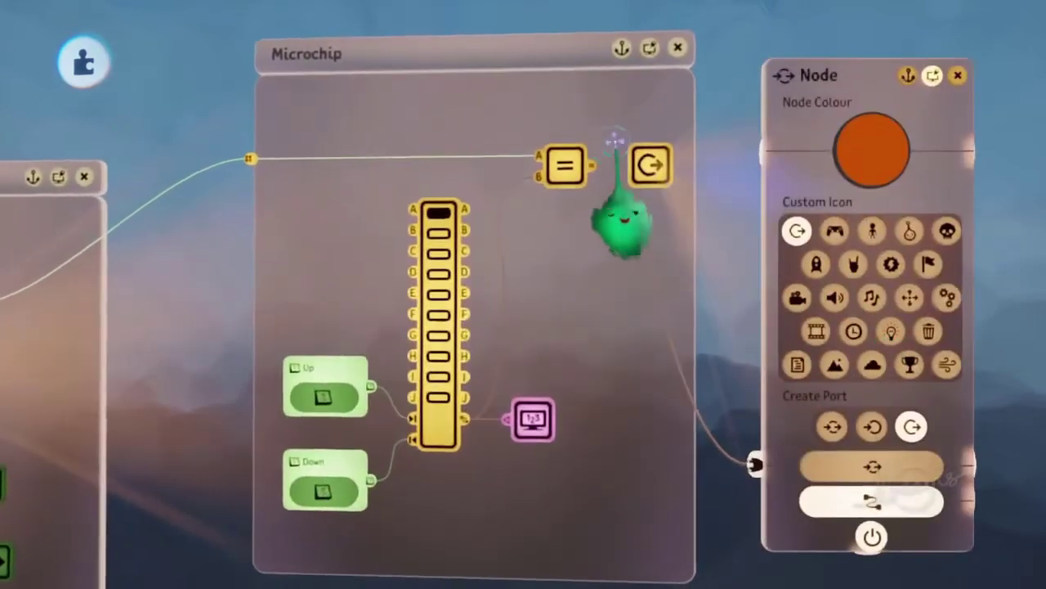
drag(852, 174, 773, 234)
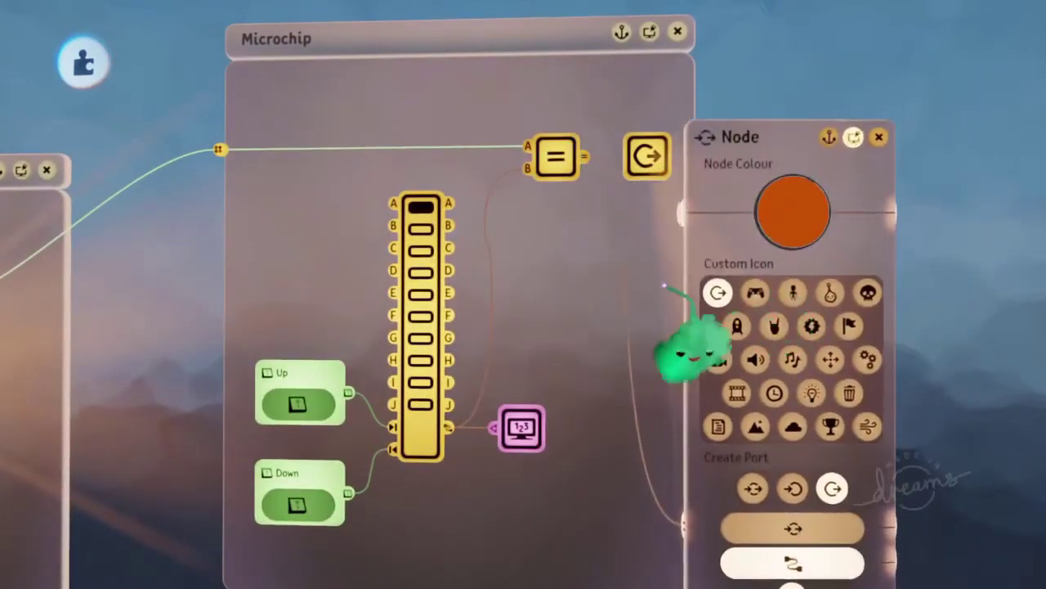
Step: Rename the output Node as Correct, give it the flag icon, and close its settings
scroll(637, 343, down, 2)
key(Escape)
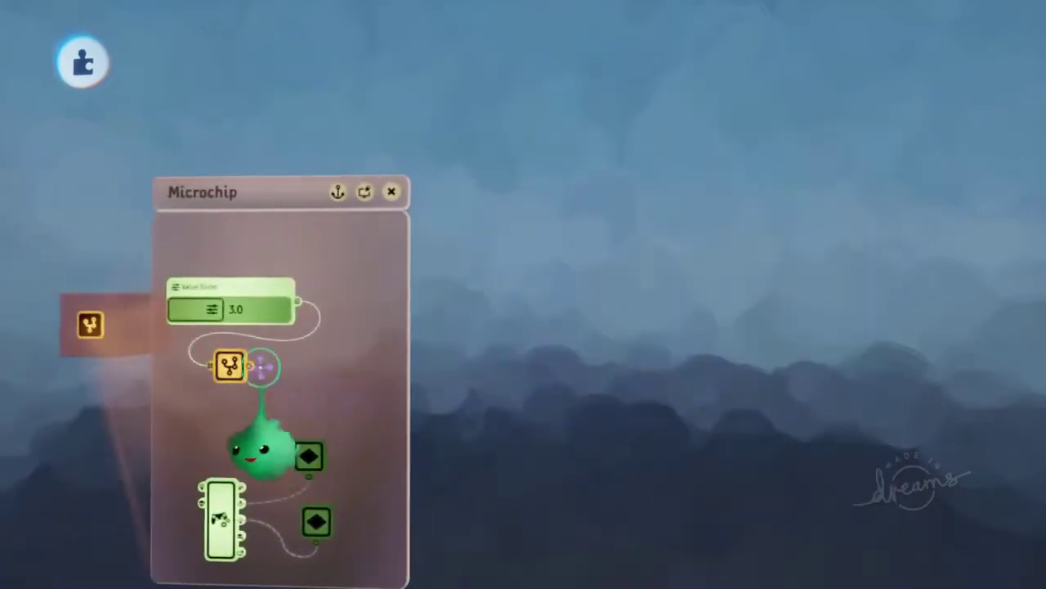
click(230, 367)
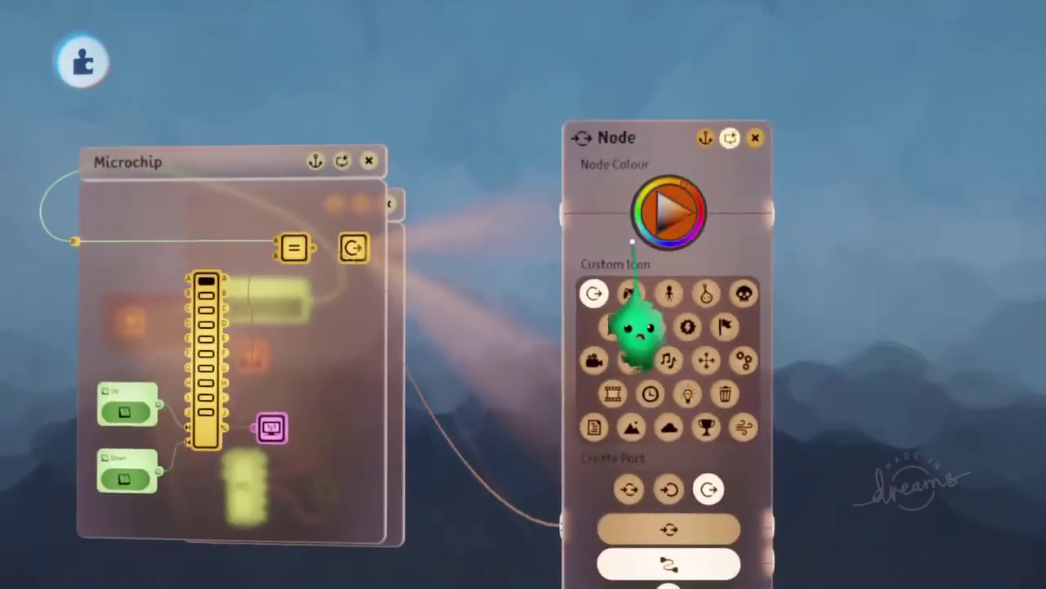
click(636, 139)
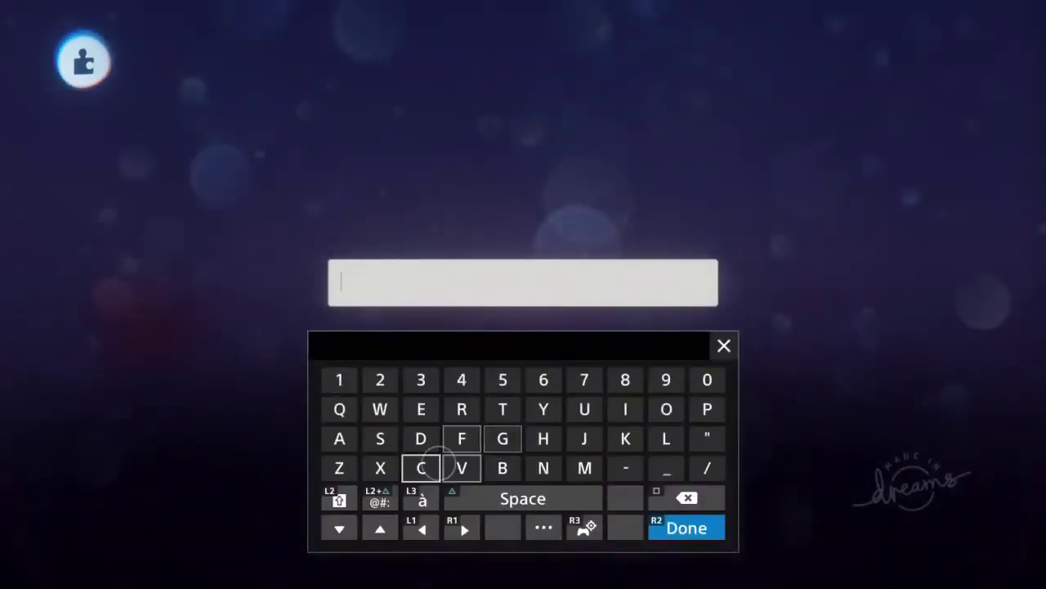
text(Corre)
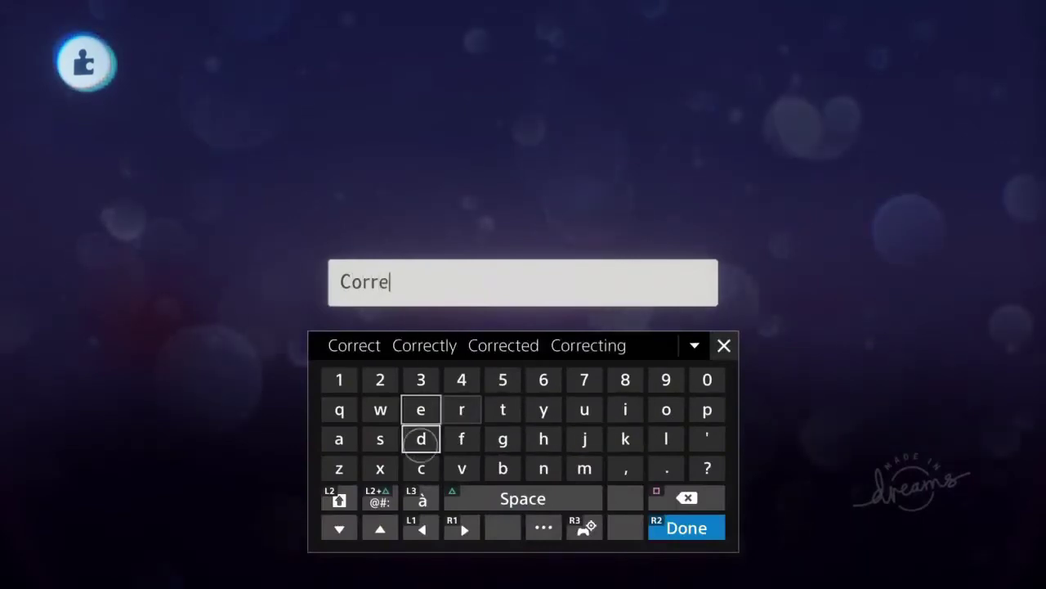
text(ct)
key(Return)
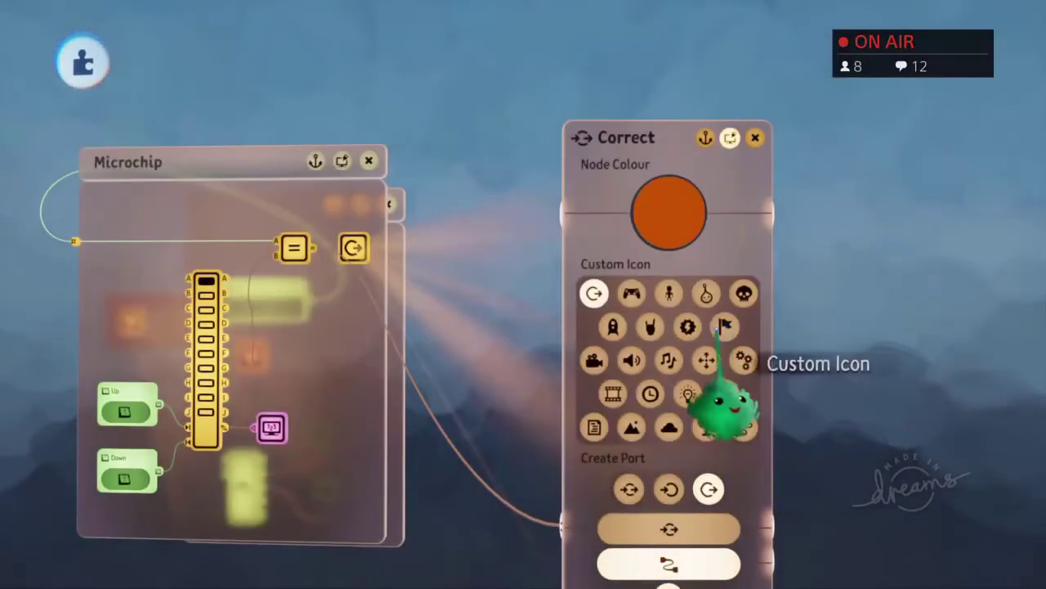
key(Escape)
key(Escape)
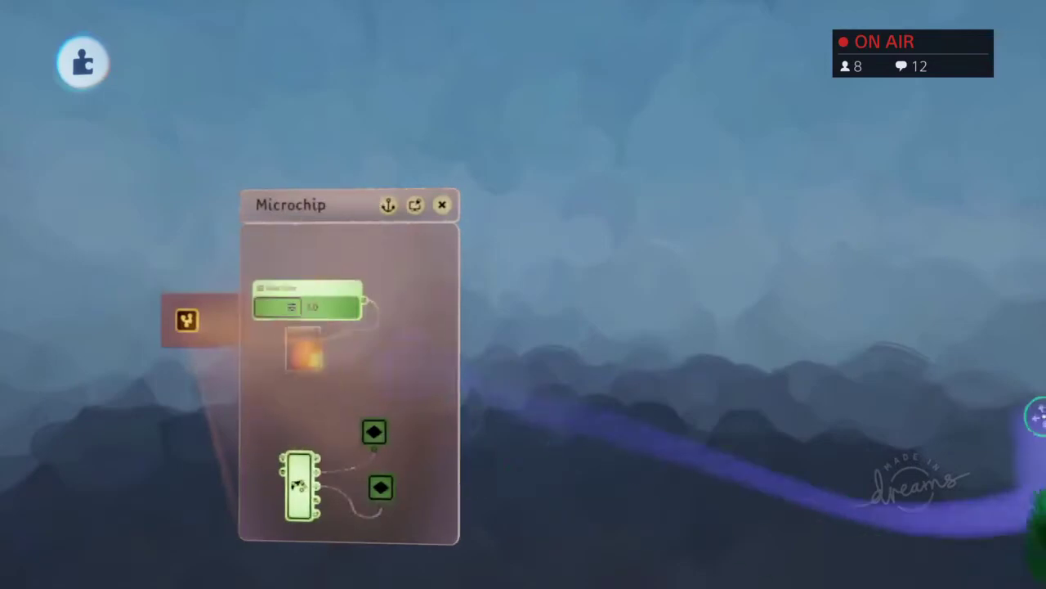
Step: Turn on Grid Snap with the 1/2 grid size and snap the block holding the outer microchip to the grid
scroll(578, 439, up, 3)
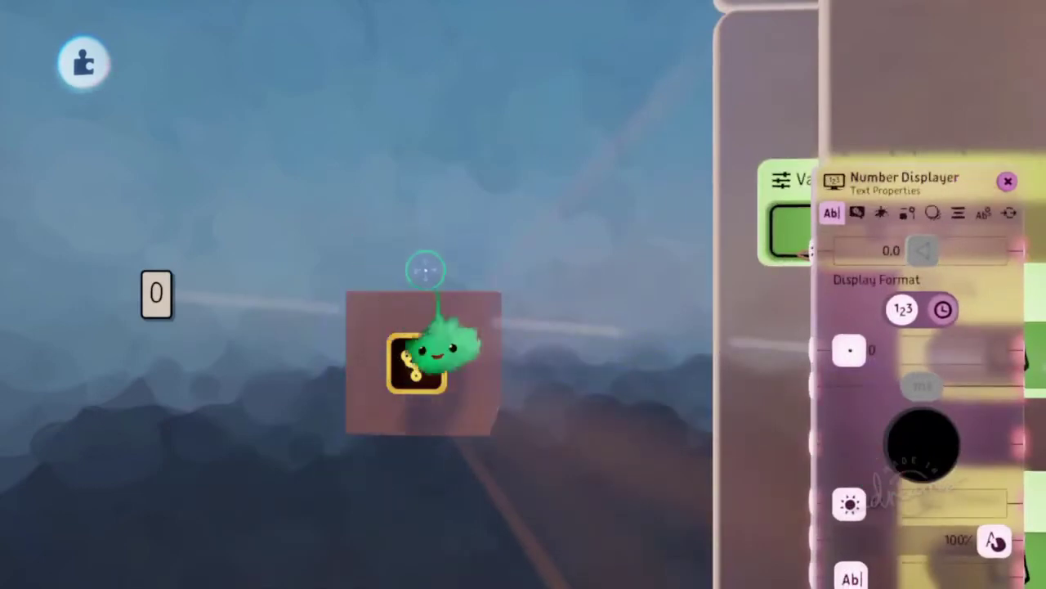
mouse_move(600, 97)
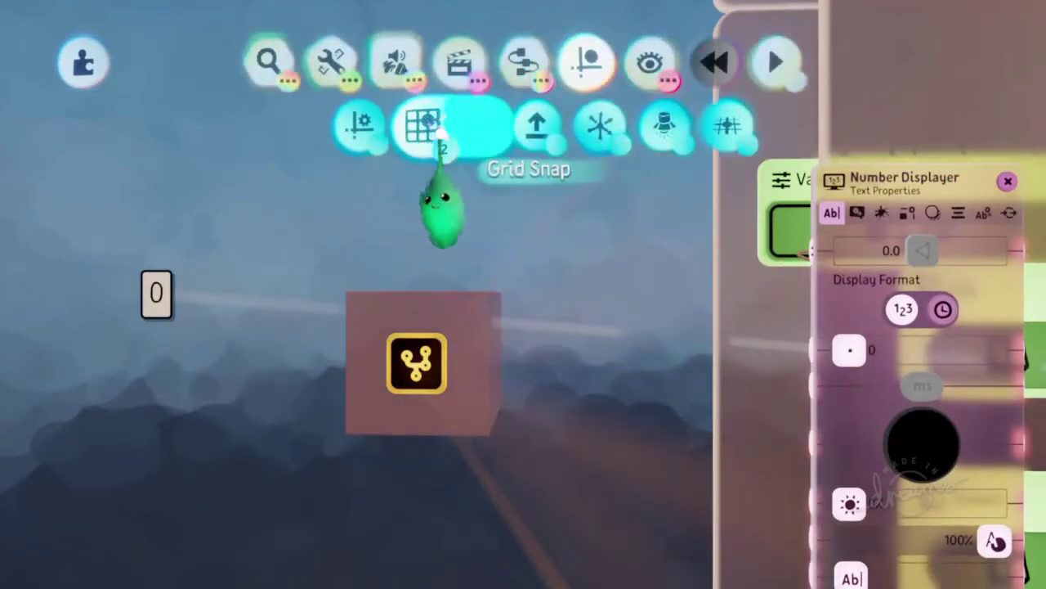
drag(417, 362, 446, 372)
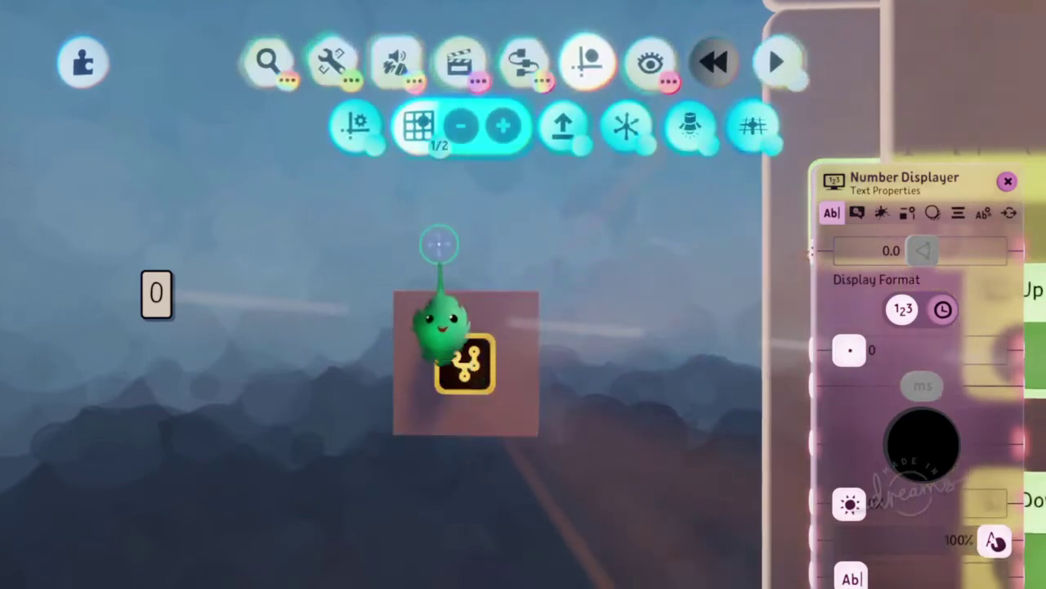
drag(445, 314, 446, 239)
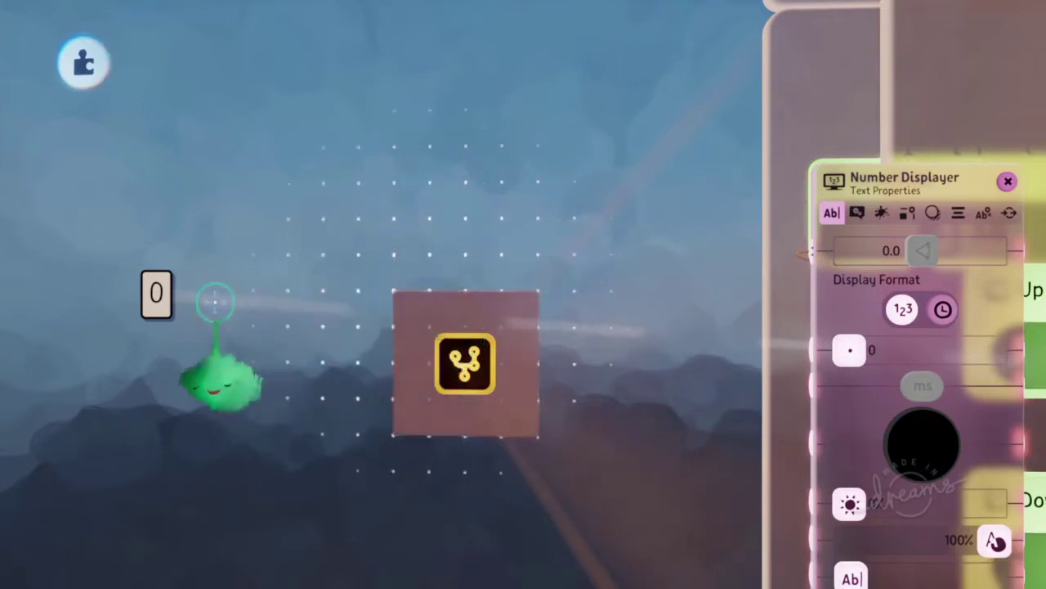
Step: Set the Number Displayer to show its number In Scene and place the number above the block
drag(882, 318, 631, 208)
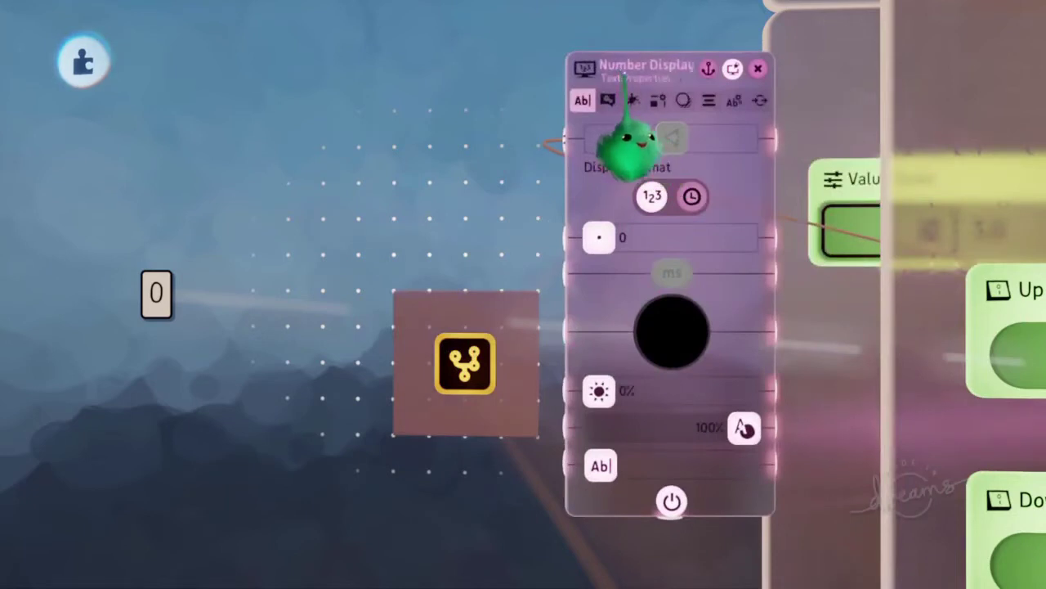
click(734, 100)
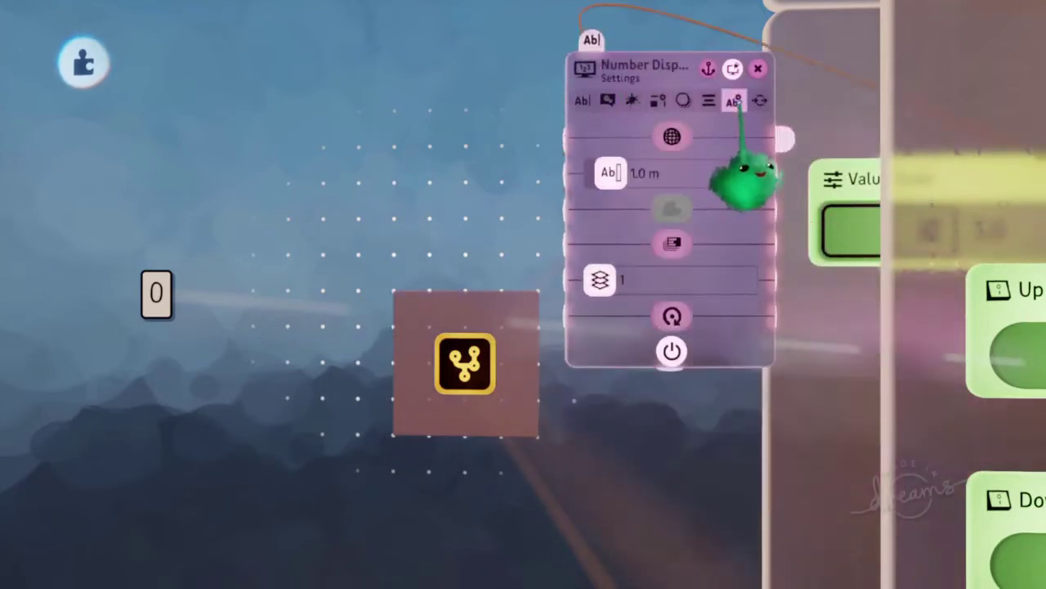
click(672, 137)
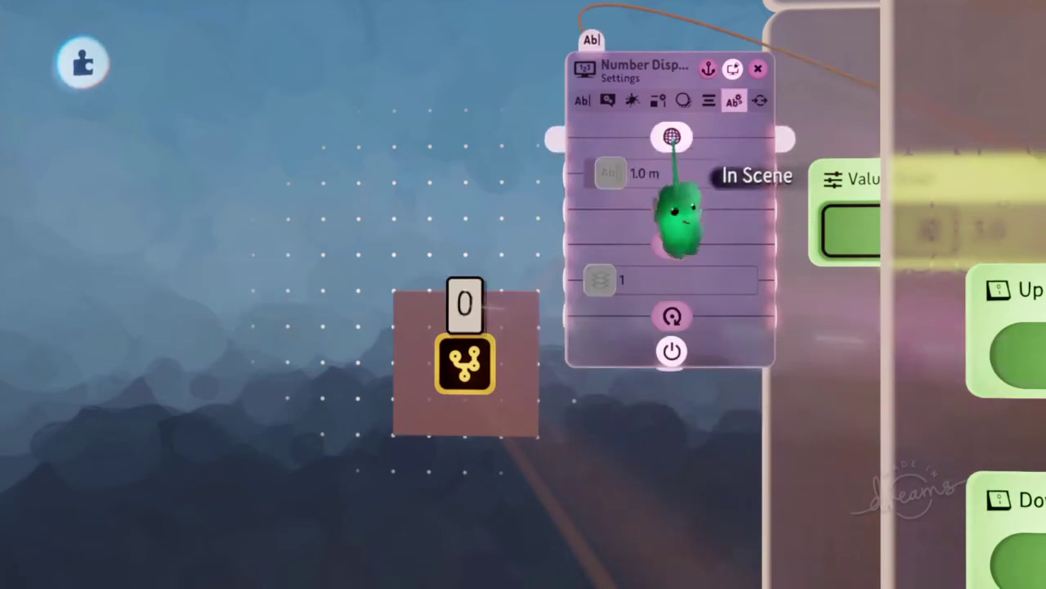
mouse_move(661, 457)
middle_down()
mouse_move(656, 490)
mouse_move(667, 444)
middle_up()
drag(588, 334, 502, 249)
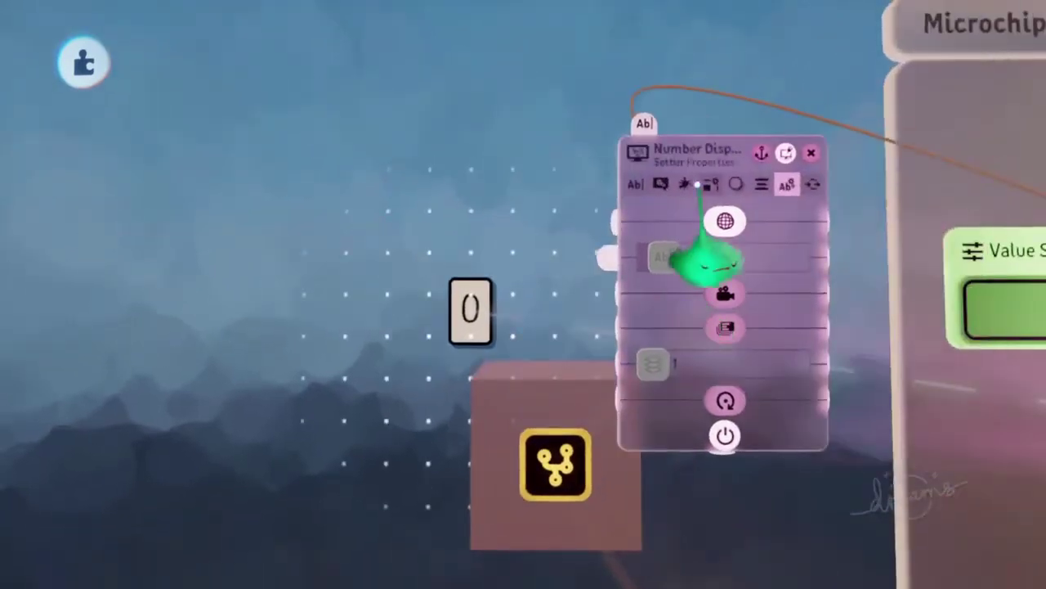
Step: Hide the Number Displayer's text box and change its text colour to white
click(711, 184)
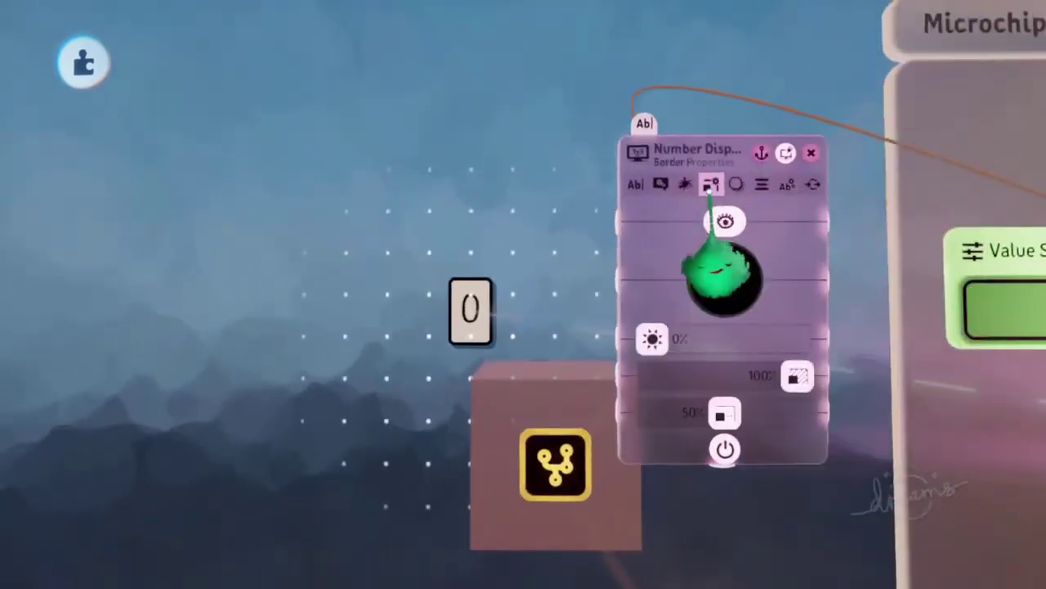
click(661, 184)
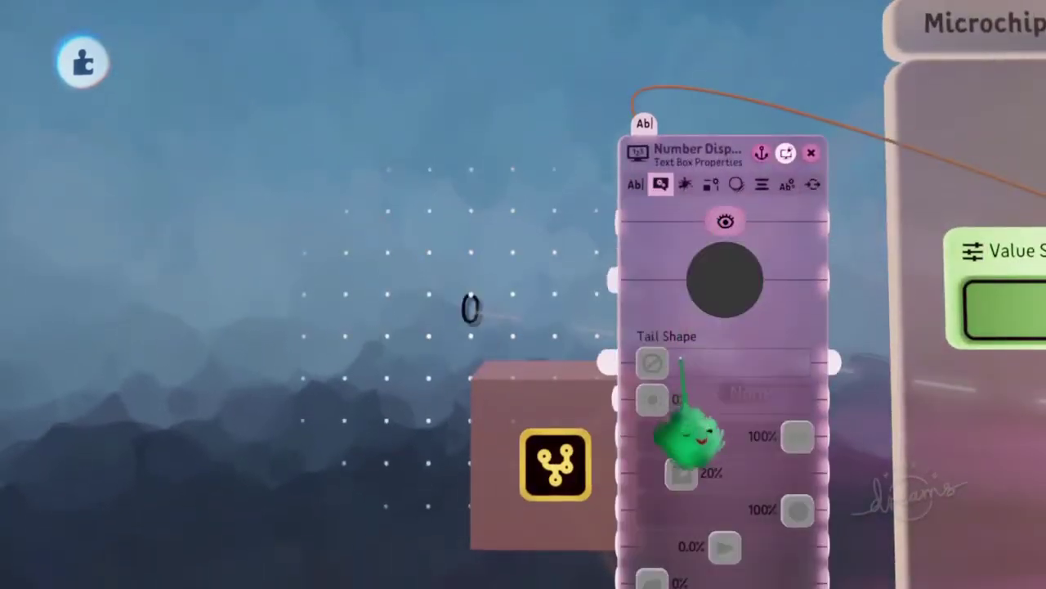
click(638, 184)
drag(701, 352, 710, 222)
drag(733, 286, 572, 41)
scroll(583, 374, up, 3)
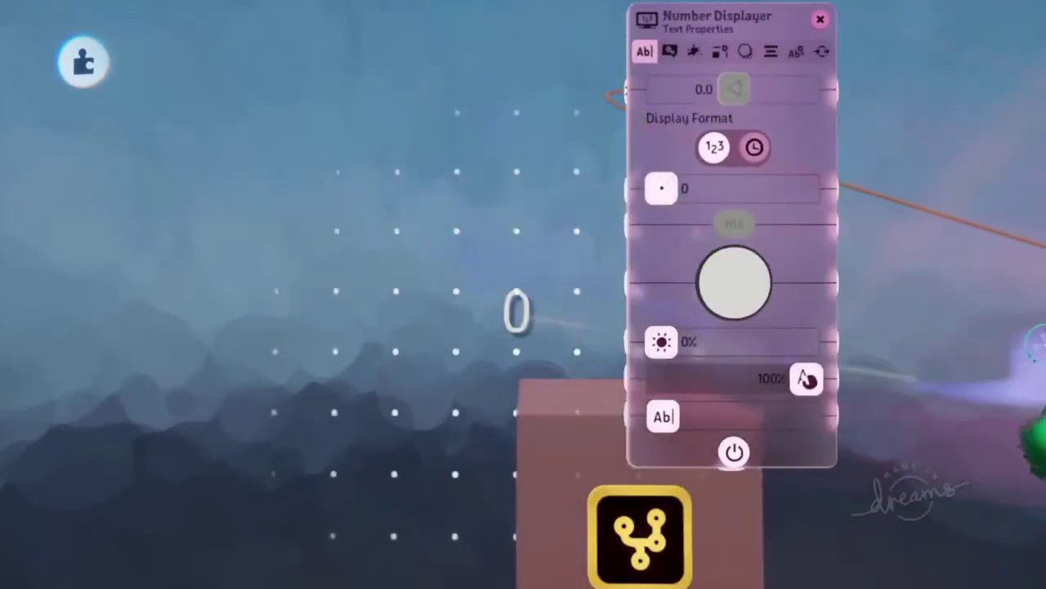
Step: Adjust the displayed number's position just above the block and close the Number Displayer's settings
scroll(555, 325, down, 5)
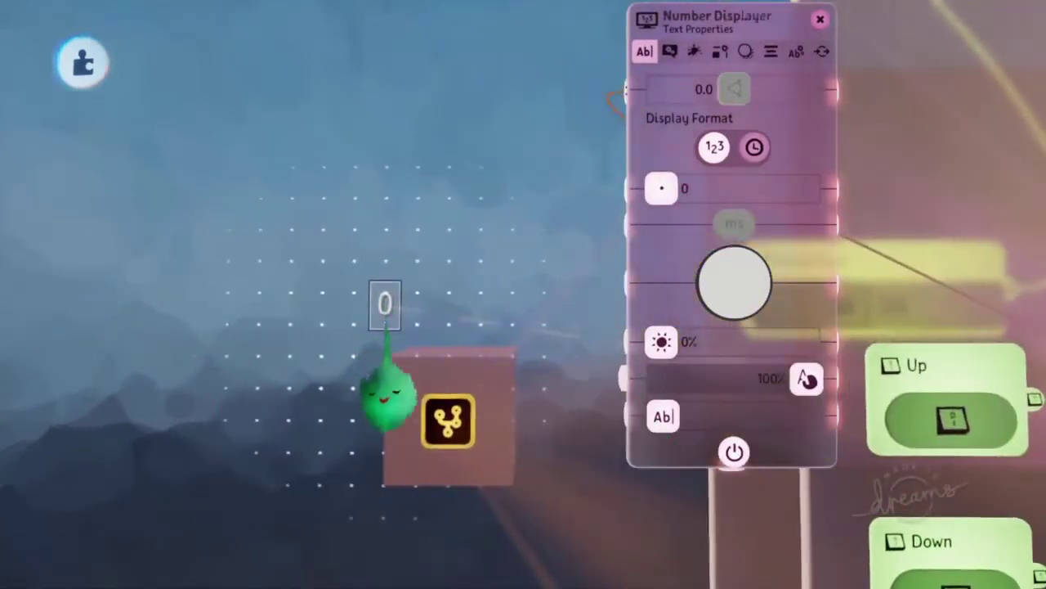
scroll(523, 396, up, 5)
click(470, 292)
drag(470, 292, 499, 322)
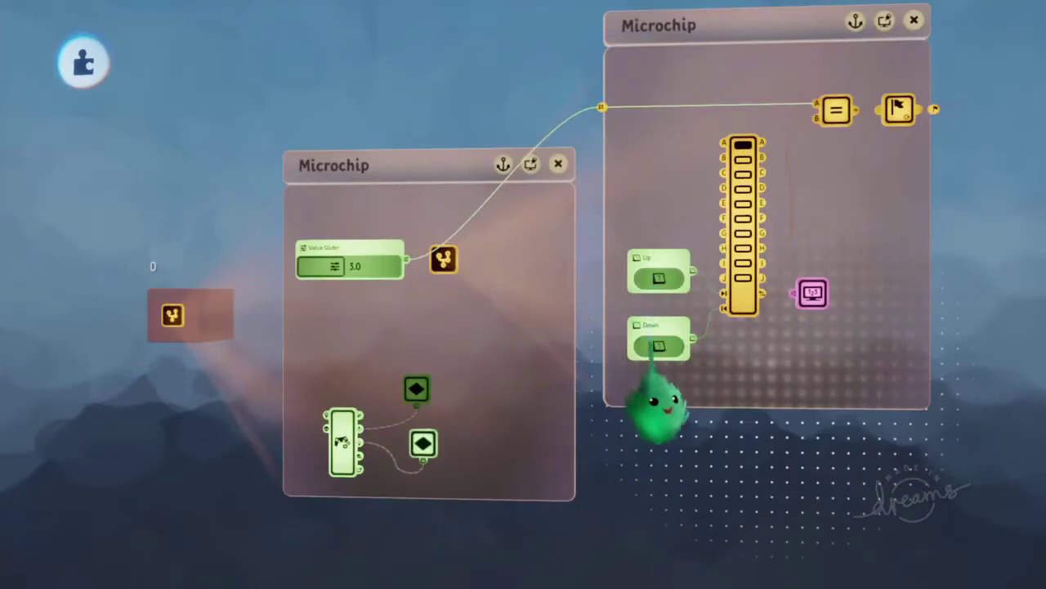
Step: Extend the inner microchip's canvas downward to make room beneath the Down switch
drag(663, 339, 667, 360)
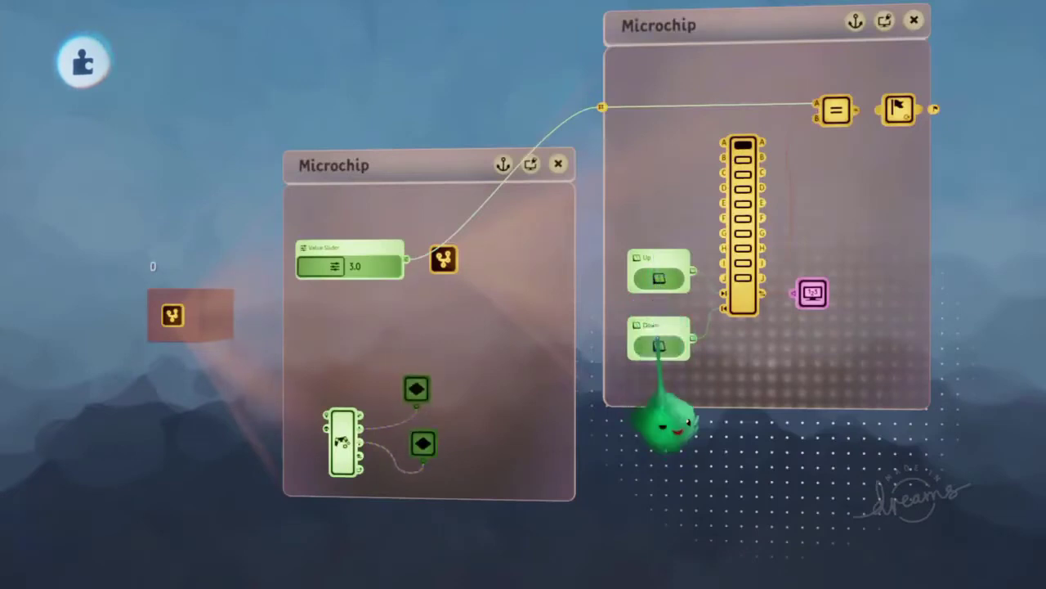
drag(668, 430, 452, 327)
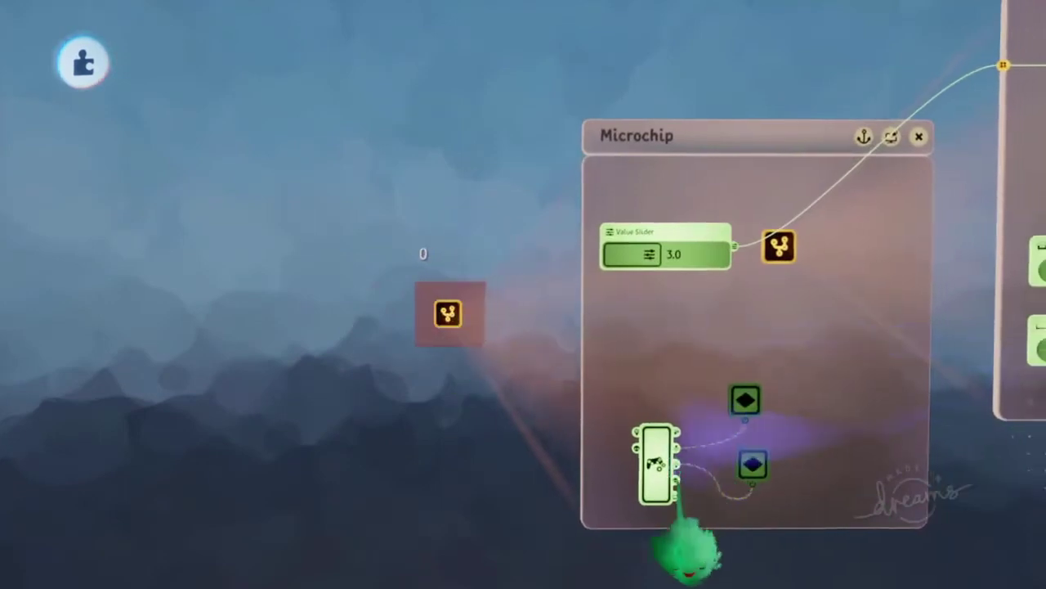
drag(673, 491, 602, 442)
middle_drag(603, 441, 603, 437)
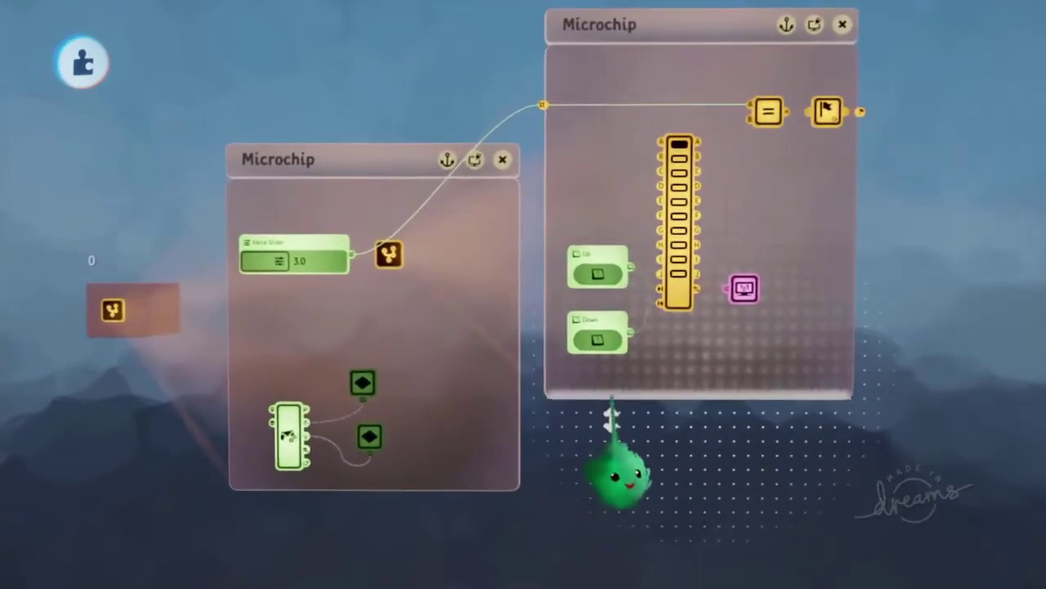
drag(612, 399, 609, 463)
Step: Add a Switch gadget below the Down switch and widen the inner microchip's canvas on the Switch's side
mouse_move(549, 139)
click(524, 67)
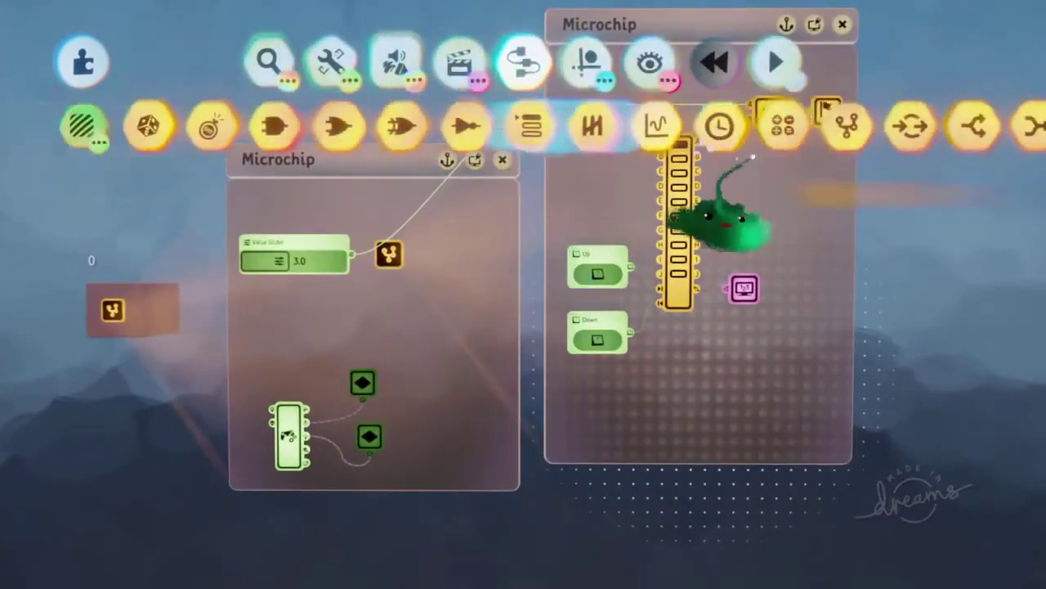
click(394, 128)
click(863, 126)
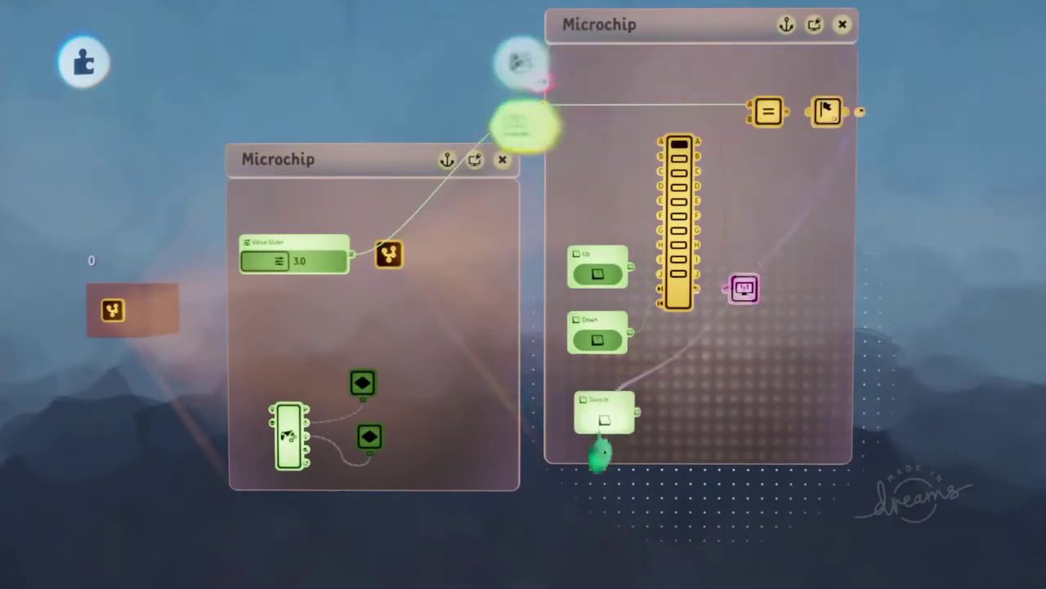
click(598, 434)
drag(563, 384, 677, 341)
drag(679, 421, 673, 420)
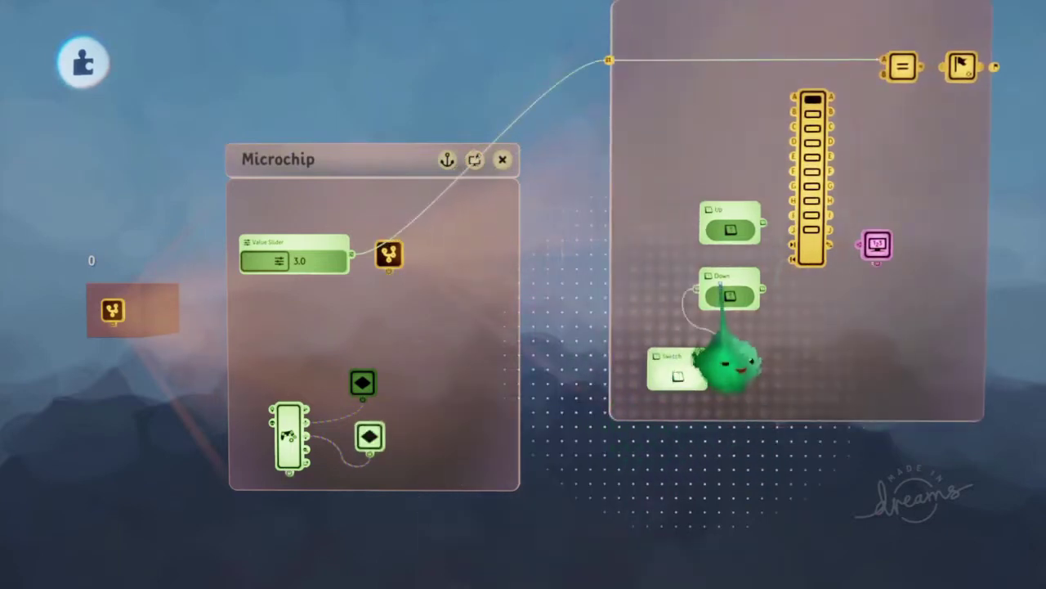
Step: Wire the new Switch's output to the power ports of the Down and Up switches and move the Switch further away from them
click(721, 283)
drag(709, 368, 521, 447)
key(Escape)
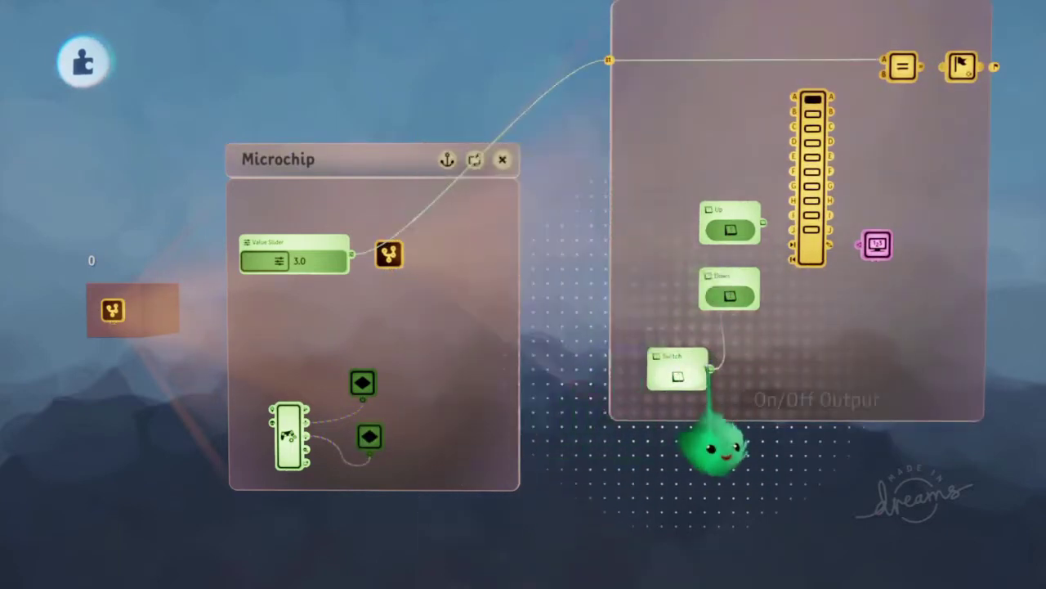
drag(710, 368, 523, 372)
key(Escape)
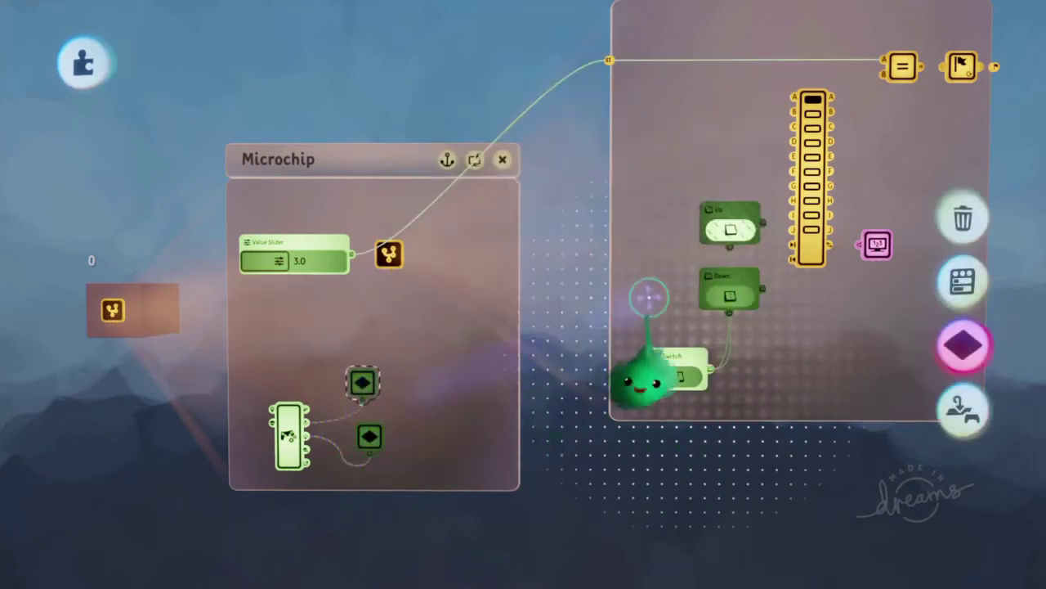
drag(690, 381, 653, 381)
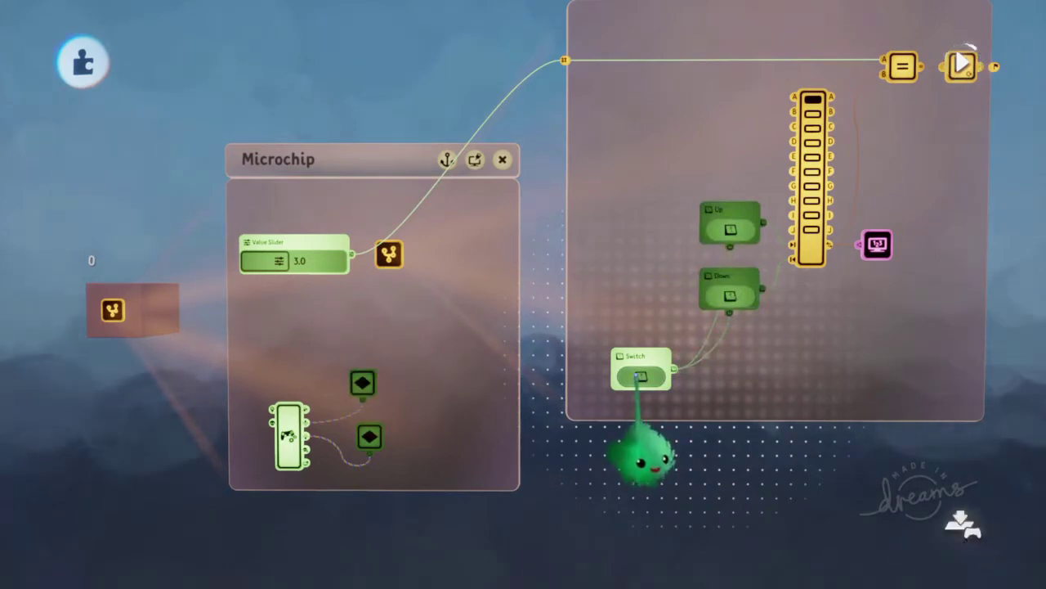
Step: Test the Switch with time running: turn it on, step the digit up to 5 and back to 0, and turn it off
click(640, 379)
key(Up)
key(Up)
key(Up)
key(Up)
key(Up)
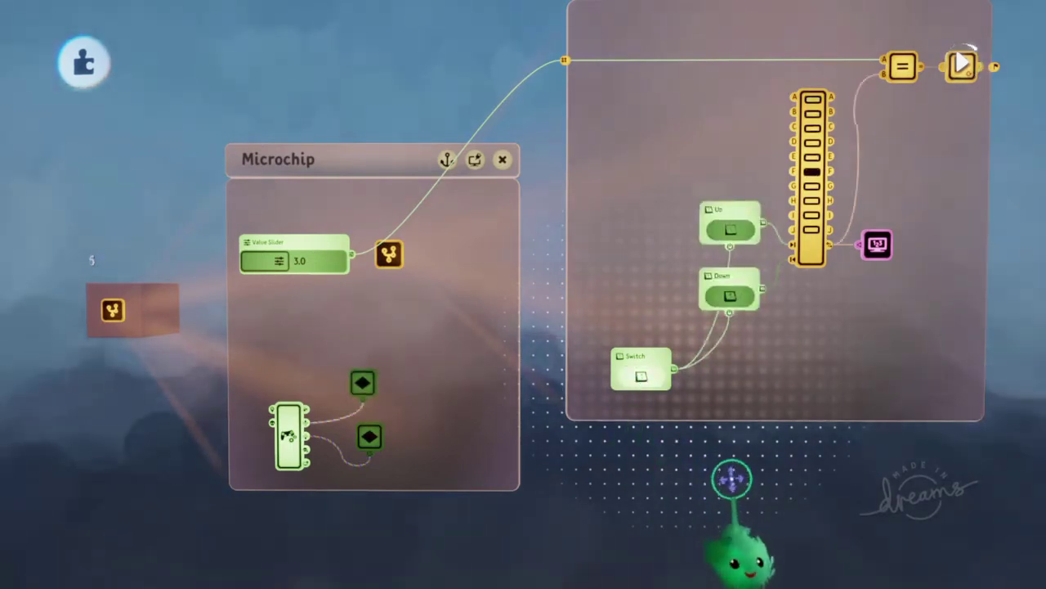
key(Down)
key(Down)
key(Down)
key(Down)
key(Down)
scroll(733, 489, down, 2)
scroll(736, 474, up, 1)
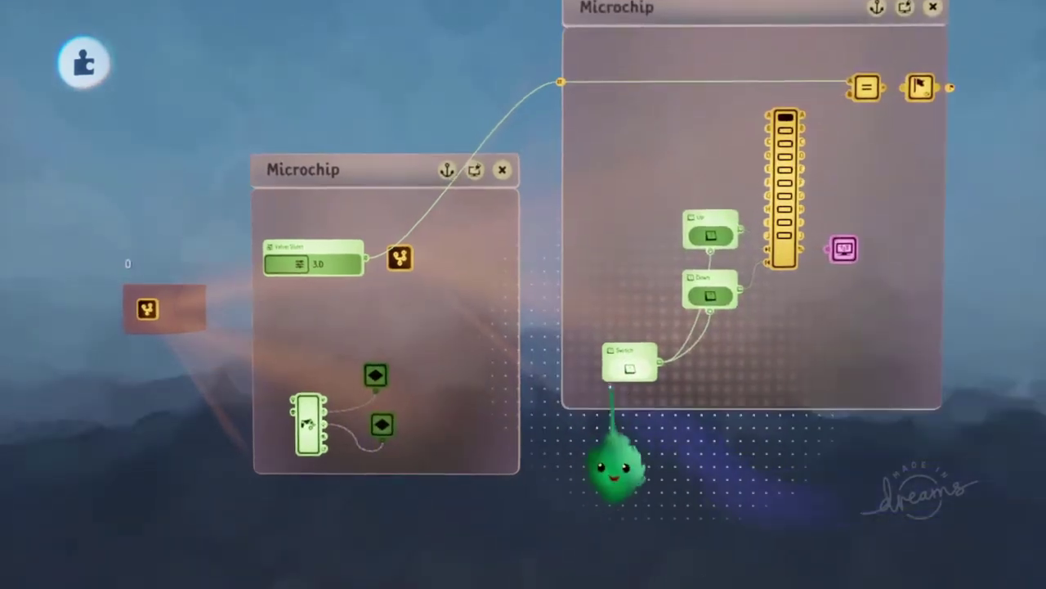
click(626, 372)
middle_drag(689, 559, 584, 479)
key(Tab)
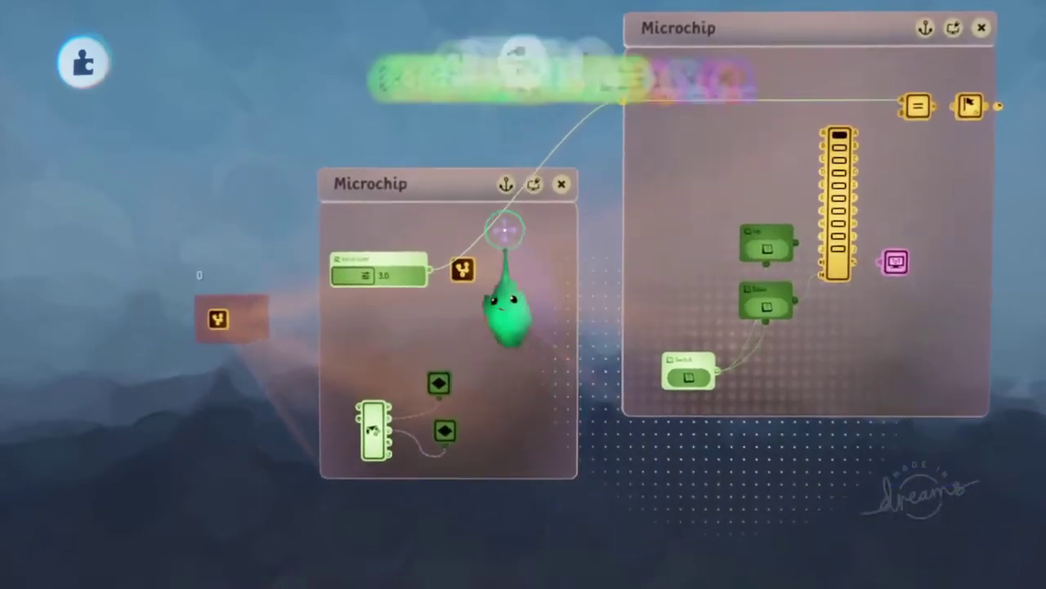
drag(509, 123, 714, 152)
middle_drag(363, 353, 393, 306)
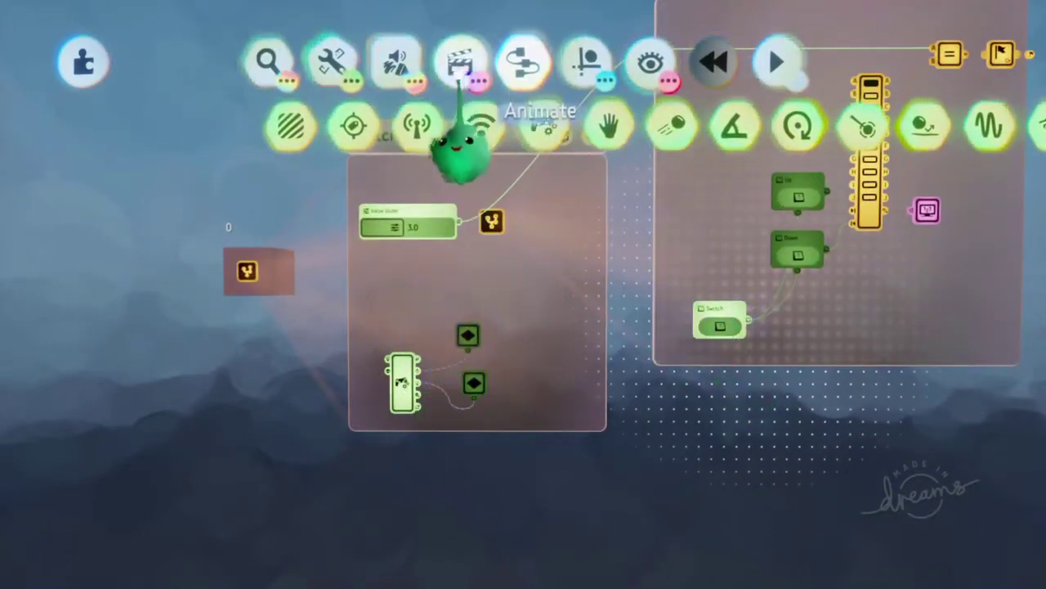
click(463, 69)
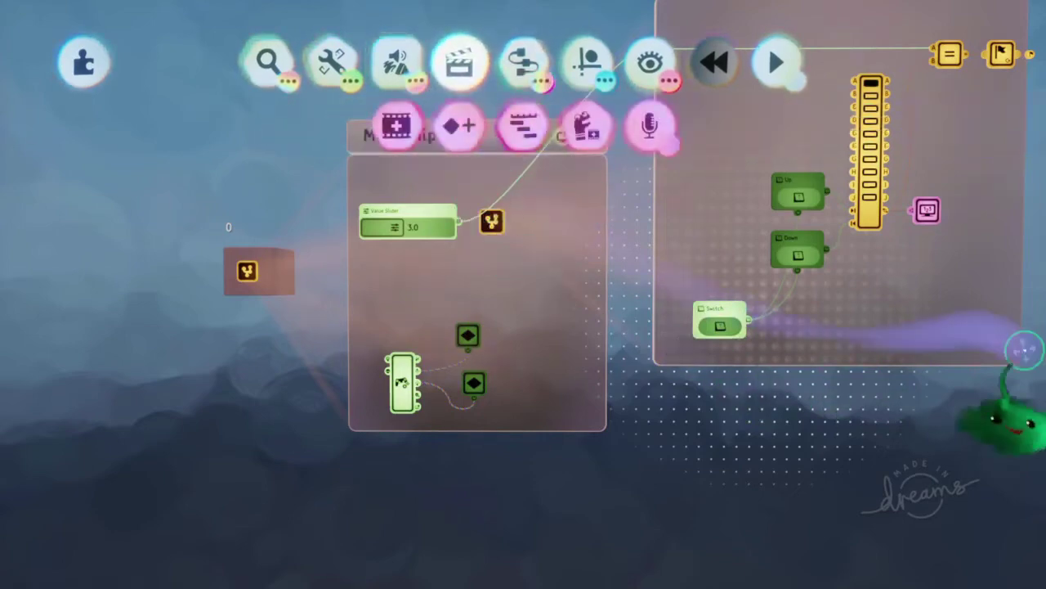
Step: Move the new Switch up beside the Down switch
scroll(695, 368, up, 4)
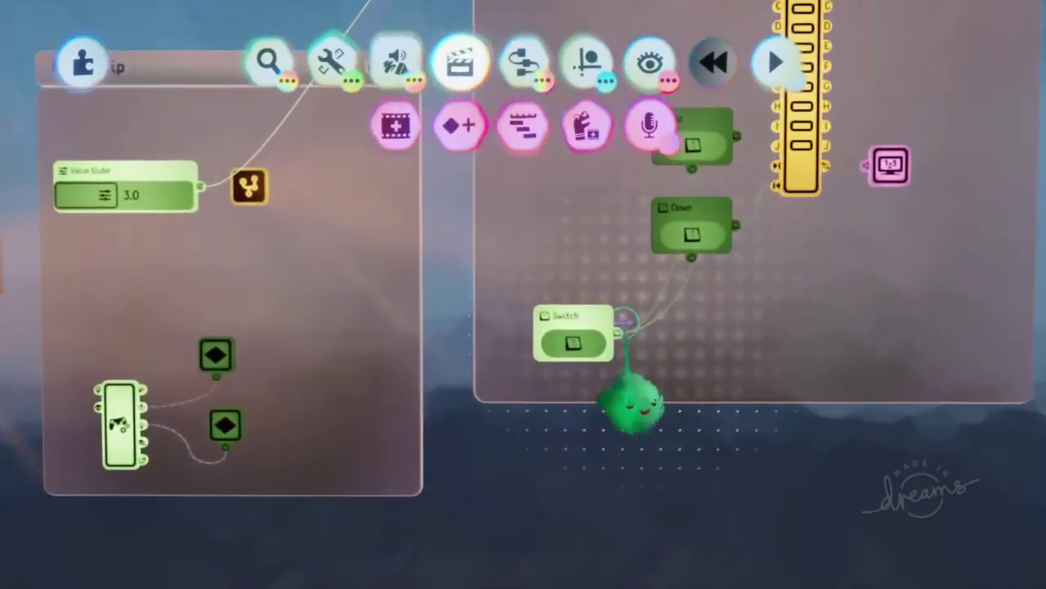
click(577, 294)
drag(582, 299, 574, 269)
scroll(562, 141, down, 1)
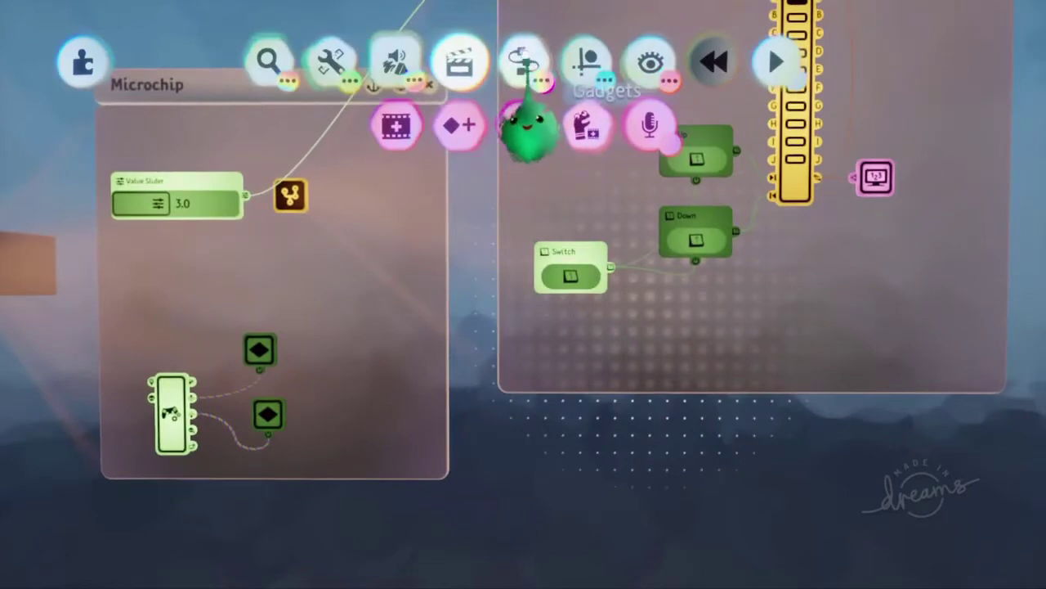
Step: Add a Node gadget near the inner microchip's input edge, below the Switch, and extend the canvas downward
click(523, 65)
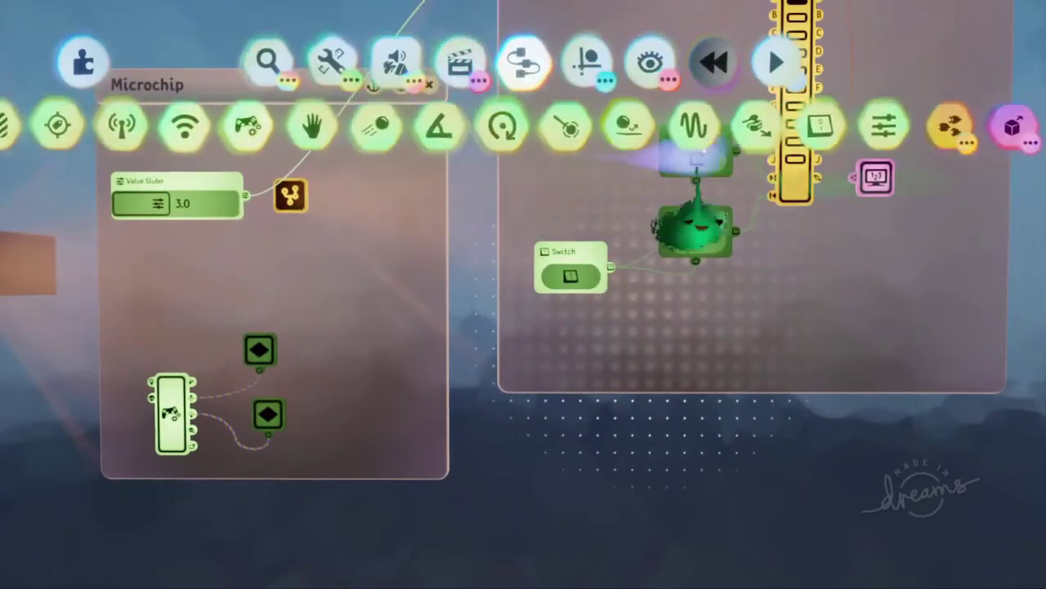
click(949, 128)
click(759, 128)
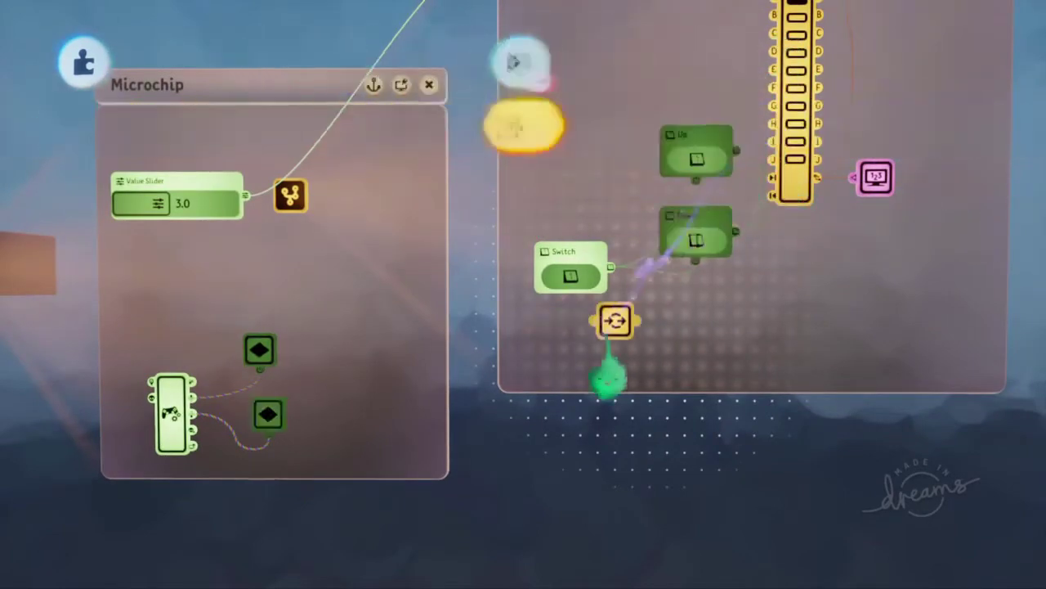
key(Escape)
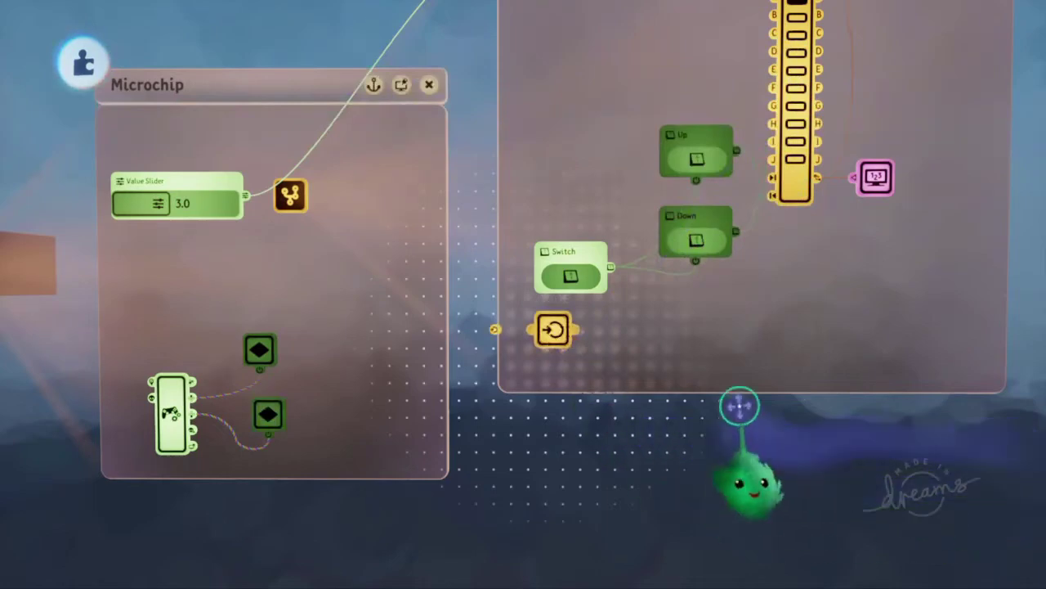
drag(737, 394, 717, 501)
scroll(633, 230, down, 1)
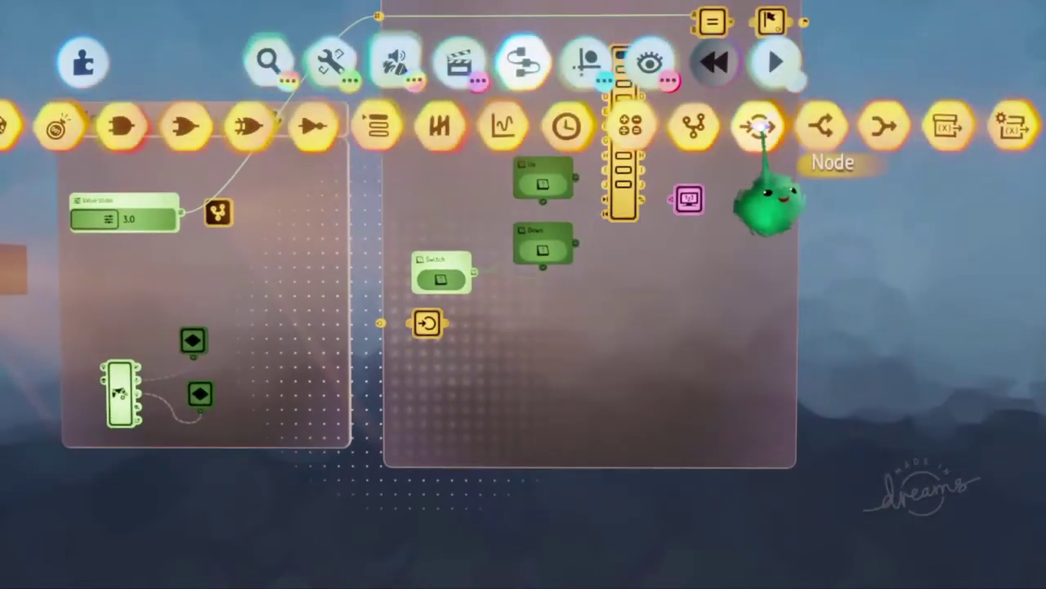
Step: Add two more Nodes, one near the inner microchip's input edge and one near its output edge, removing any surplus Node
click(759, 125)
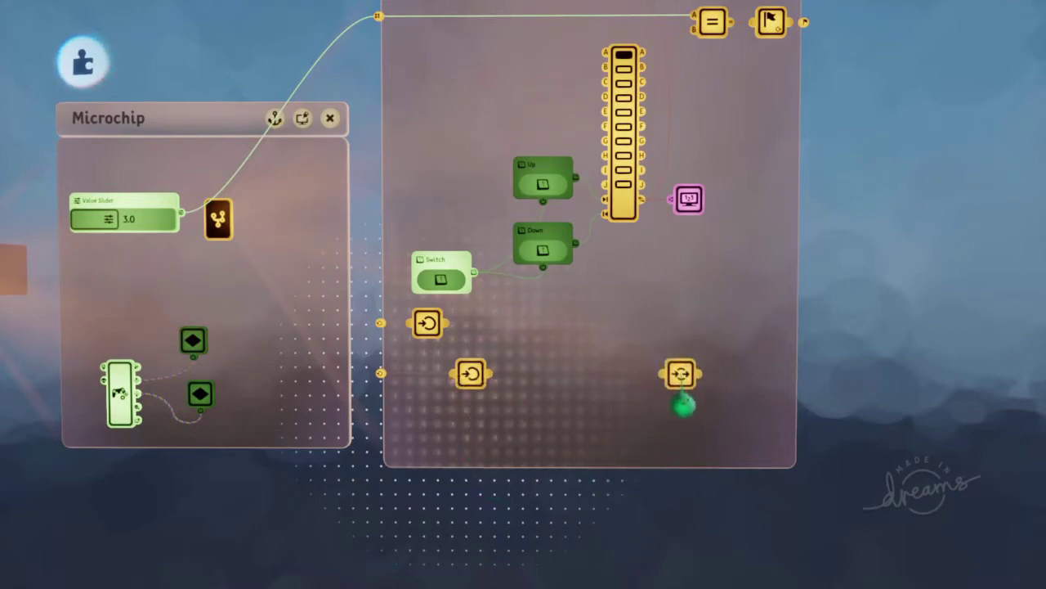
drag(682, 401, 683, 405)
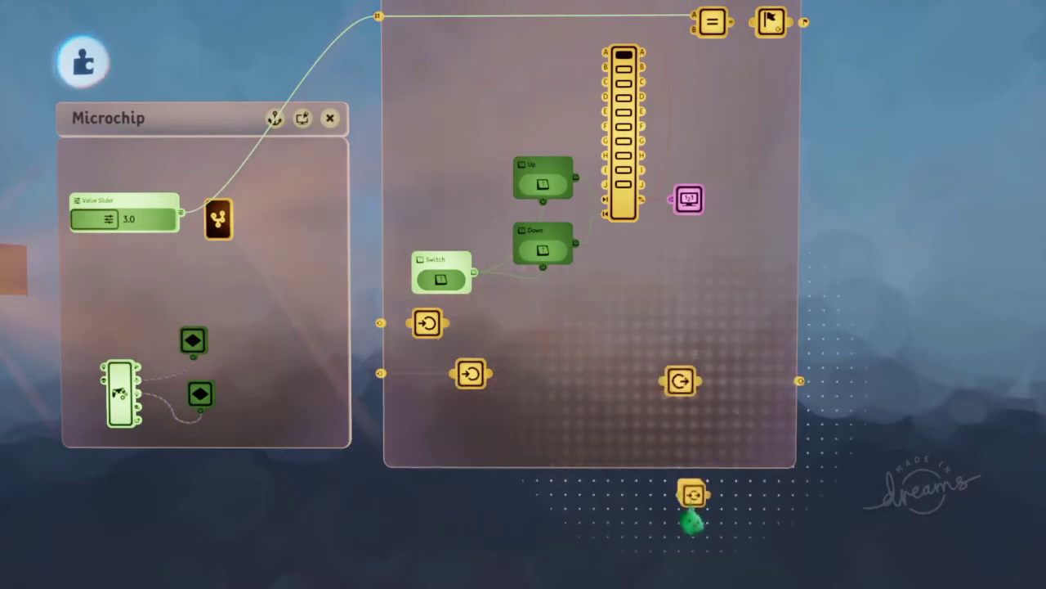
key(ctrl+z)
scroll(728, 401, up, 5)
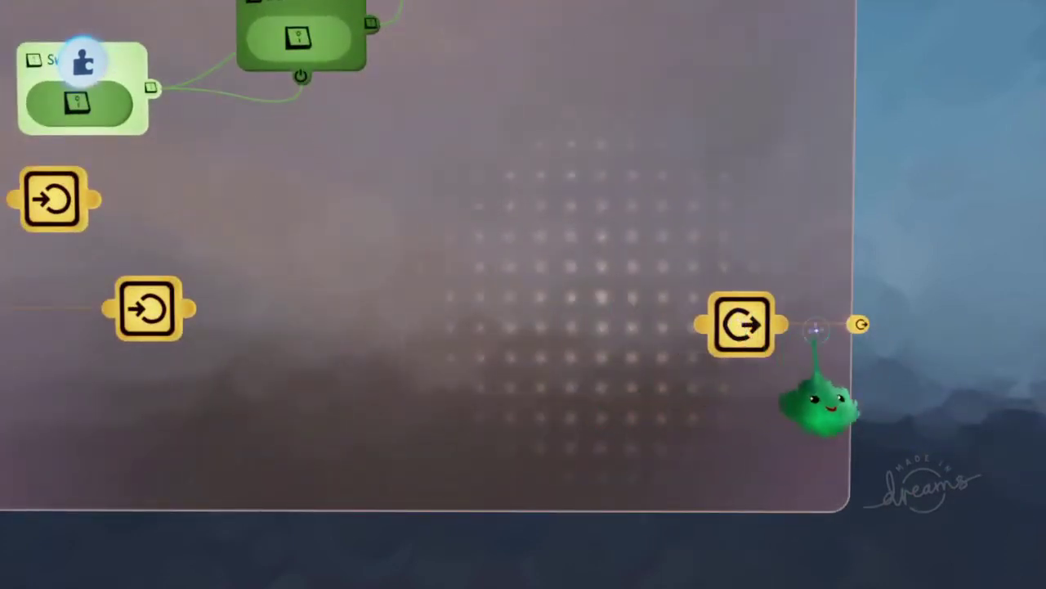
scroll(850, 325, left, 5)
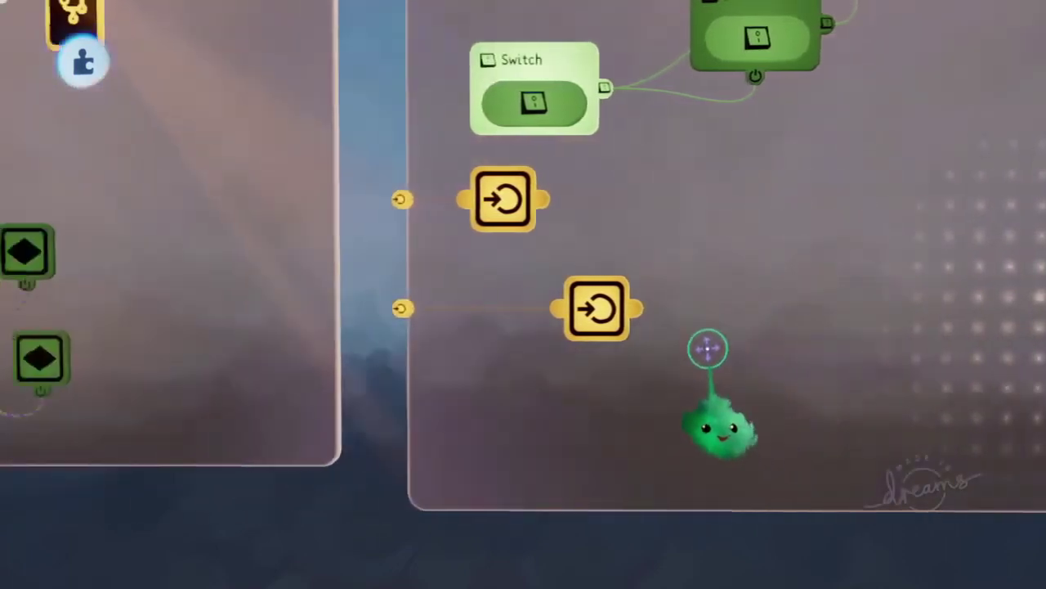
drag(611, 304, 549, 303)
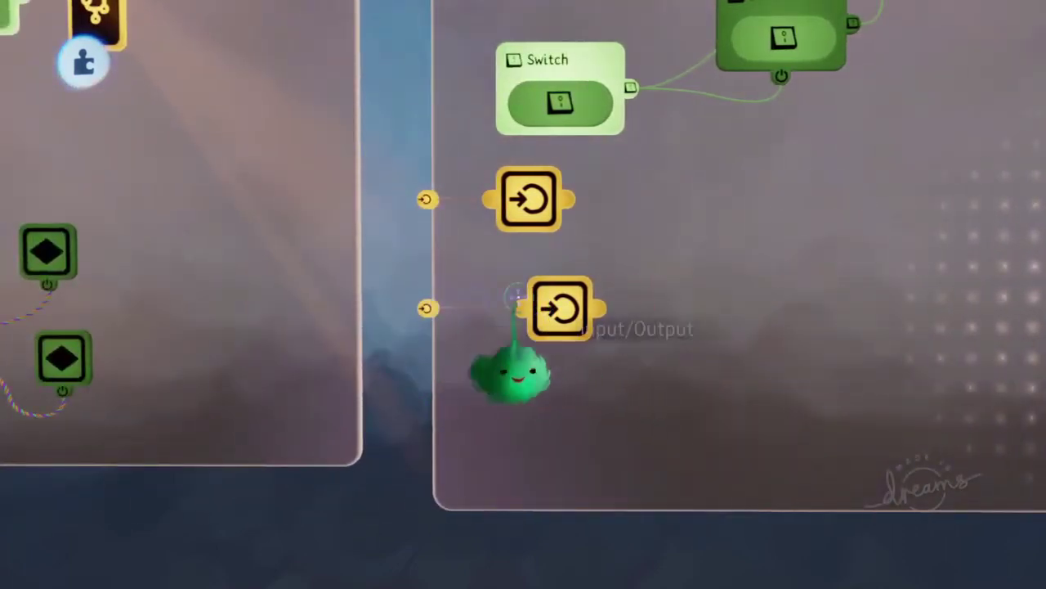
Step: Place a Node midway between the input and output Nodes and cycle its Create Port option from input to output
drag(717, 462, 603, 425)
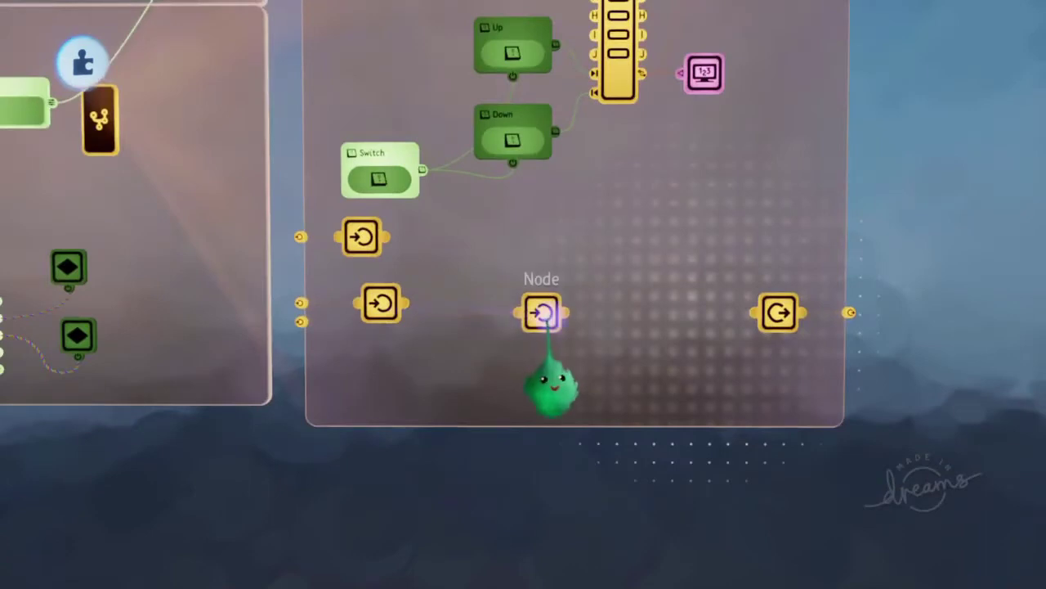
click(542, 313)
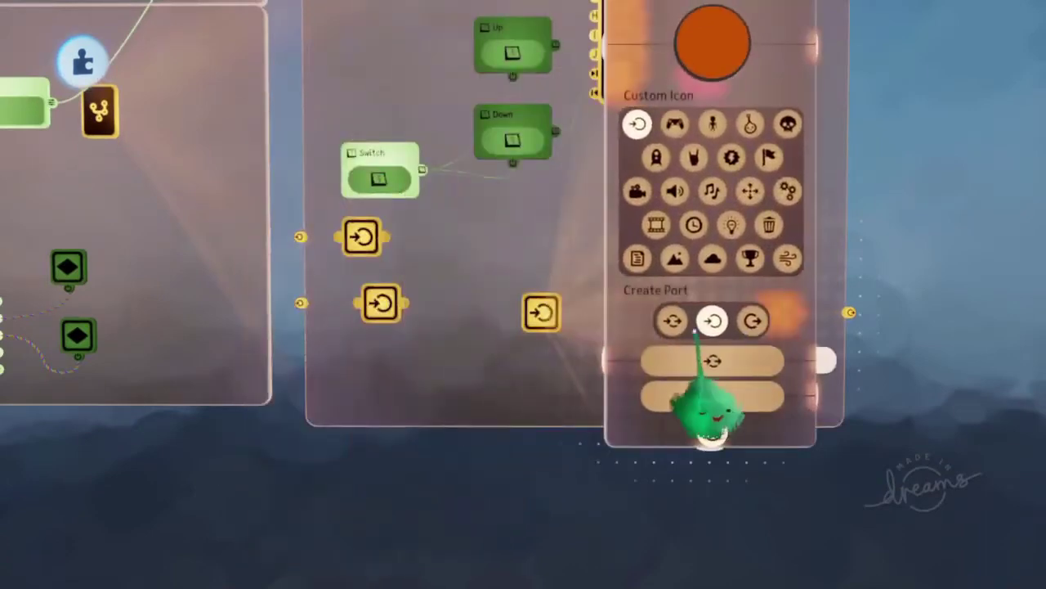
click(672, 321)
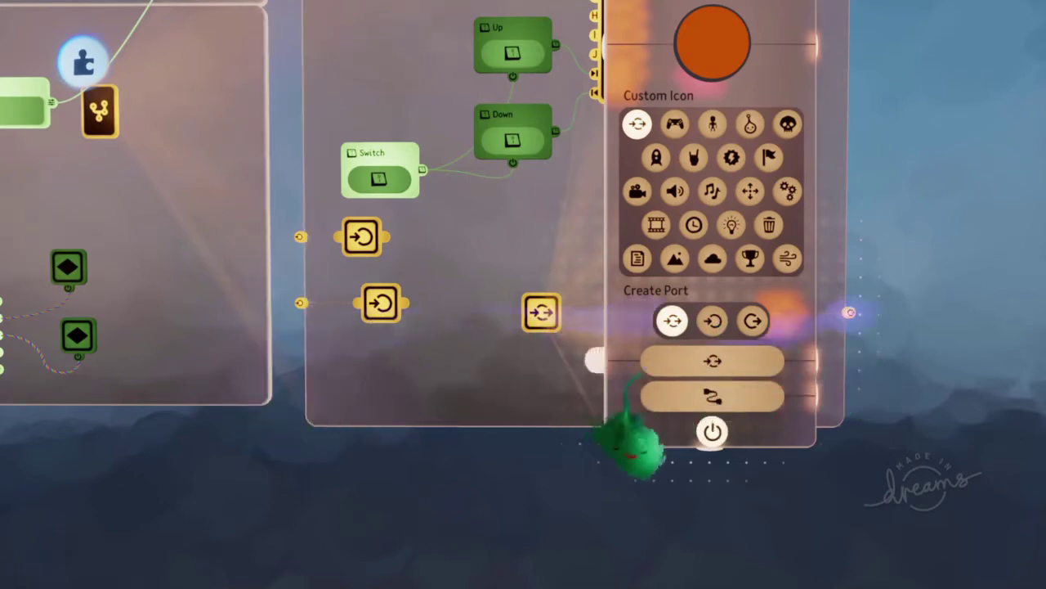
click(753, 320)
key(Escape)
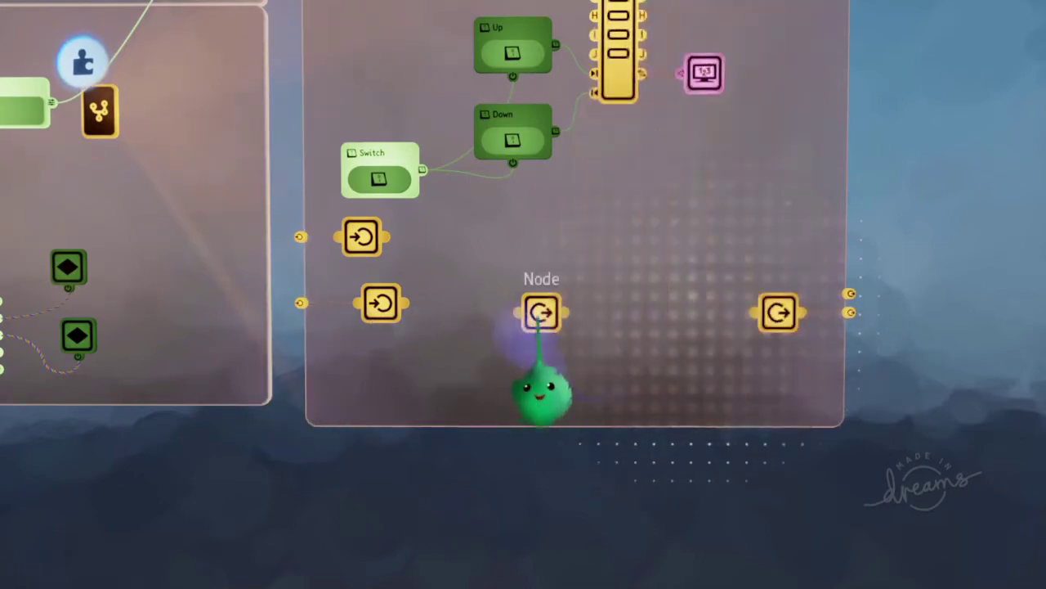
Step: Delete the three extra Nodes, keeping only the input Node directly below the Switch
key(Delete)
key(Delete)
middle_drag(691, 338, 764, 342)
key(Delete)
middle_drag(675, 313, 696, 324)
Step: Move the remaining Node between the microchip's input edge and the Switch, and wire its output to the Switch's input
middle_drag(381, 233, 581, 319)
drag(556, 297, 466, 282)
drag(646, 337, 526, 271)
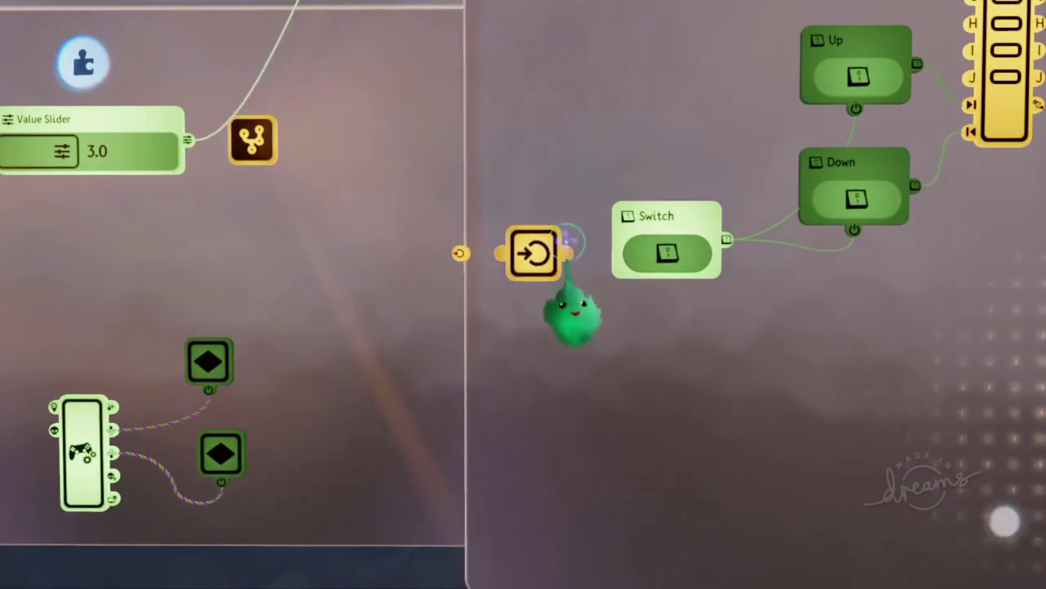
middle_drag(978, 383, 1015, 383)
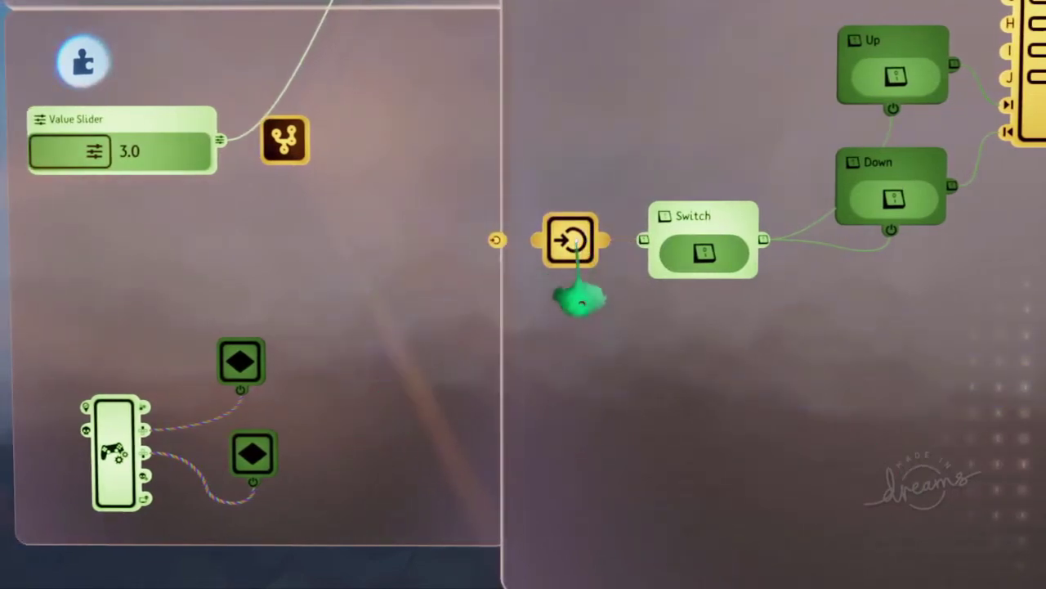
Step: Give the Switch's input Node the gear custom icon and rename it Allow Edit
click(571, 245)
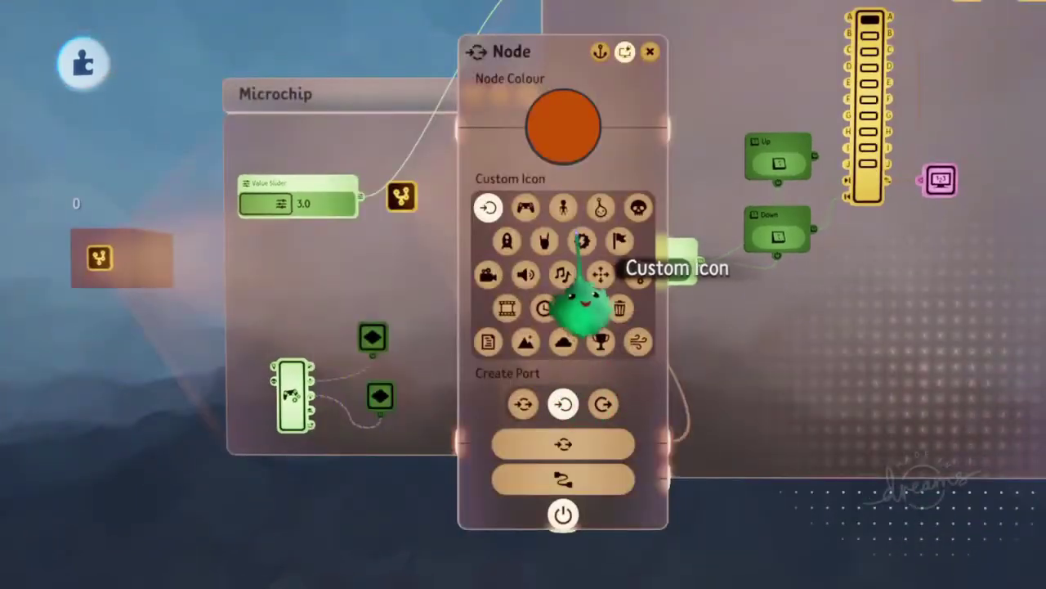
click(525, 46)
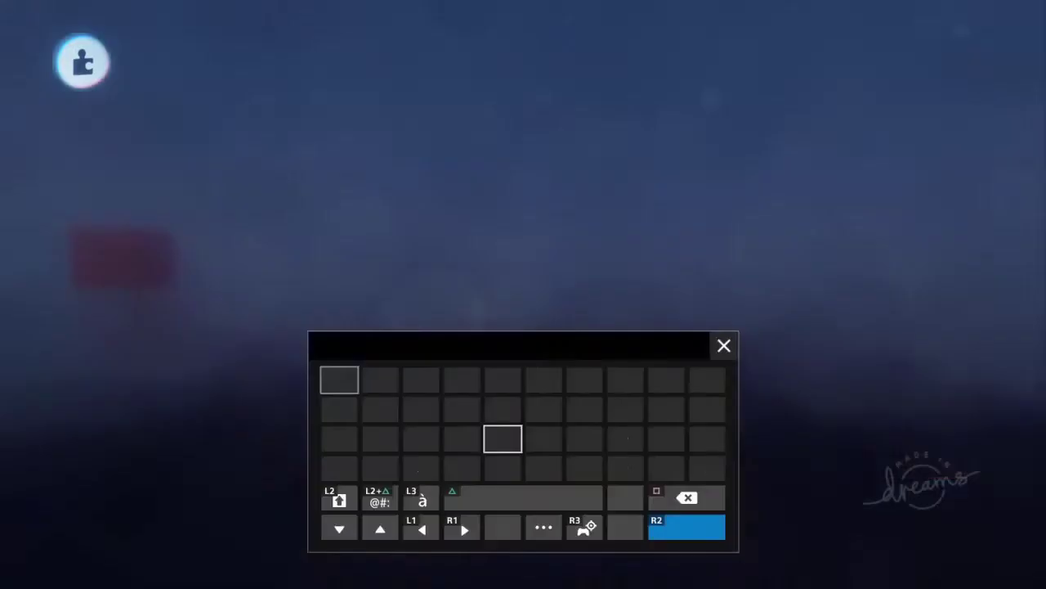
click(344, 446)
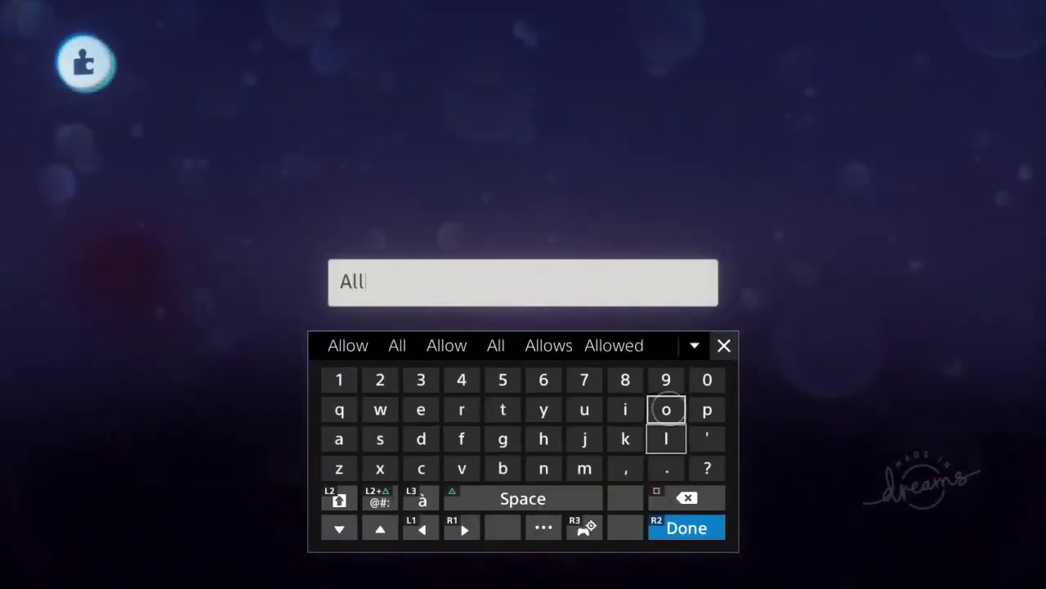
text(Allow Ed)
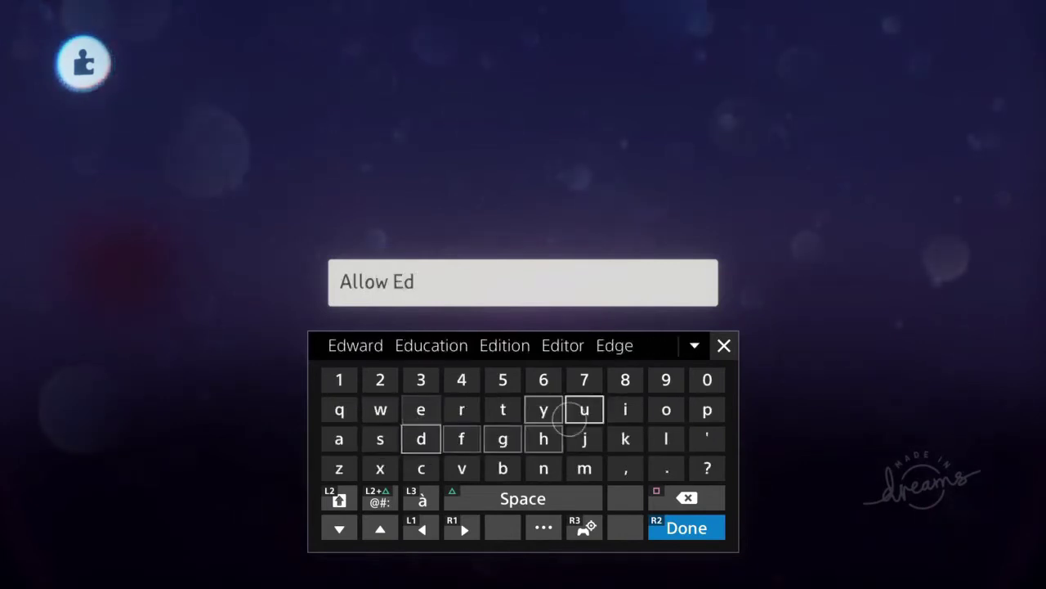
text(it)
key(Return)
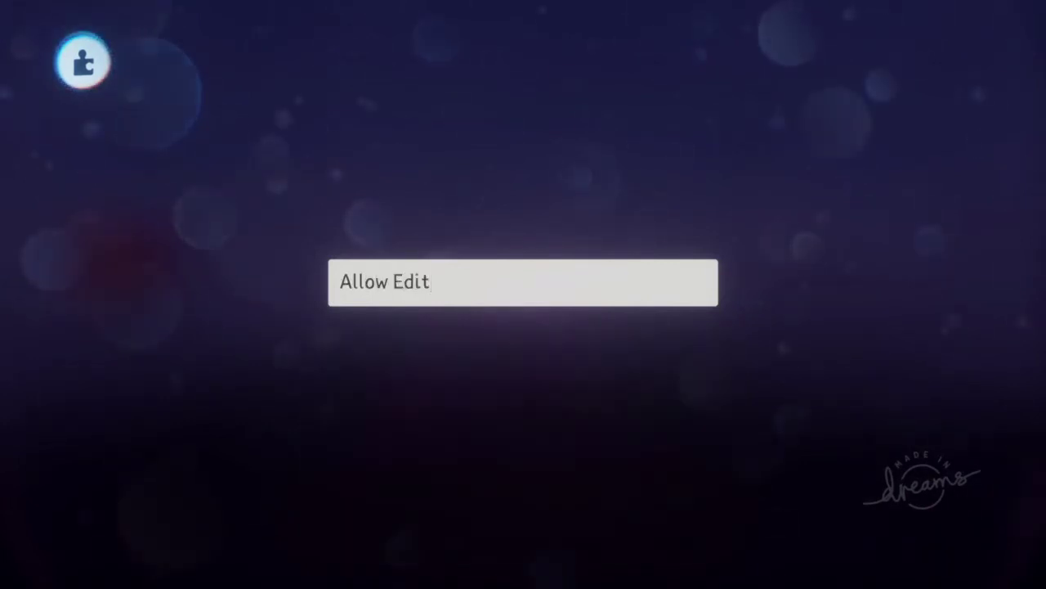
key(Escape)
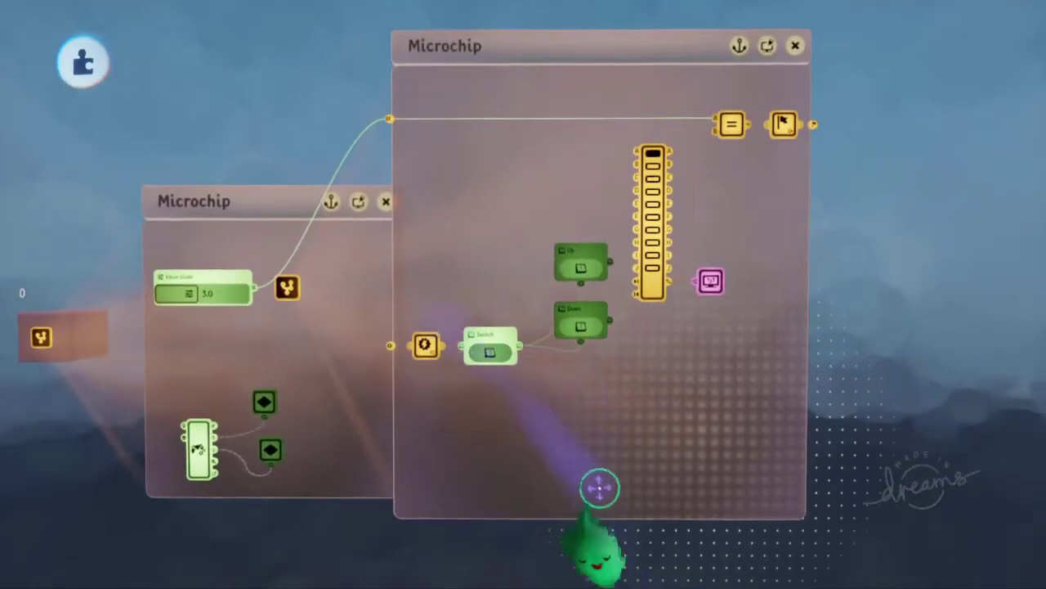
Step: Shorten the inner microchip's canvas to fit its gadgets and close the microchip
drag(600, 512, 653, 381)
key(Escape)
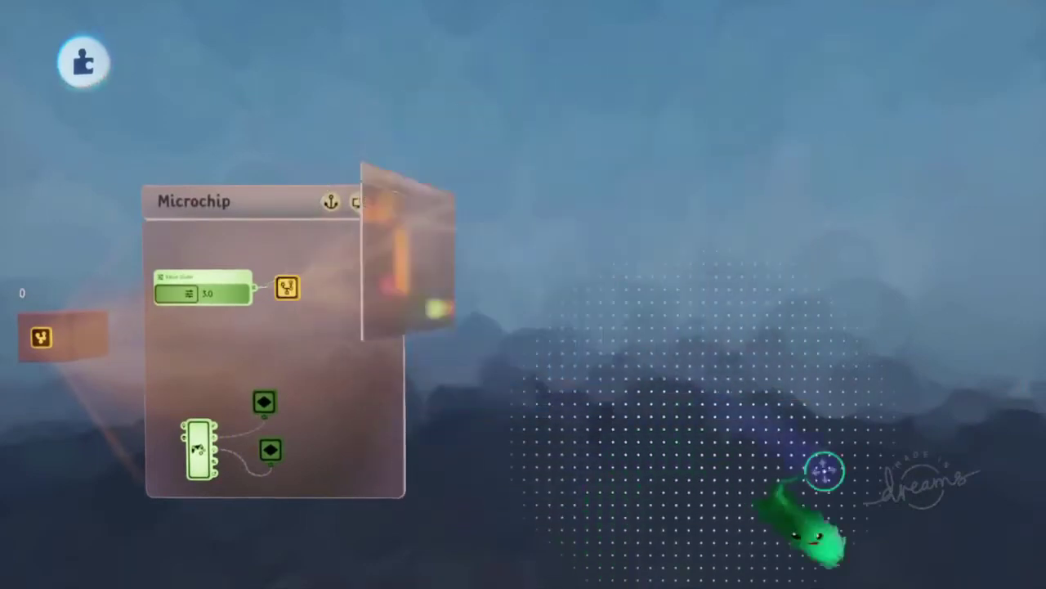
middle_drag(824, 471, 728, 409)
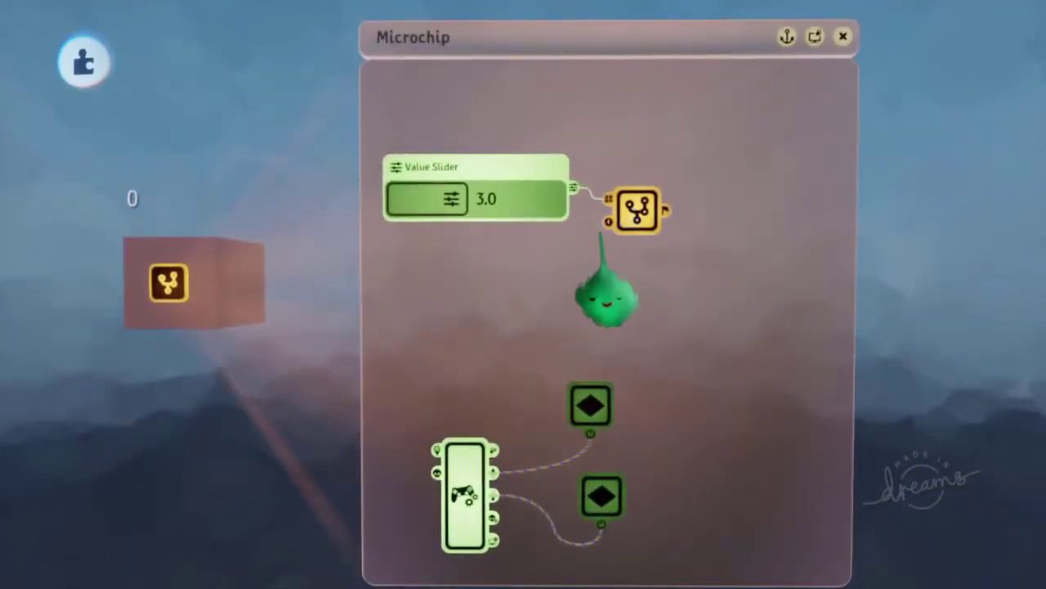
Step: Widen the outer microchip's canvas and stack four copies of the Value Slider and inner microchip pair along its output side
drag(883, 265, 1032, 286)
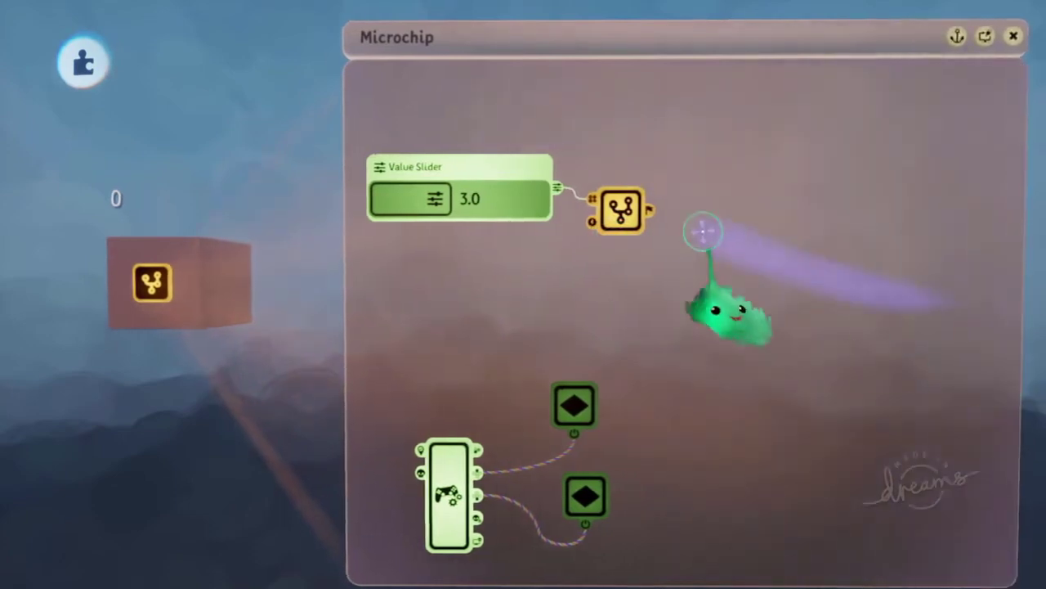
drag(514, 166, 835, 173)
middle_drag(1034, 327, 994, 333)
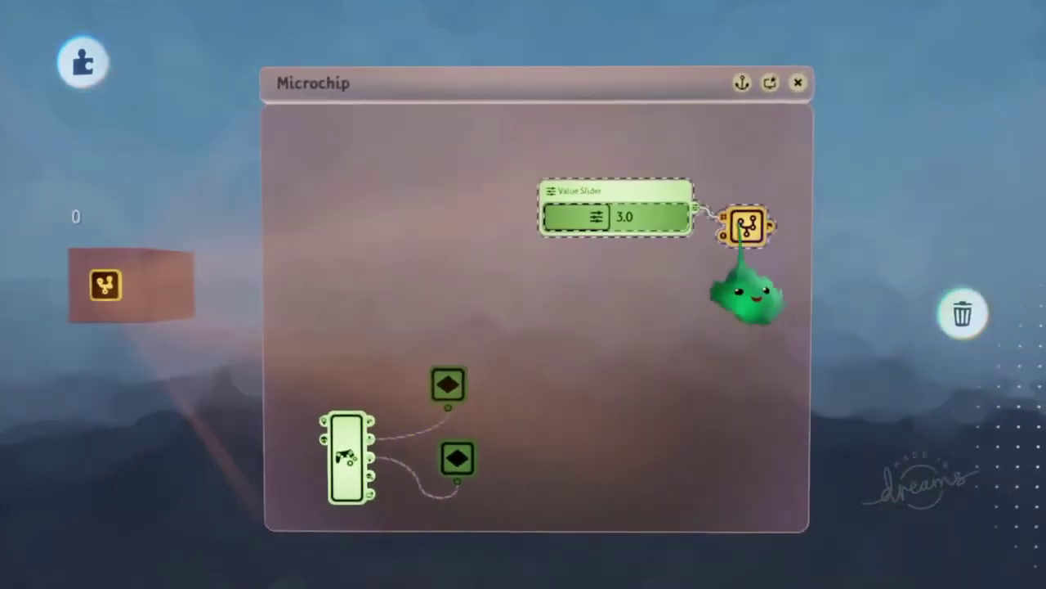
alt+drag(747, 230, 747, 313)
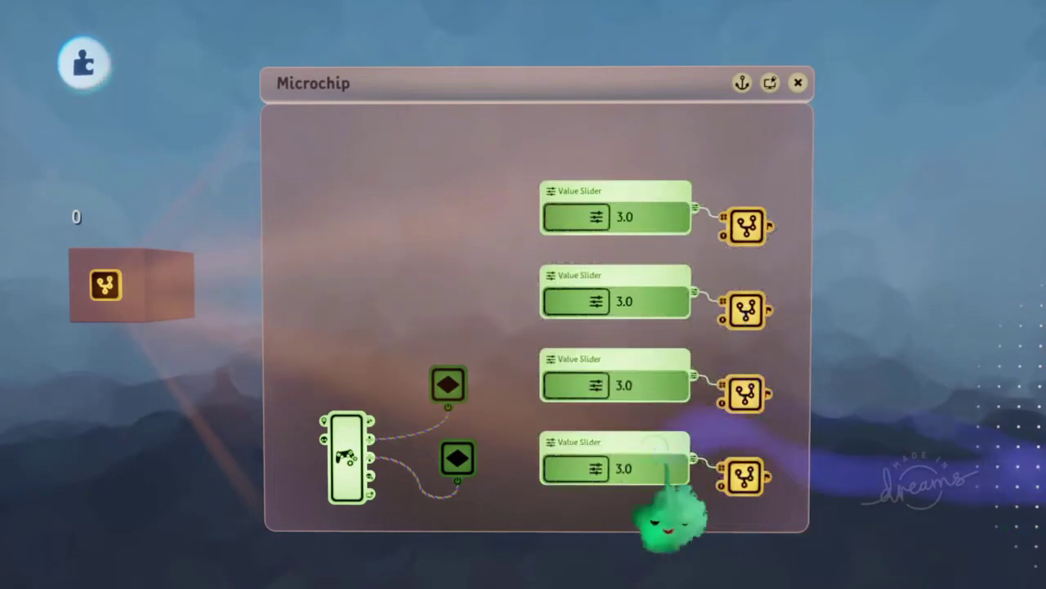
Step: Shift the Number Displayer of each copied microchip sideways so the four digits form an evenly spaced row above the block
click(743, 313)
middle_drag(897, 335, 572, 250)
middle_drag(685, 279, 517, 273)
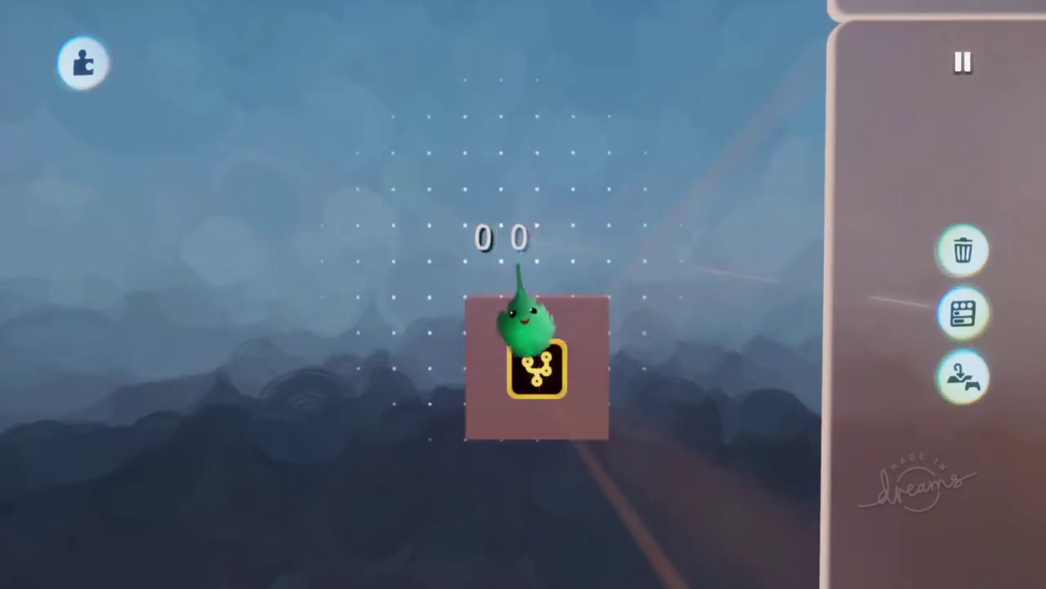
middle_drag(523, 281, 689, 392)
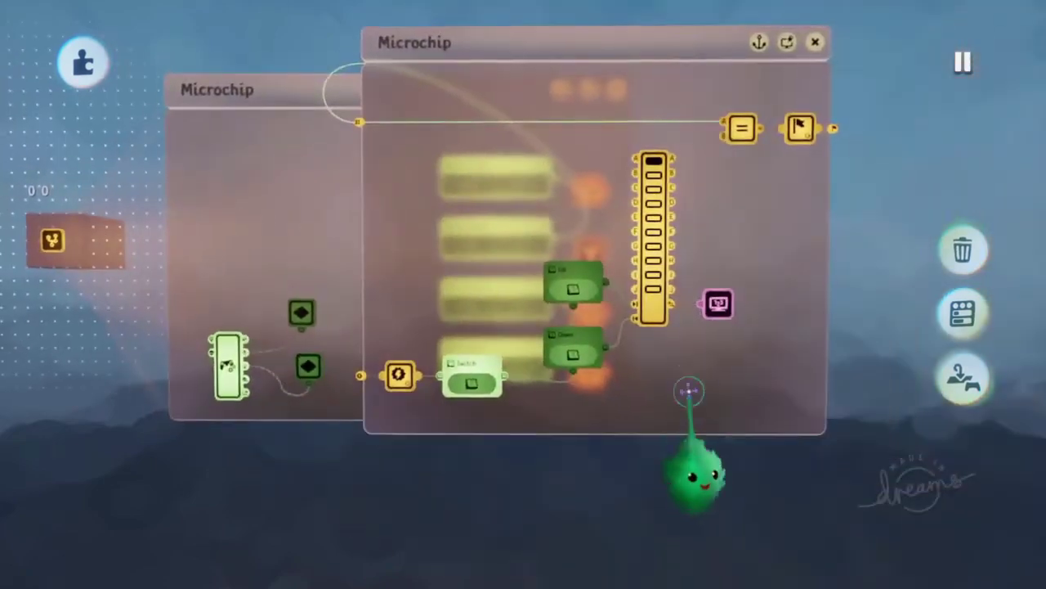
key(Escape)
click(587, 319)
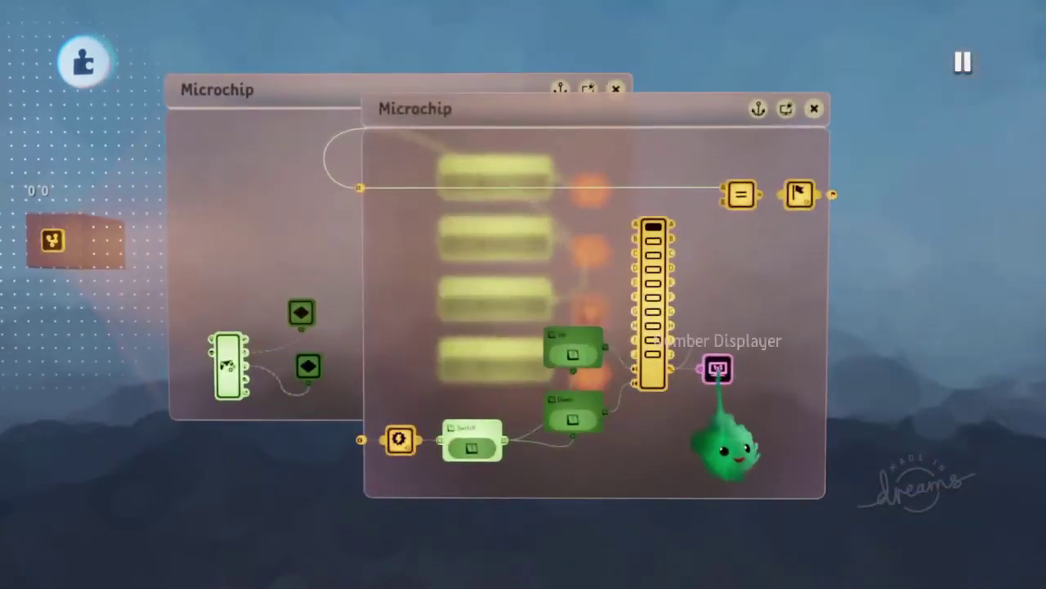
middle_drag(585, 343, 598, 292)
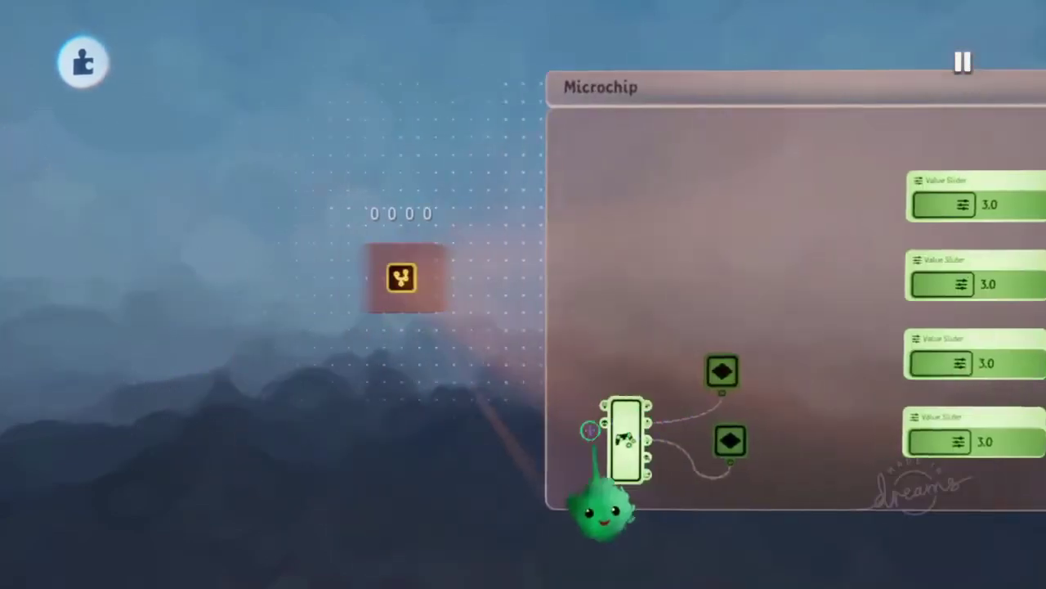
key(space)
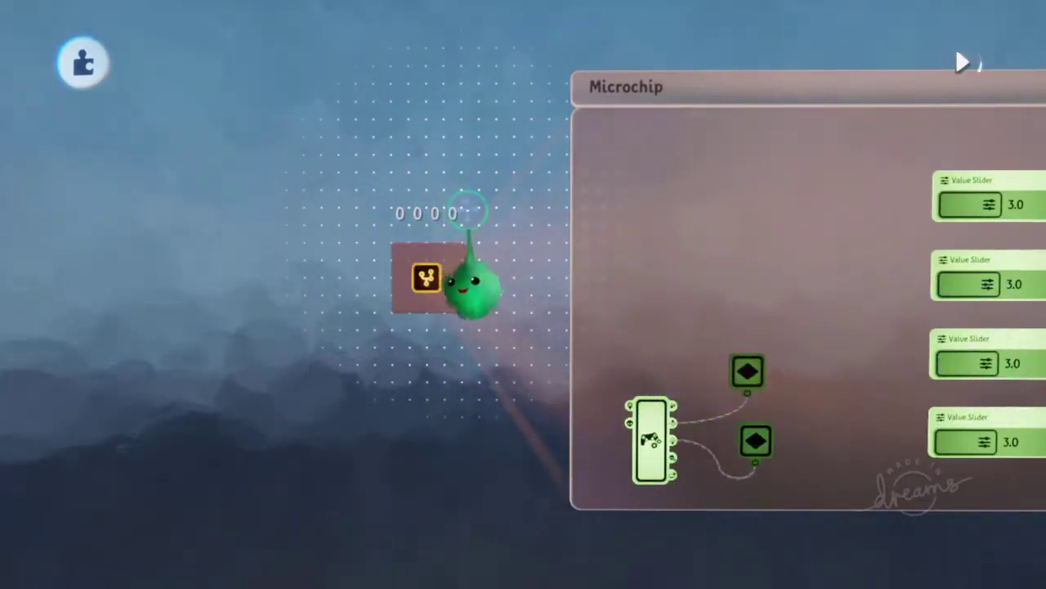
Step: Move the Controller Sensor and its two connected keyframes up in the outer microchip, and add a Selector gadget below them
middle_drag(798, 420, 605, 444)
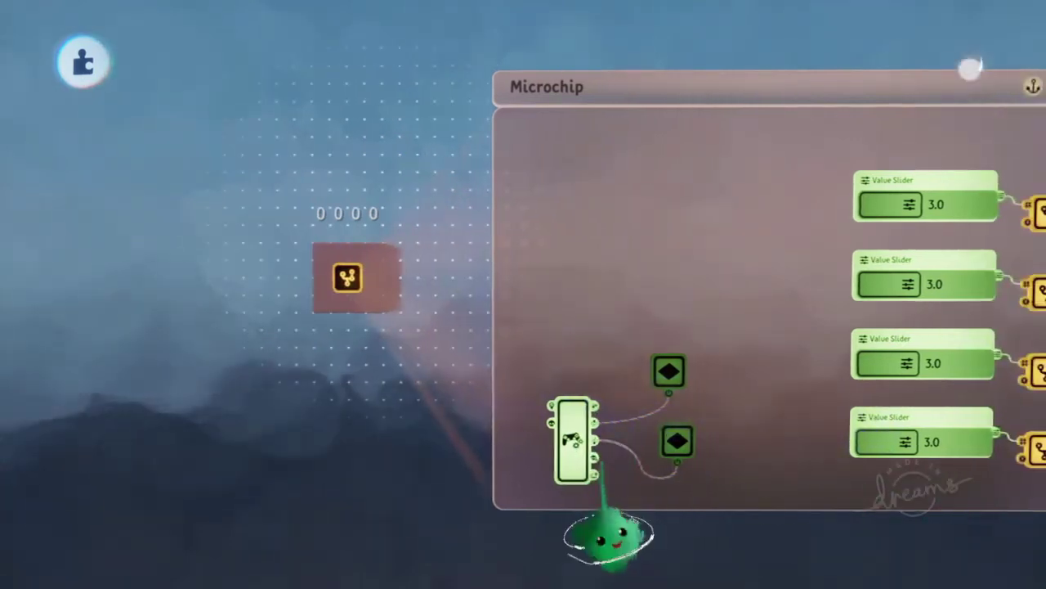
click(579, 442)
drag(574, 446, 574, 264)
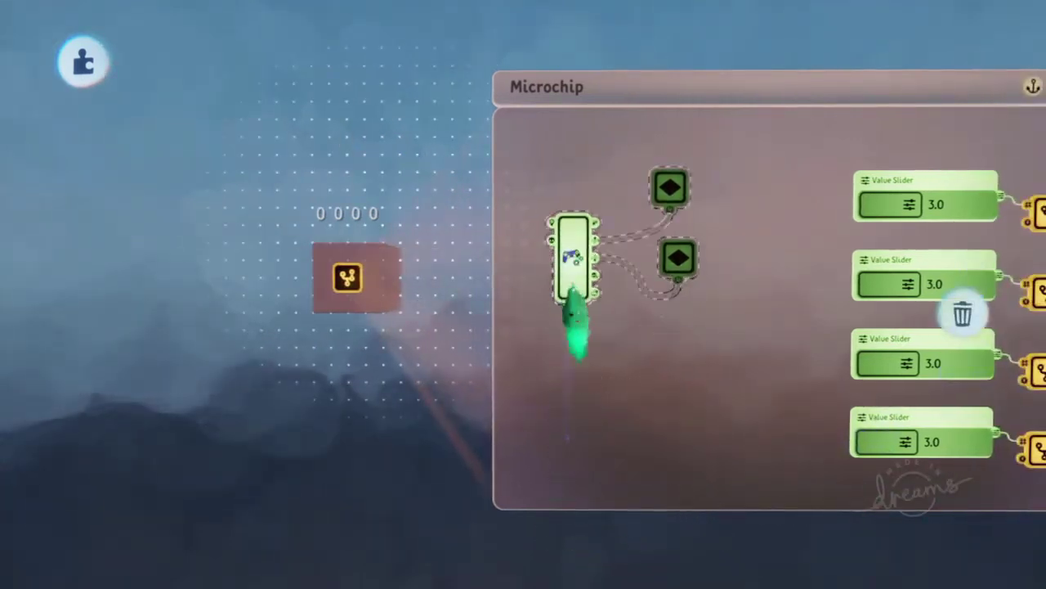
scroll(656, 146, left, 4)
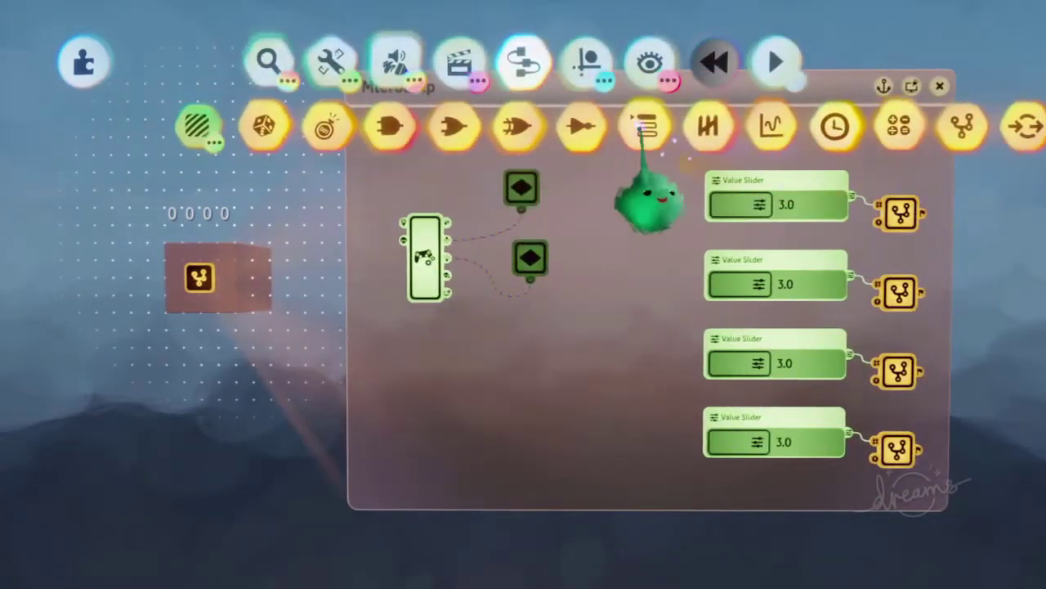
click(644, 127)
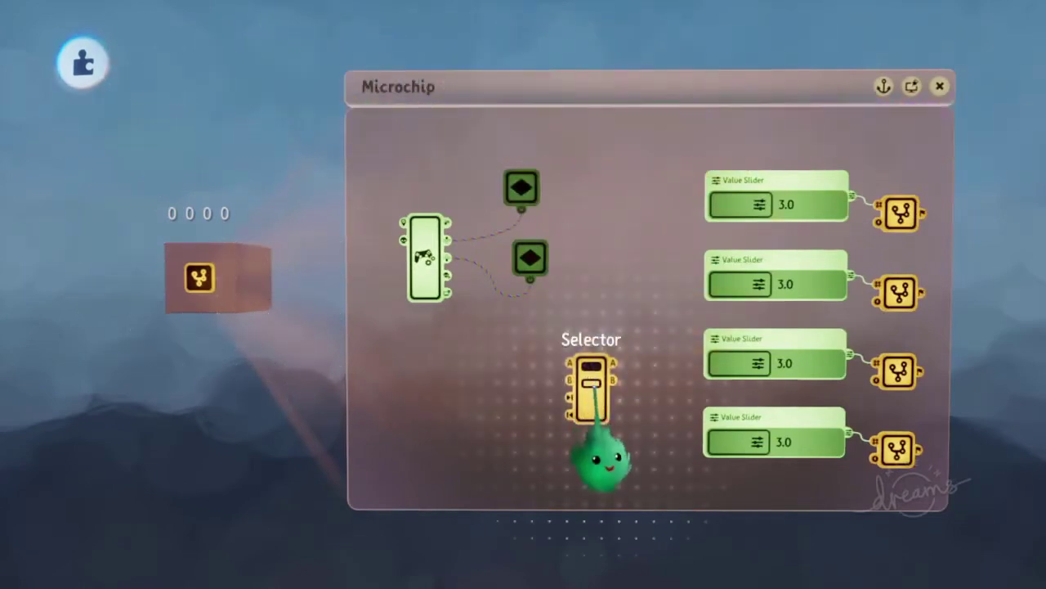
Step: Open the Selector's settings, set its number of ports to 4, and reposition its window to uncover the Value Sliders
drag(452, 329, 689, 317)
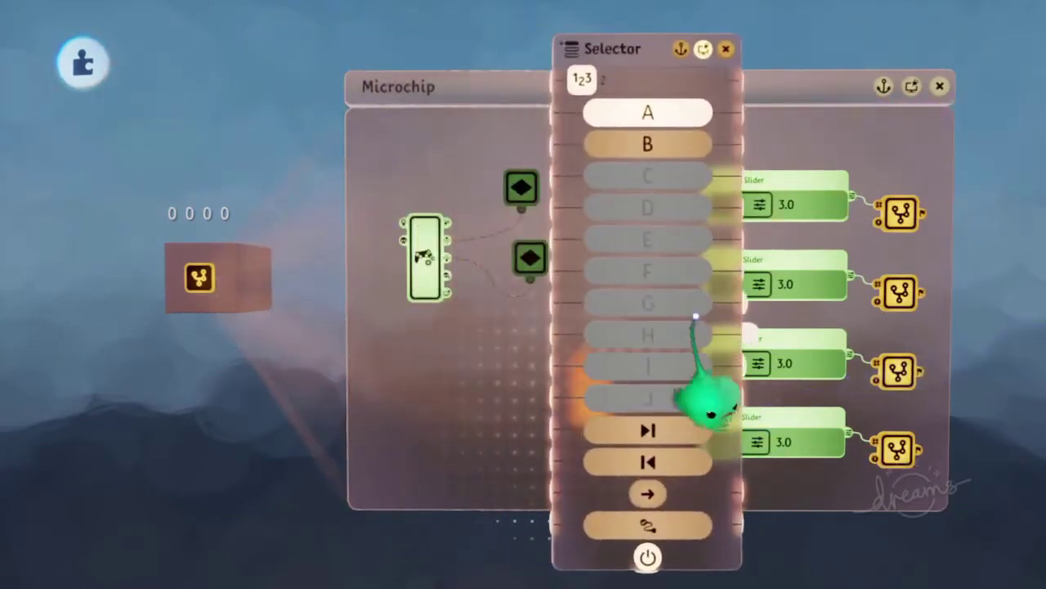
drag(602, 79, 617, 83)
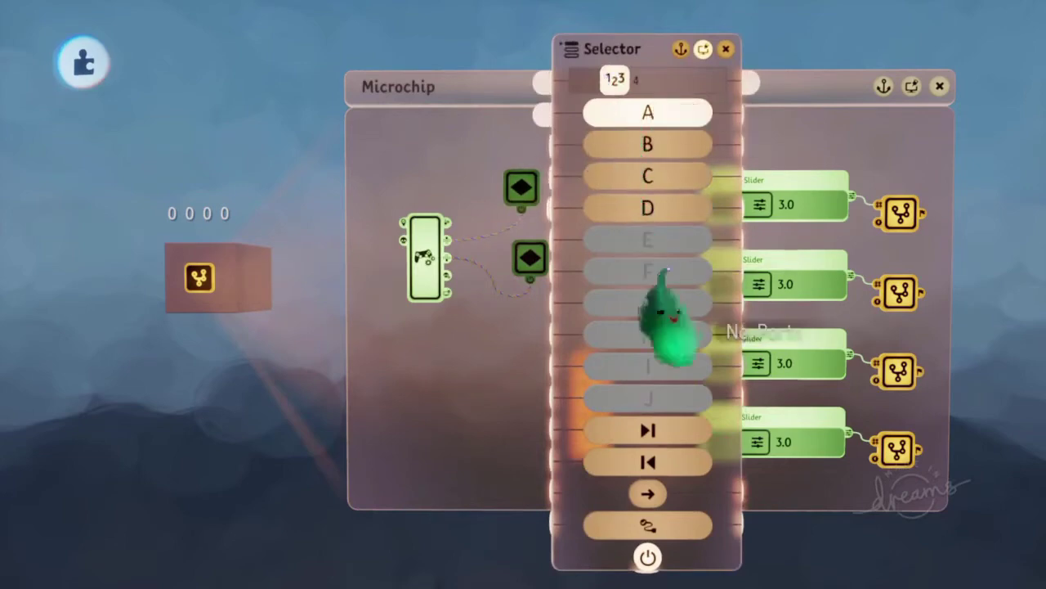
drag(674, 309, 603, 312)
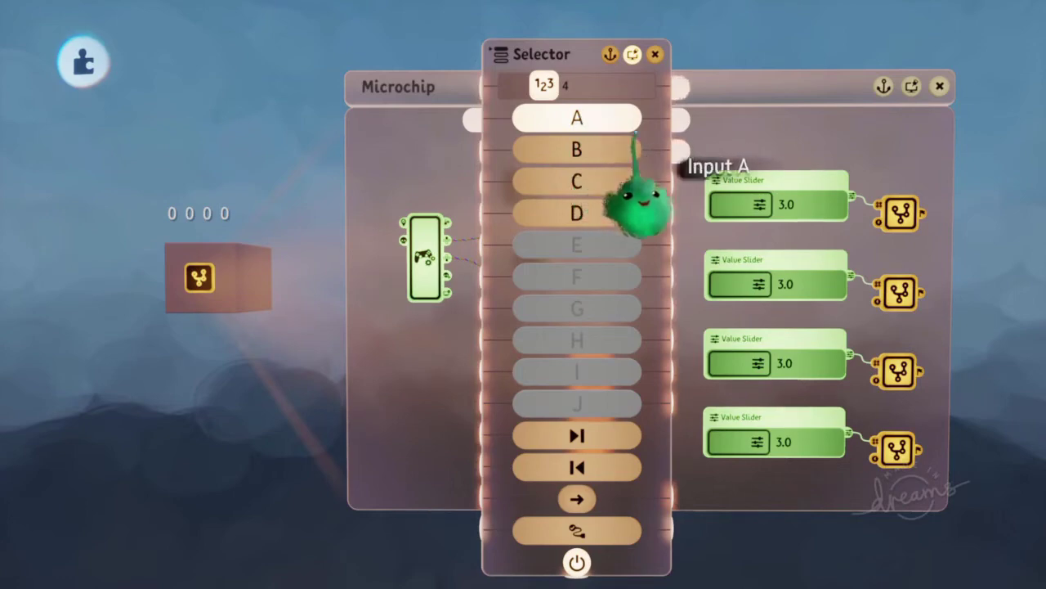
Step: Wire Selector outputs A, B, C and D to the Allow Edit inputs of the four digit microchips, in order from the top one down
drag(685, 131, 855, 366)
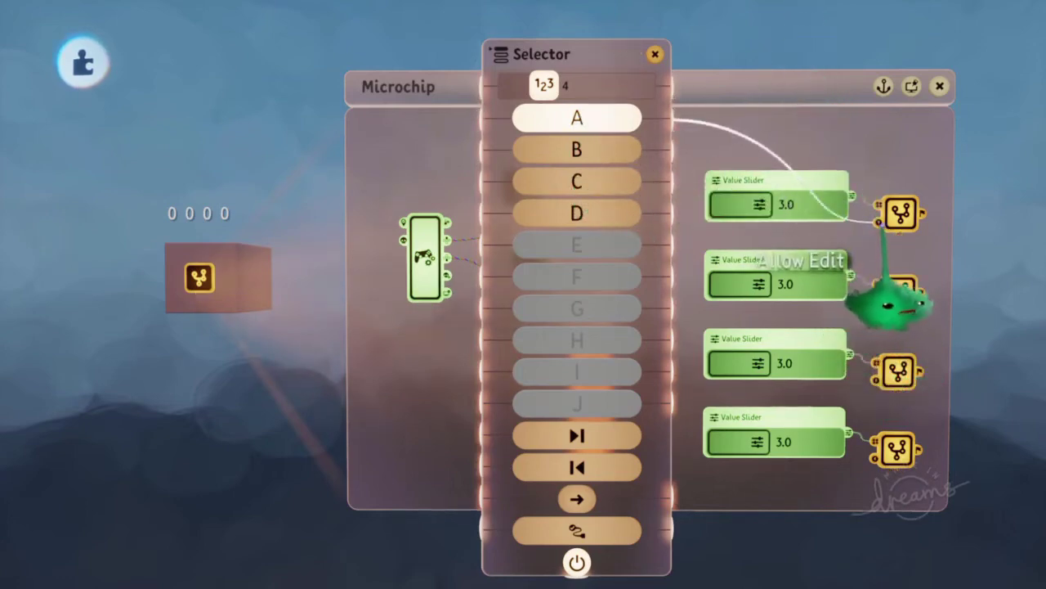
click(903, 204)
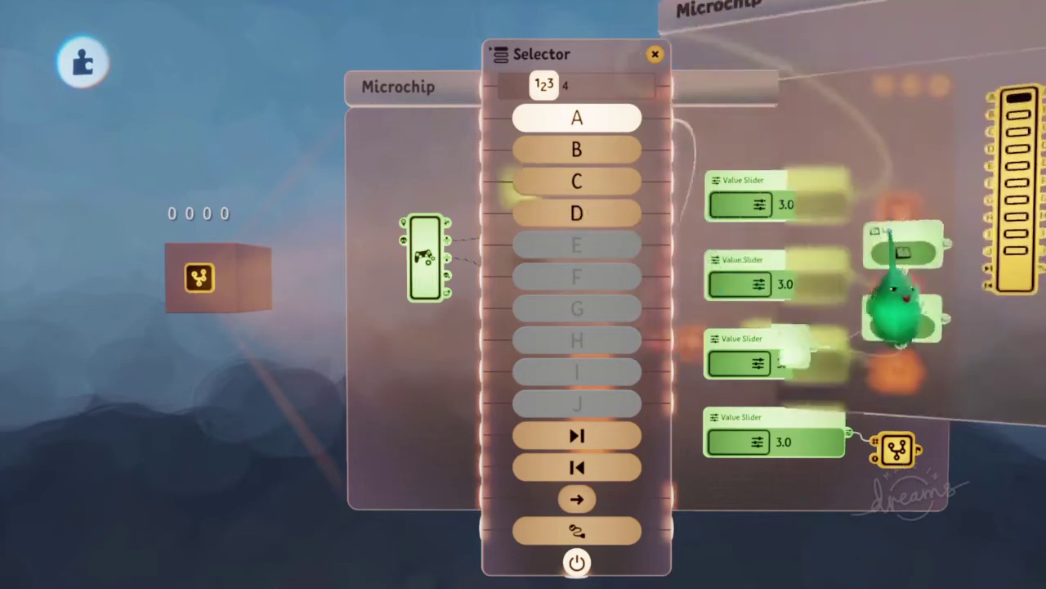
scroll(820, 357, down, 2)
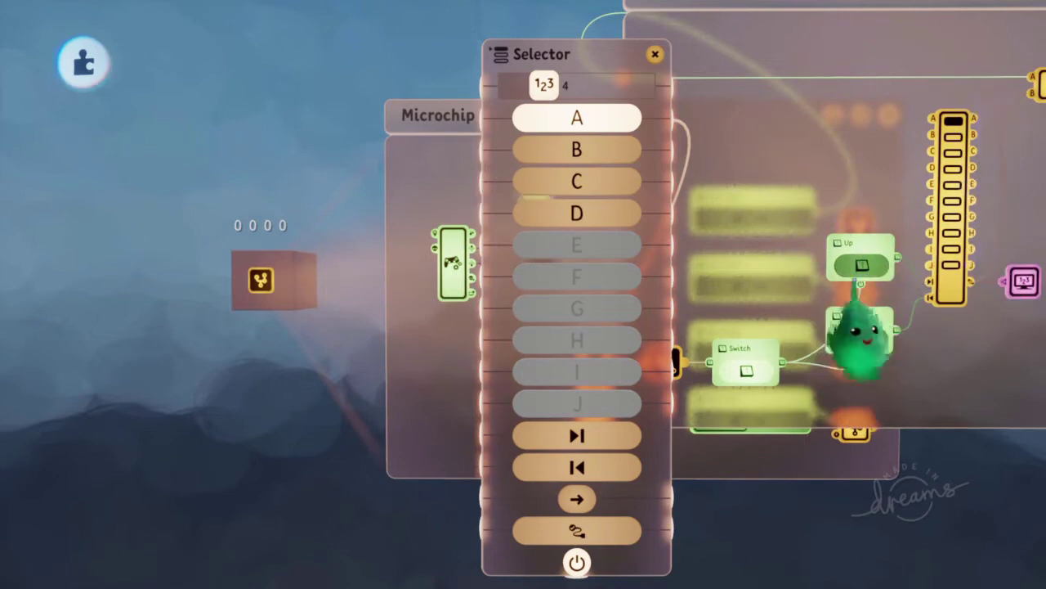
key(Escape)
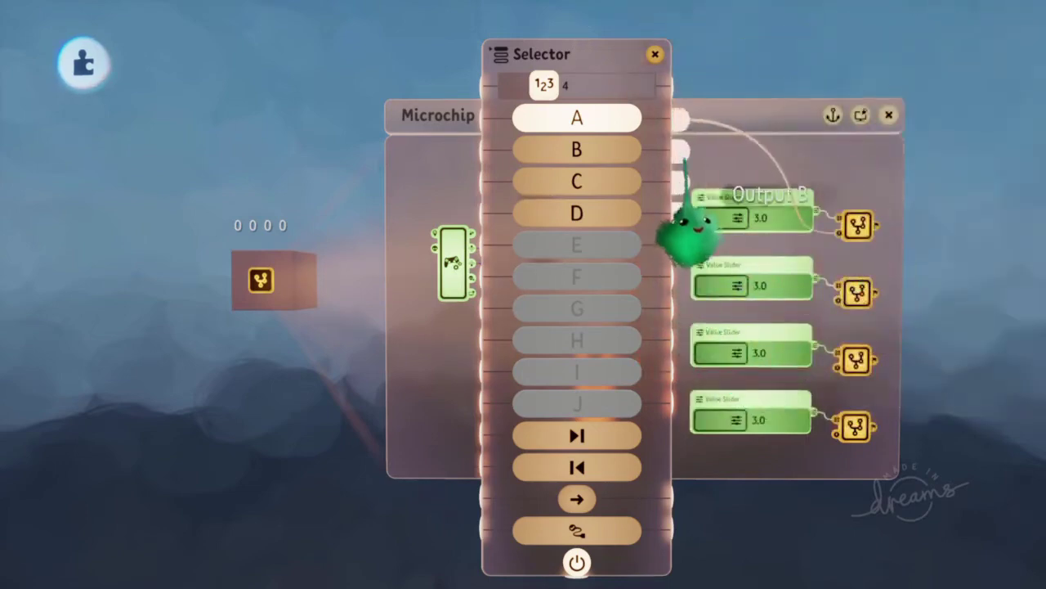
drag(685, 158, 827, 289)
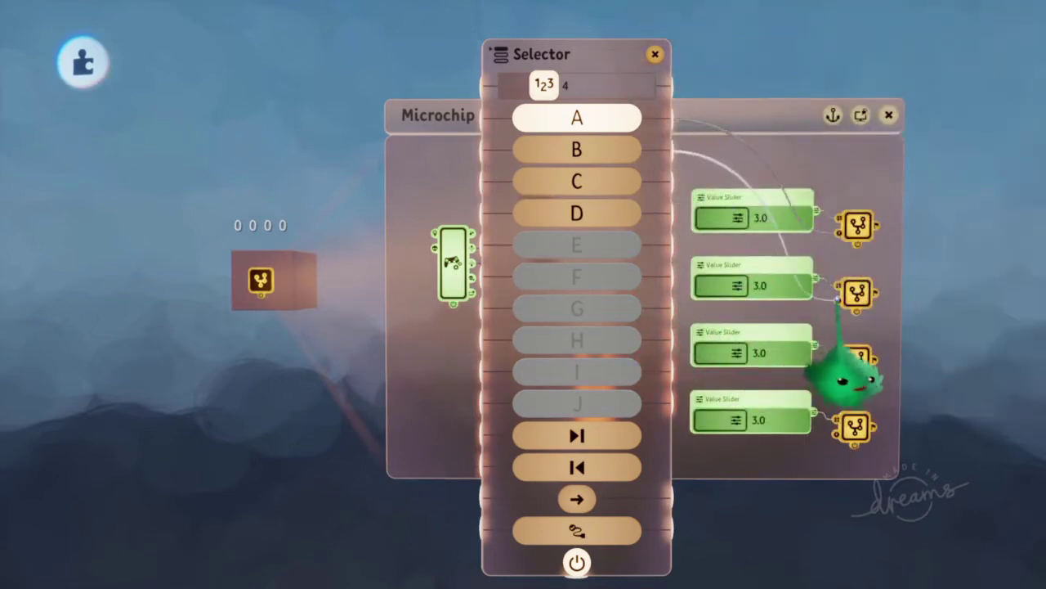
drag(681, 183, 775, 310)
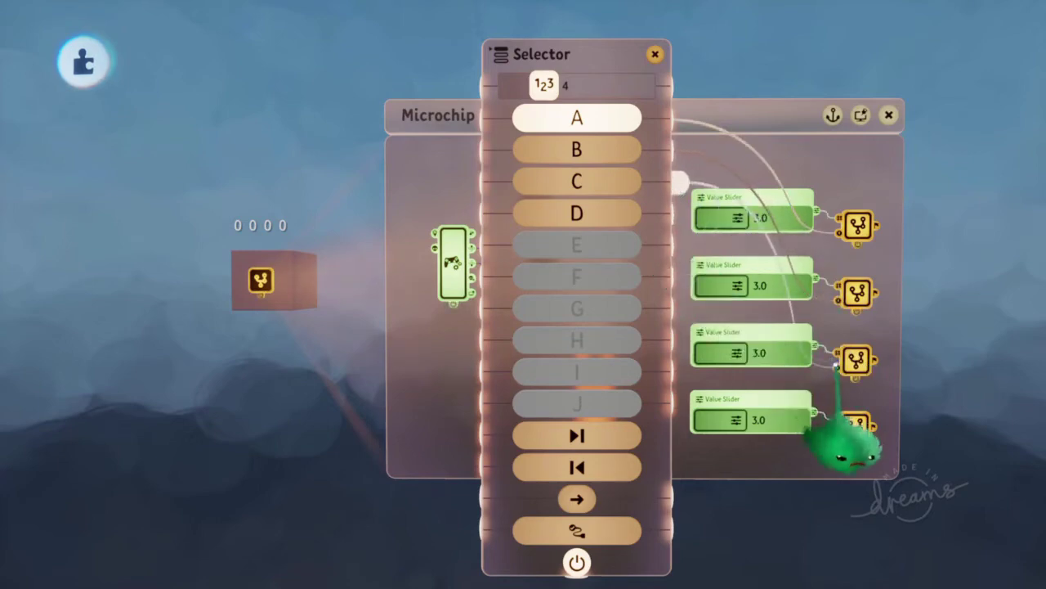
drag(681, 214, 822, 417)
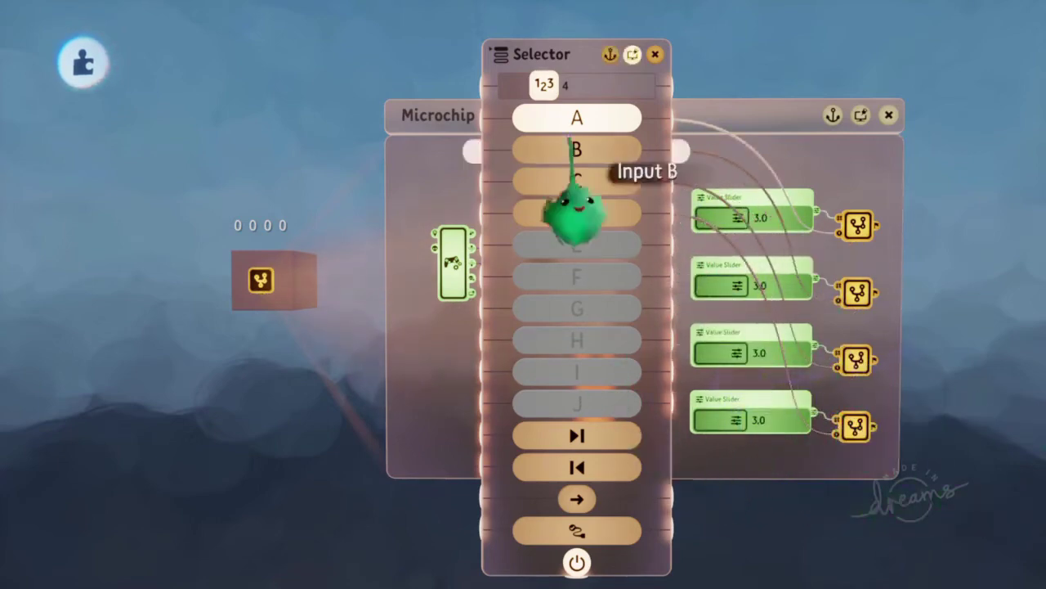
Step: Wire the Controller Sensor's directional Right Button output to the Selector's next-port input and its Left Button output to the previous-port input
drag(564, 351, 723, 384)
drag(716, 311, 811, 321)
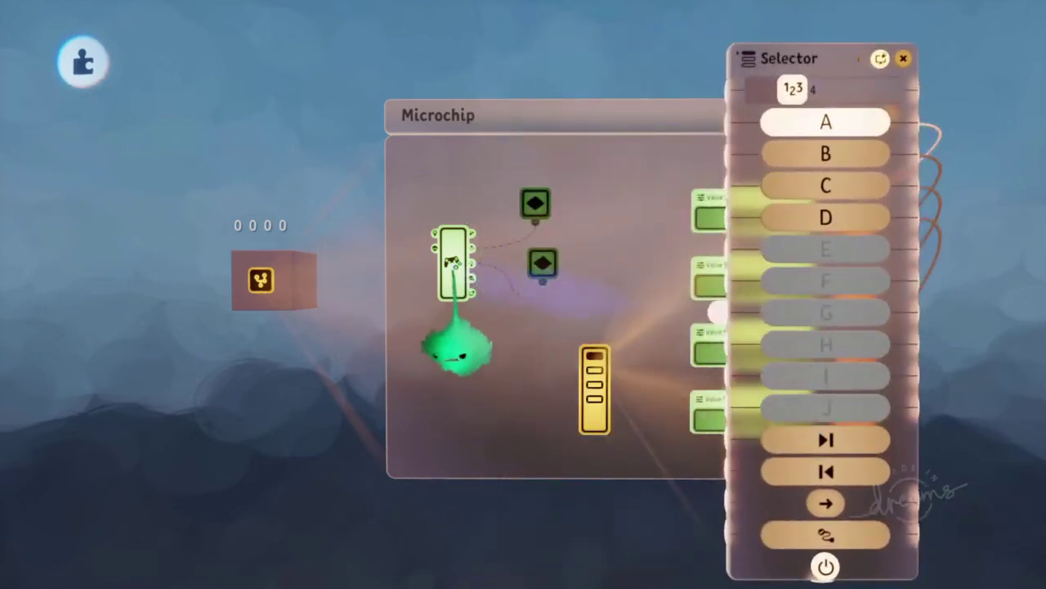
click(453, 282)
drag(556, 434, 471, 442)
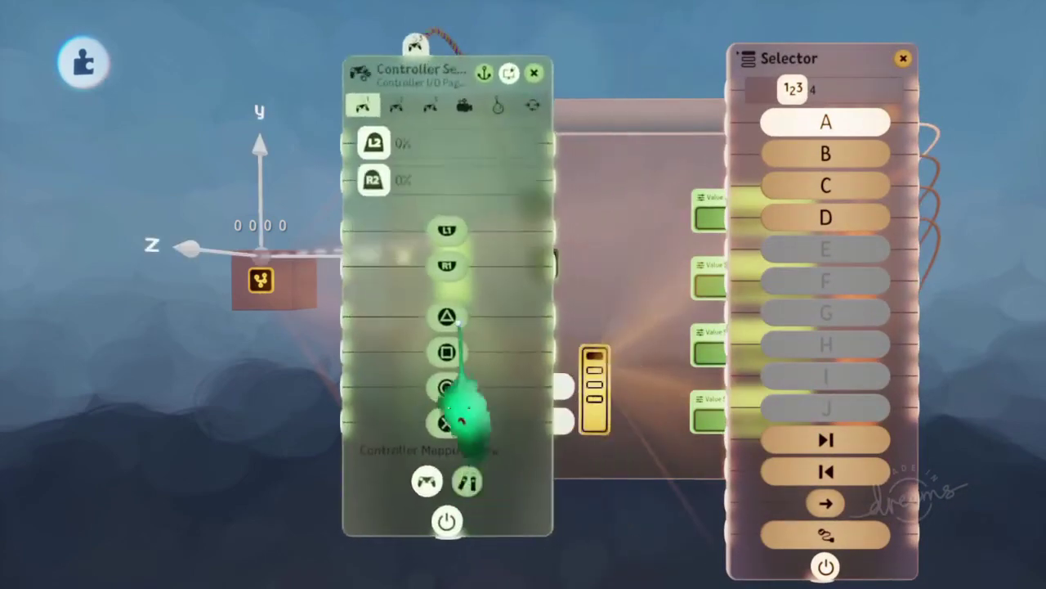
click(430, 105)
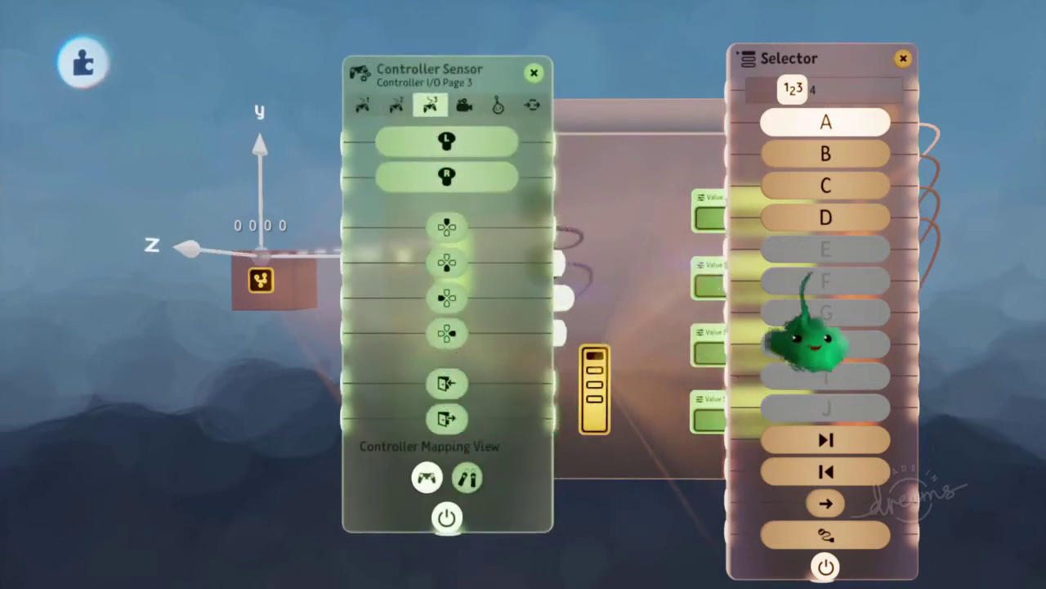
drag(809, 344, 1004, 350)
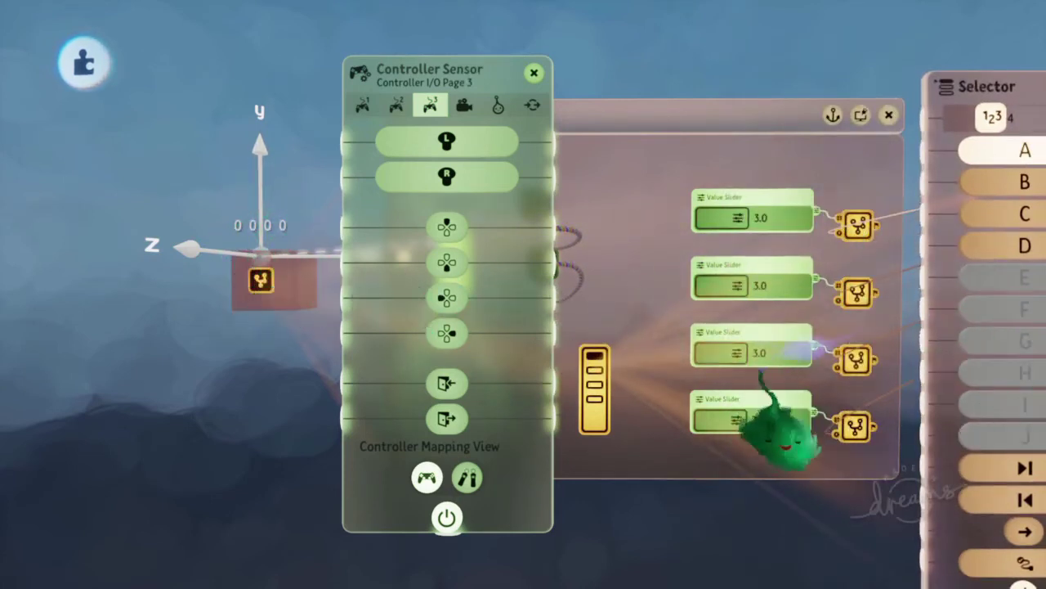
drag(965, 325, 910, 288)
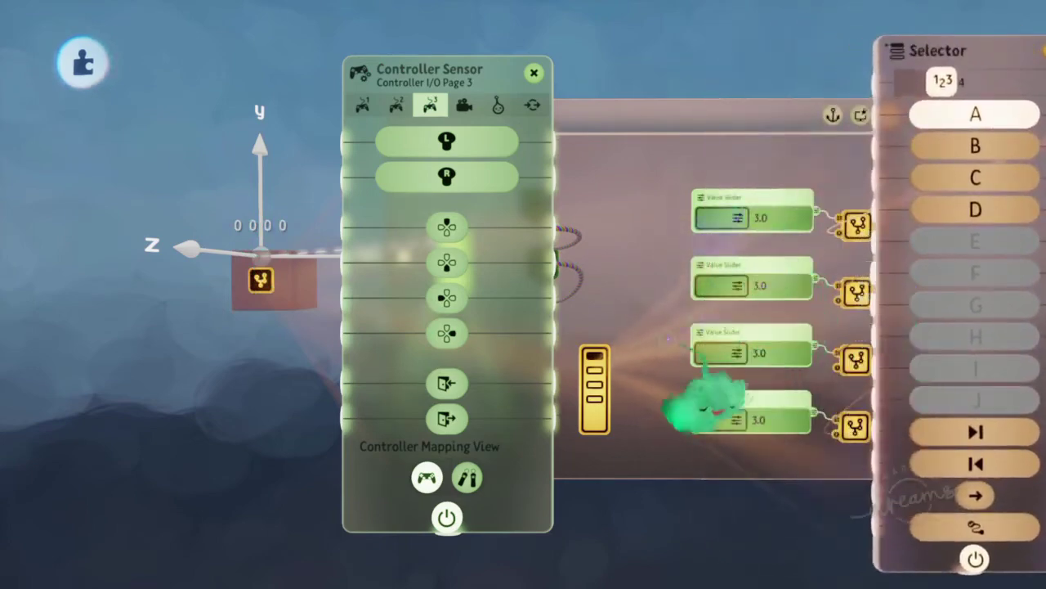
drag(572, 404, 867, 430)
drag(967, 207, 865, 219)
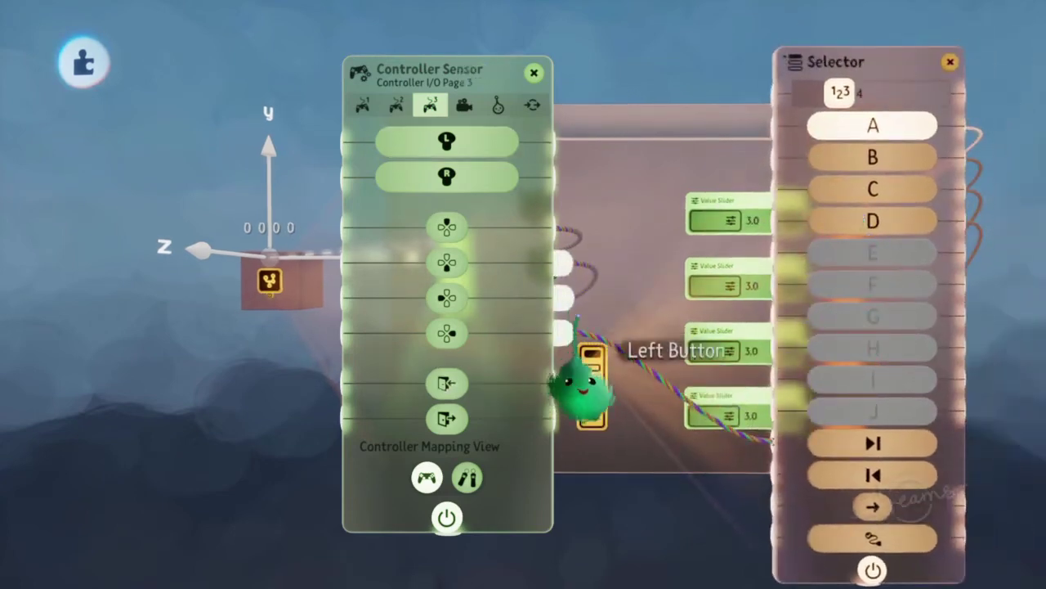
drag(563, 298, 766, 472)
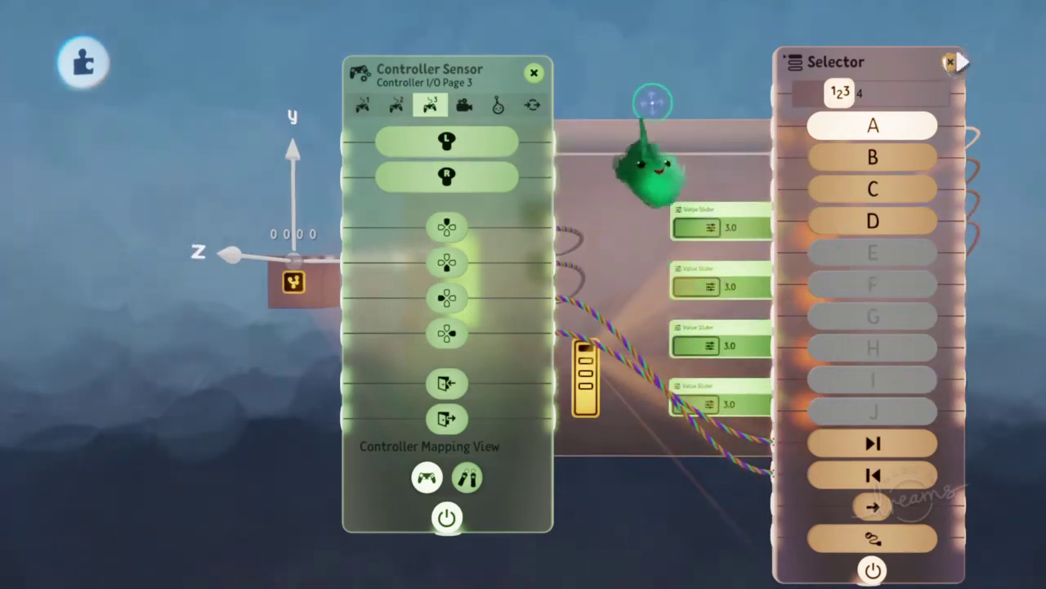
Step: Test cycling the Selector through ports A to D with the controller's left and right directional buttons, and close both gadget windows
key(Left)
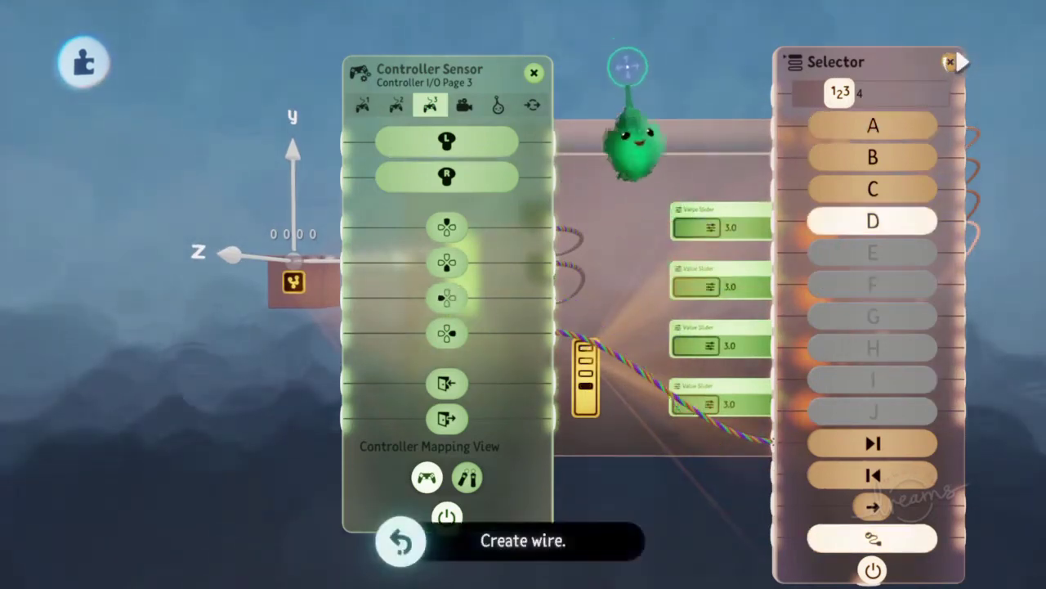
key(Right)
key(Left)
key(Right)
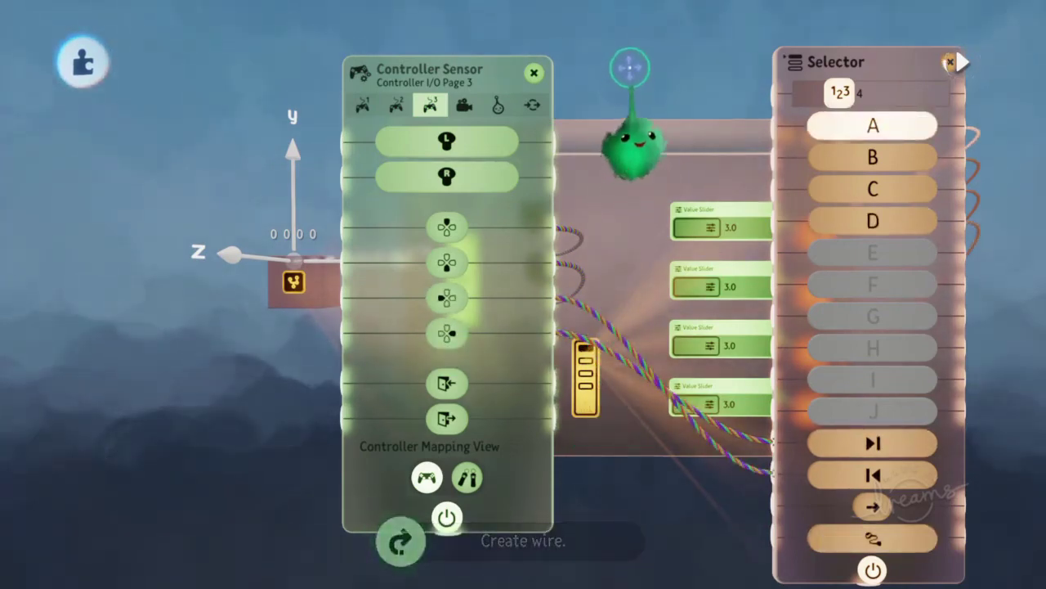
key(Left)
key(Right)
key(Left)
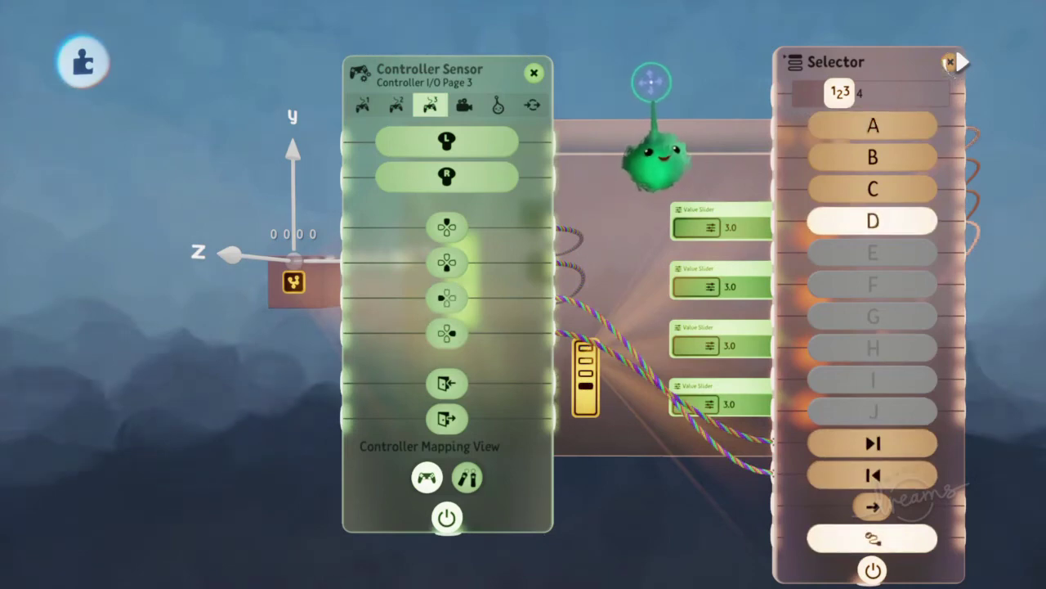
key(Right)
key(Left)
key(Right)
key(Left)
key(Left)
key(Left)
key(Left)
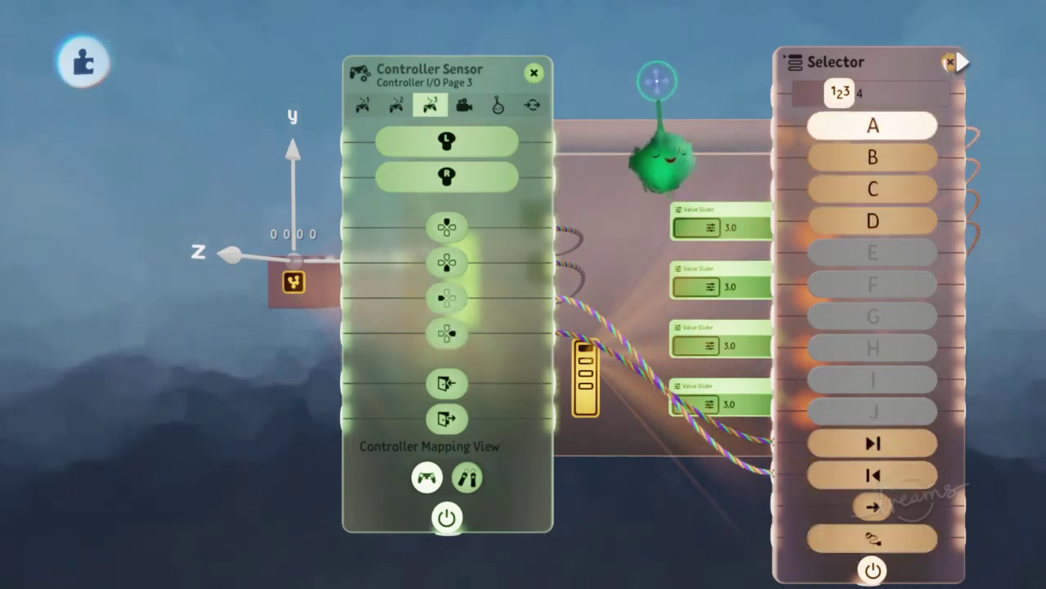
key(Right)
key(Right)
key(Left)
key(Left)
key(Right)
key(Right)
key(Right)
key(Left)
key(Left)
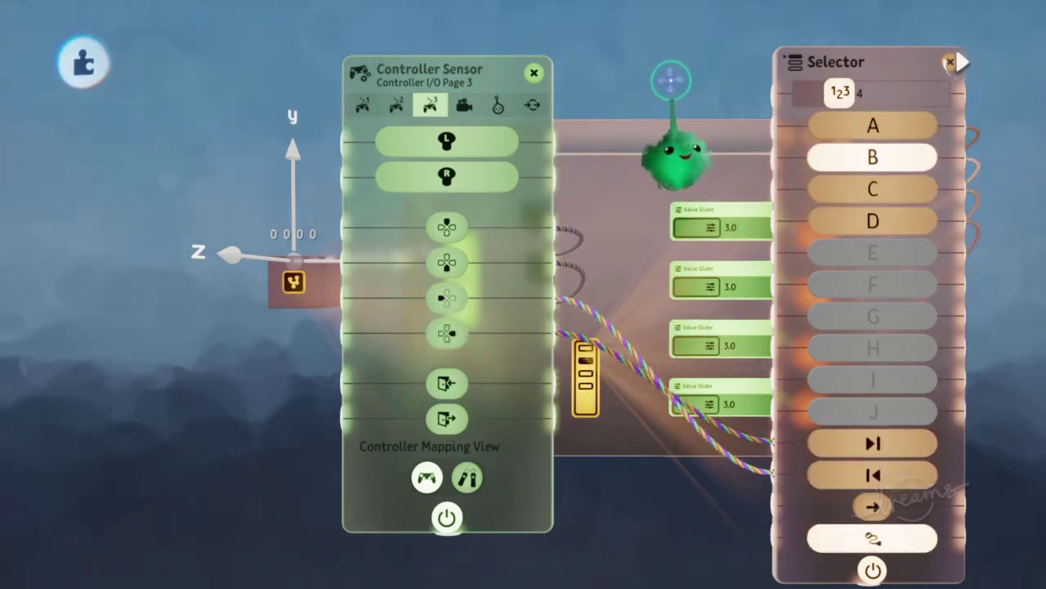
key(Right)
key(Right)
key(Left)
key(Left)
key(Escape)
key(Escape)
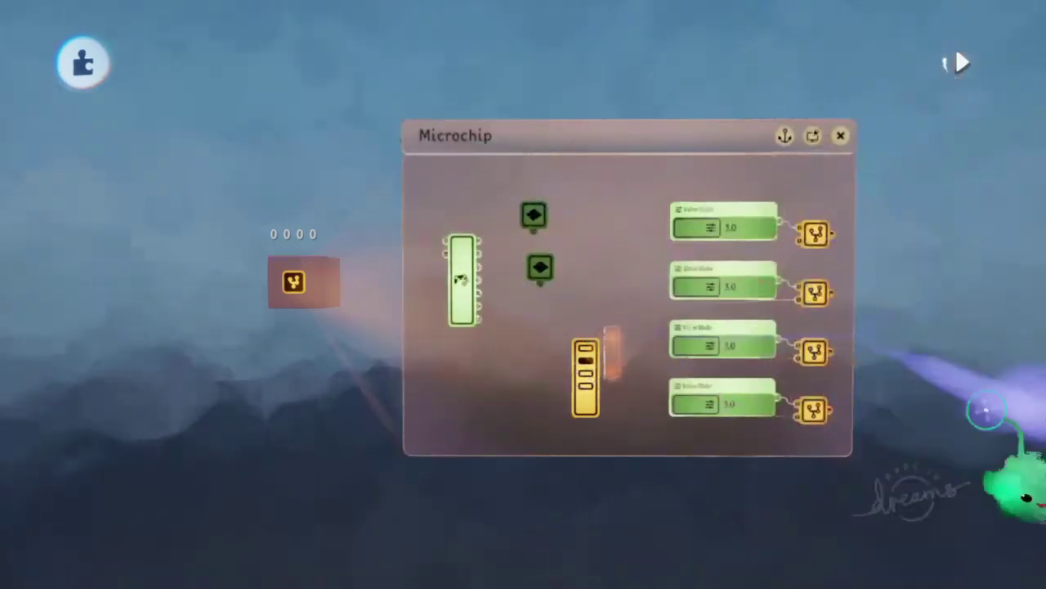
Step: Turn on Show Border in the Number Displayer of the first digit microchip and use the Switch's On/Off Output to control it
click(679, 217)
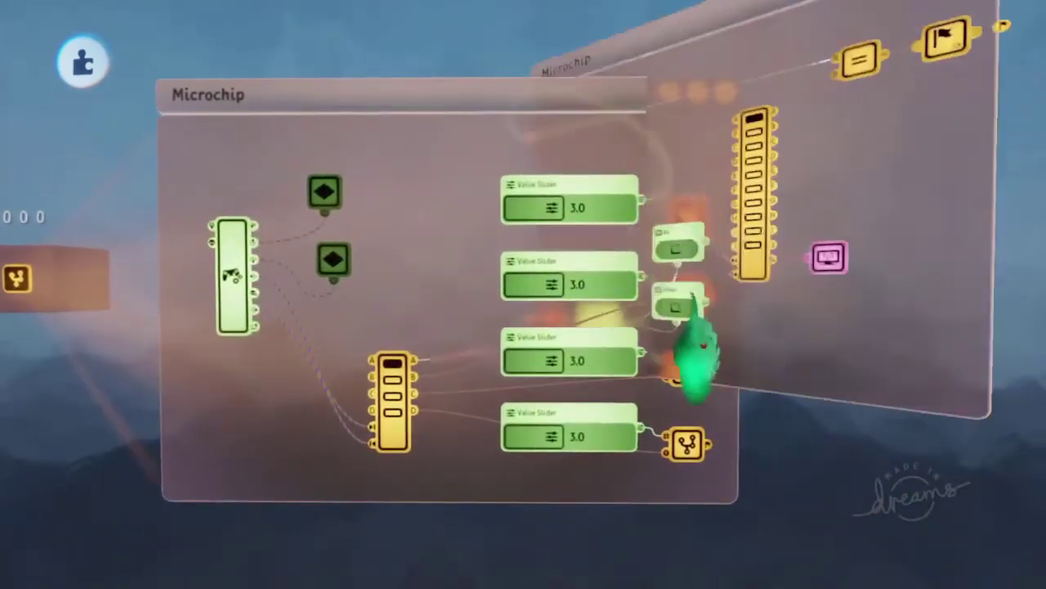
drag(754, 405, 836, 393)
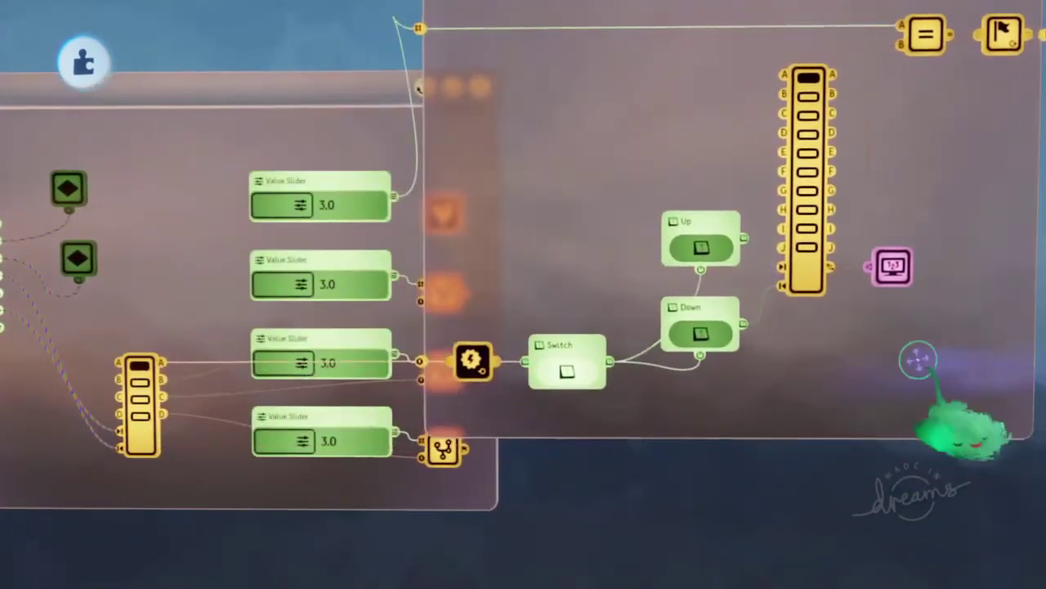
scroll(672, 425, down, 1)
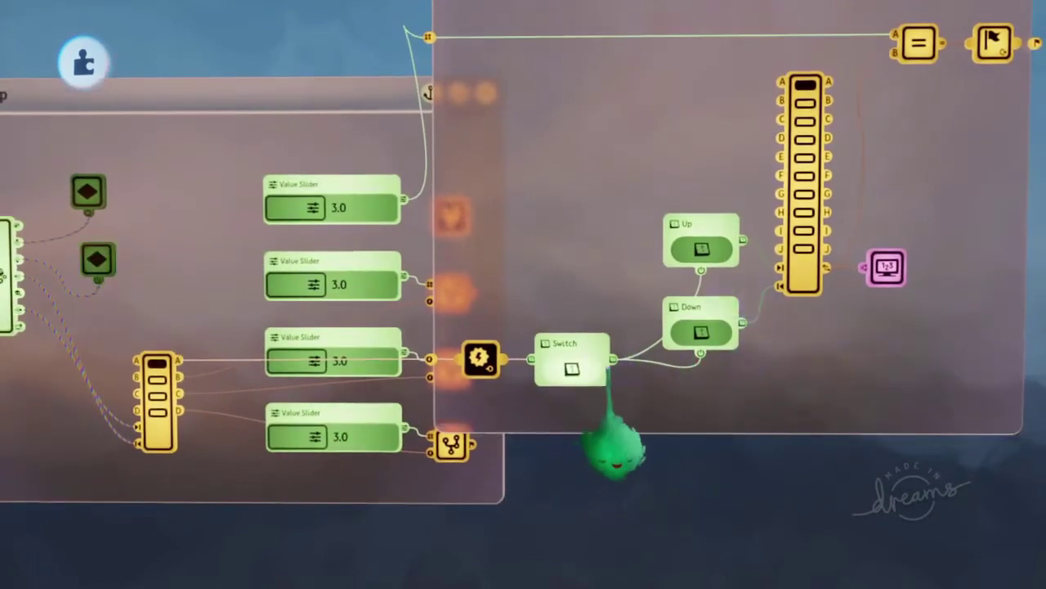
click(884, 269)
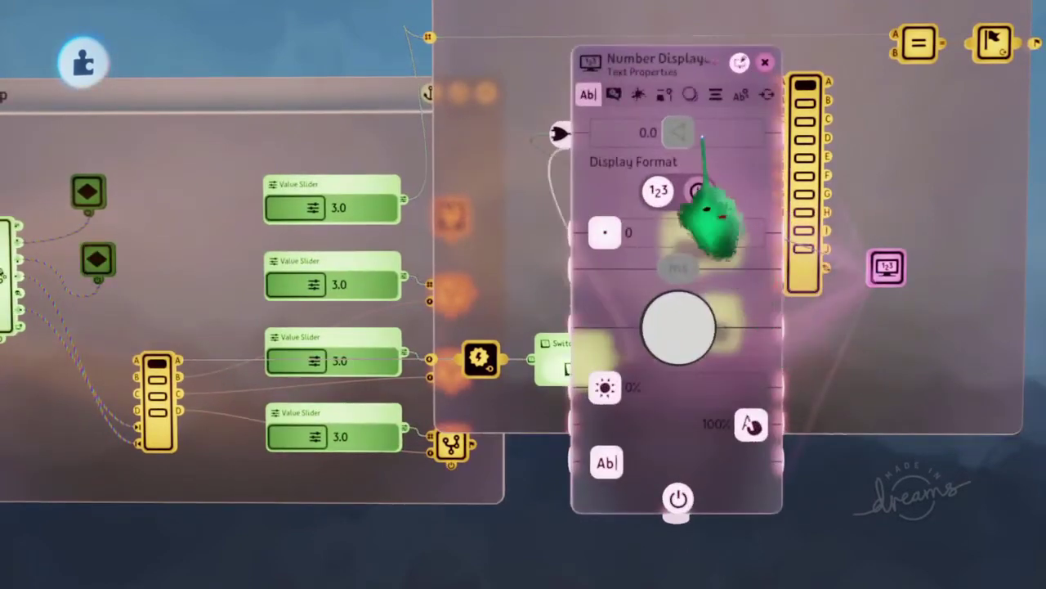
click(689, 94)
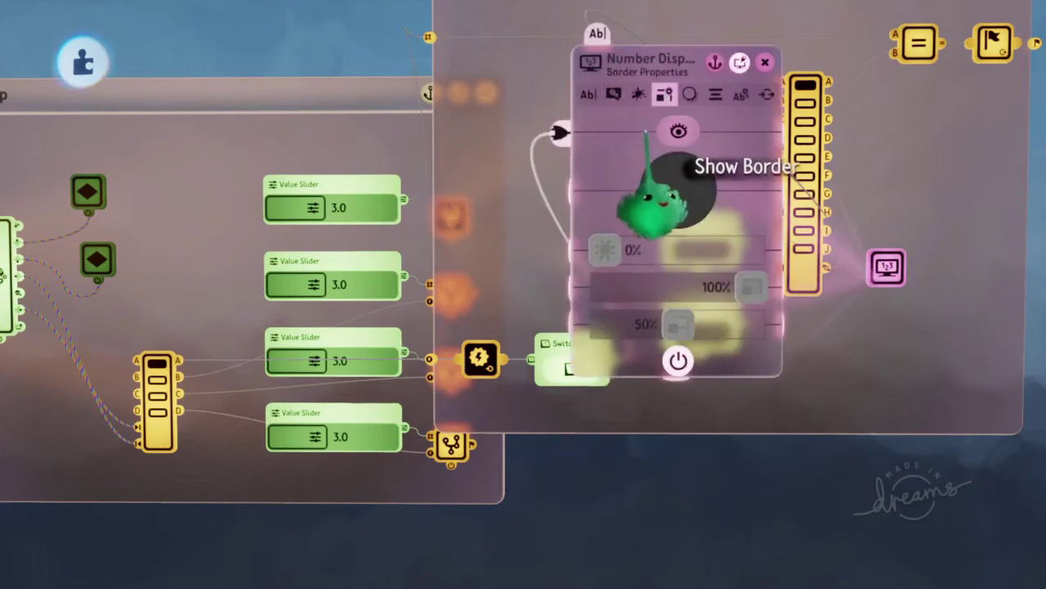
click(667, 131)
scroll(643, 262, left, 5)
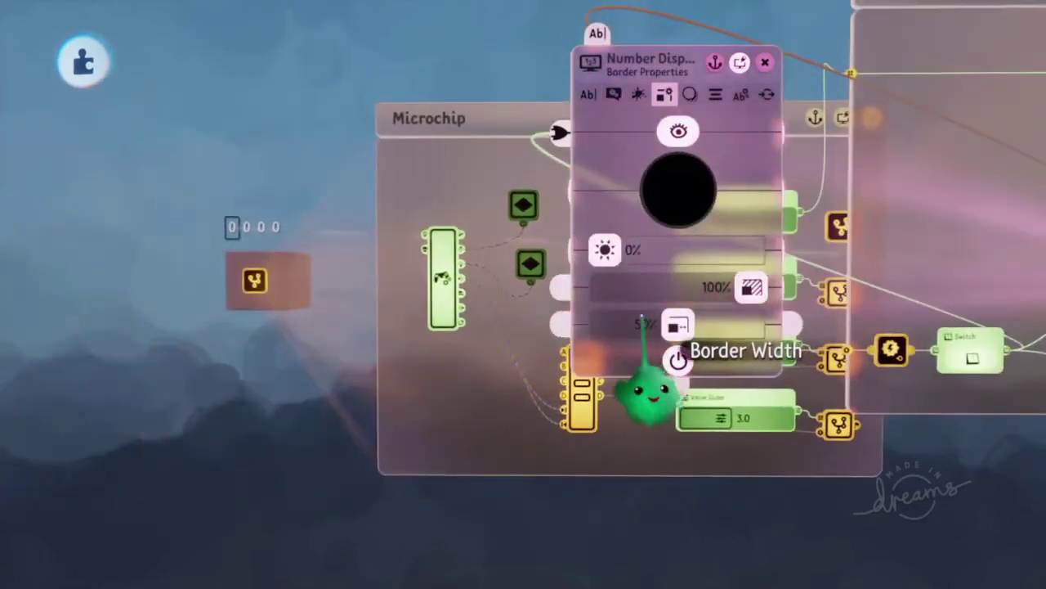
scroll(605, 310, left, 3)
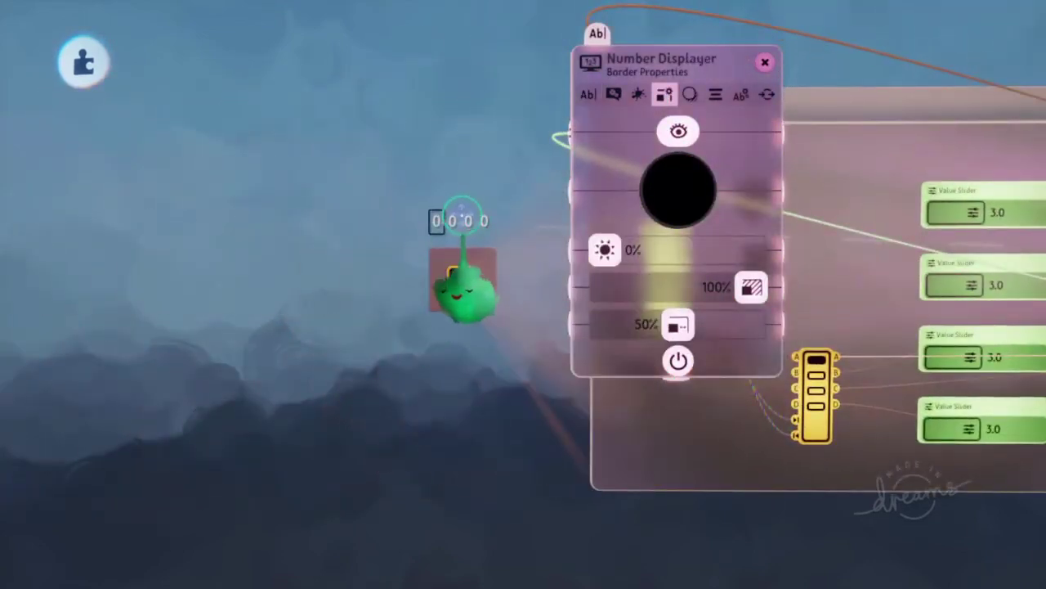
scroll(739, 401, right, 8)
key(Escape)
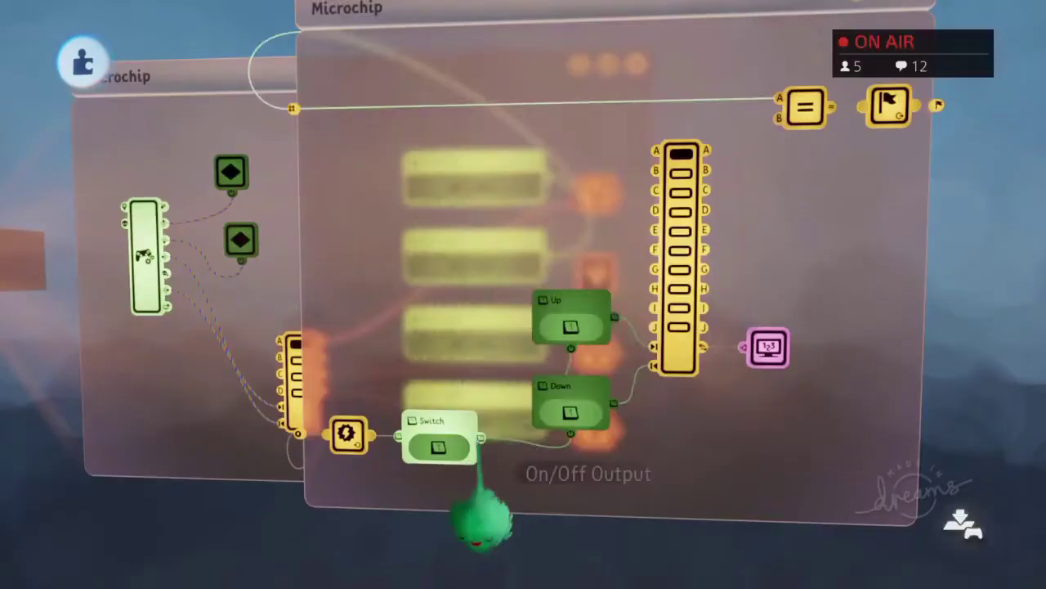
drag(476, 435, 630, 393)
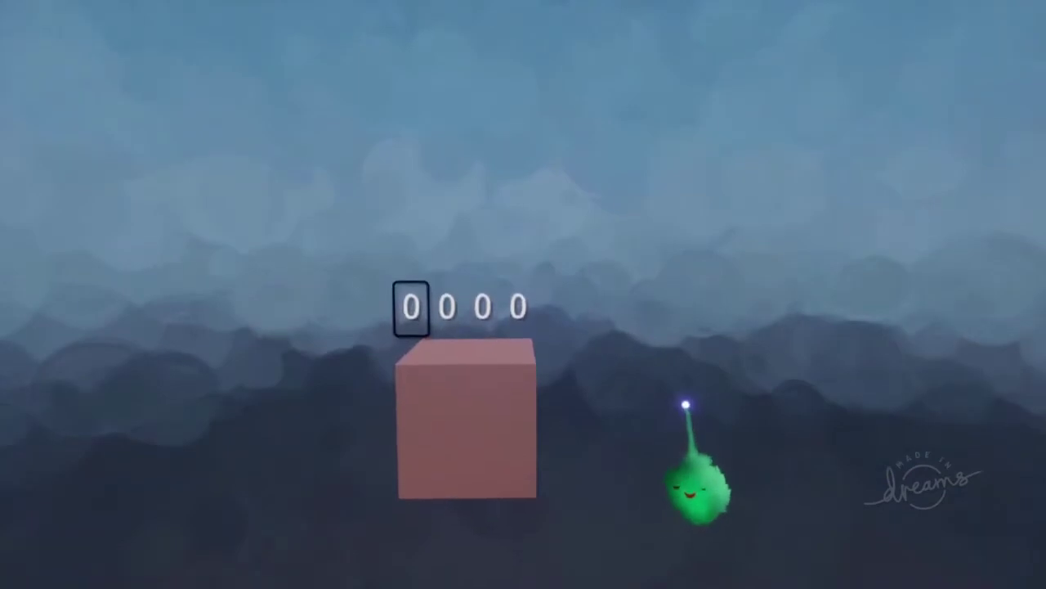
Step: Test the lock in play mode by moving between digits and changing their values, and open the pause menu
key(Left)
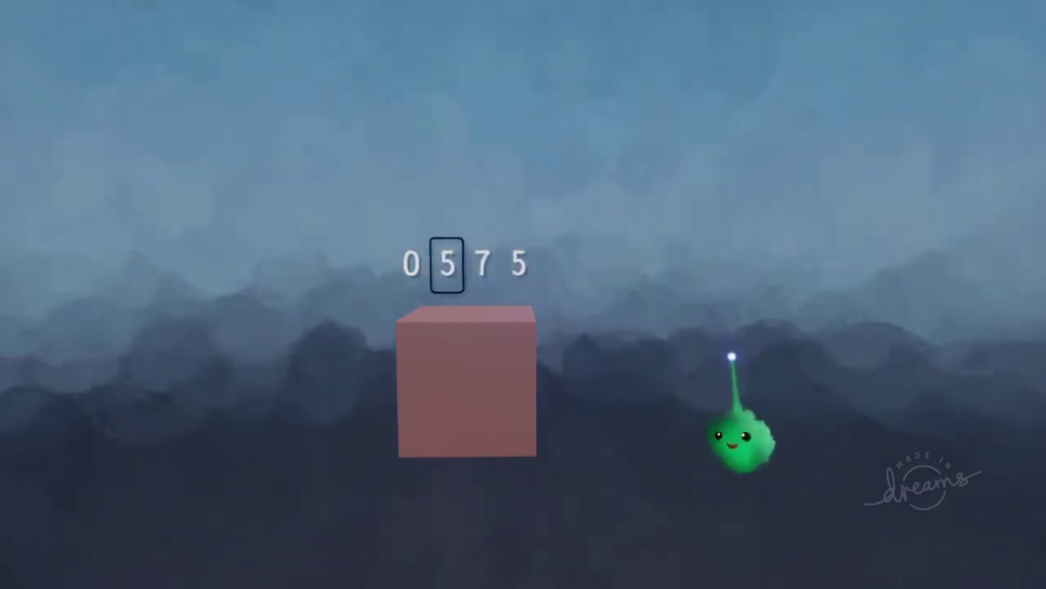
key(Up)
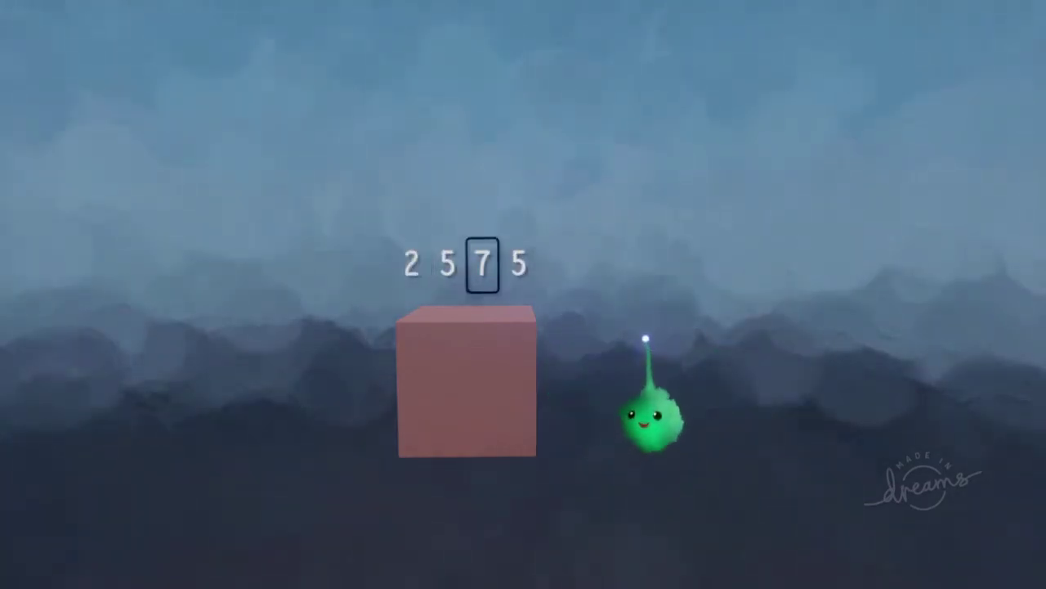
key(Escape)
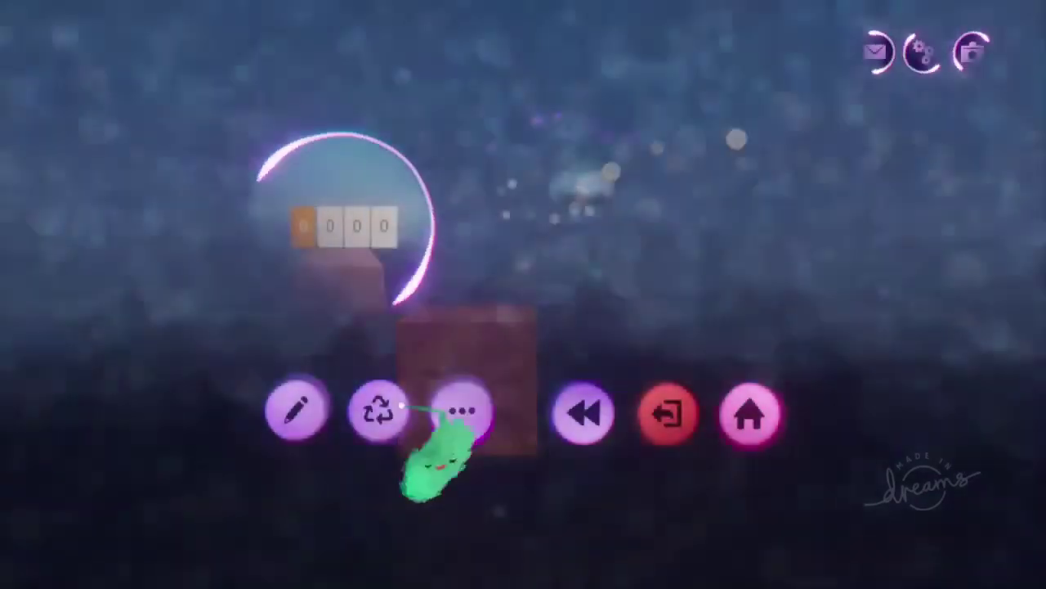
Step: Return to edit mode and widen the canvas of the main microchip beside the digit microchips
click(294, 412)
middle_drag(1003, 447, 689, 448)
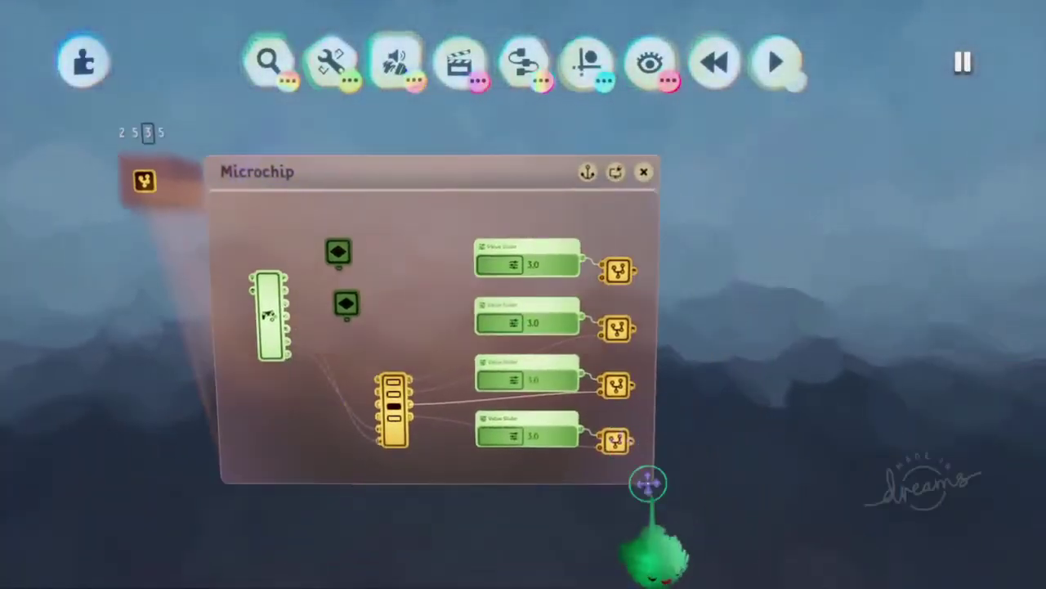
drag(677, 350, 813, 327)
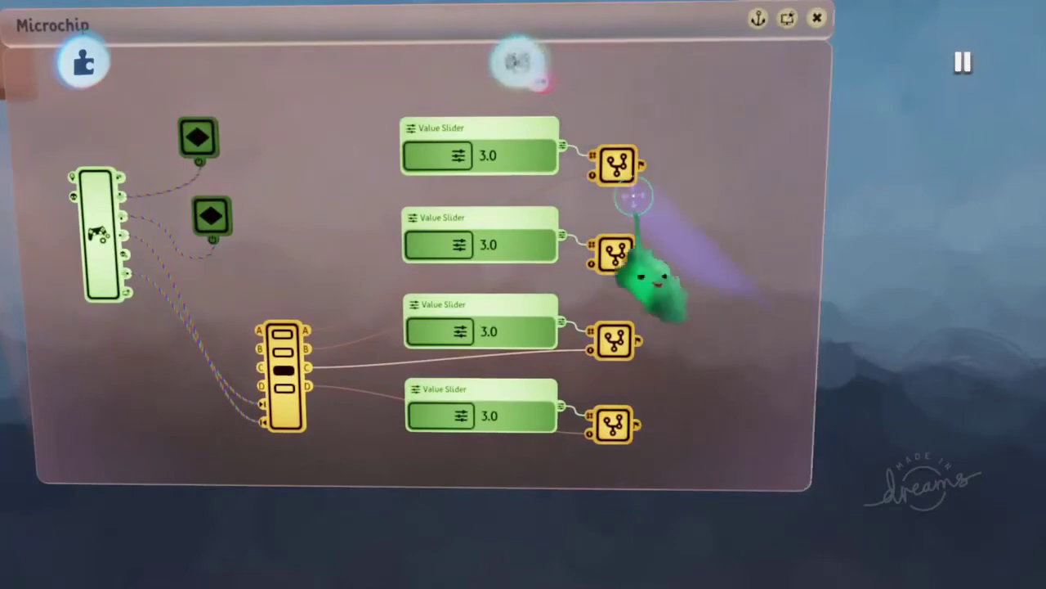
Step: Inspect the Number Displayer and the equals Calculator inside a digit microchip, and close its windows
click(613, 340)
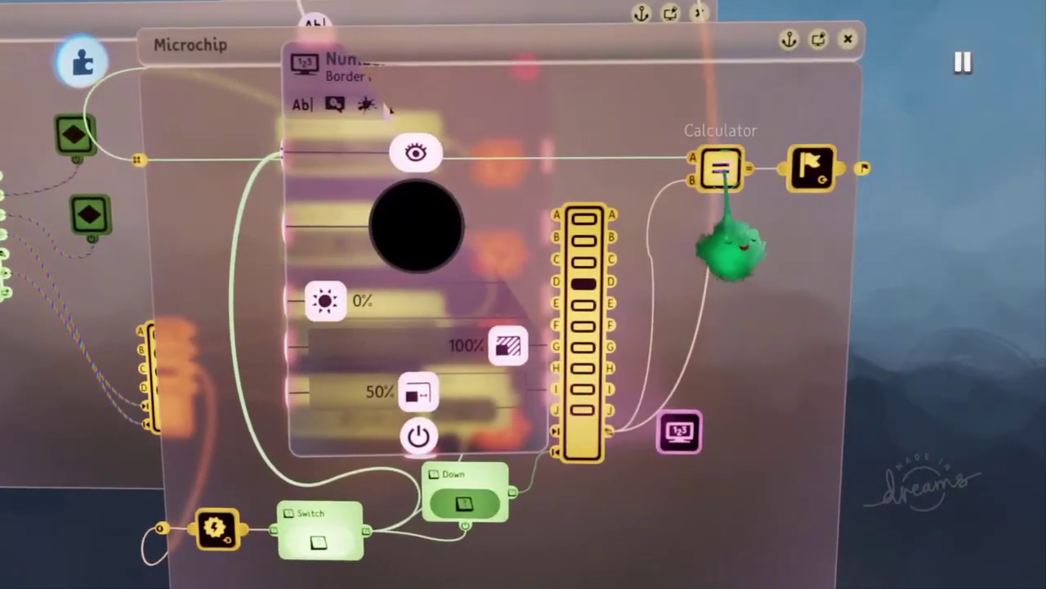
click(757, 168)
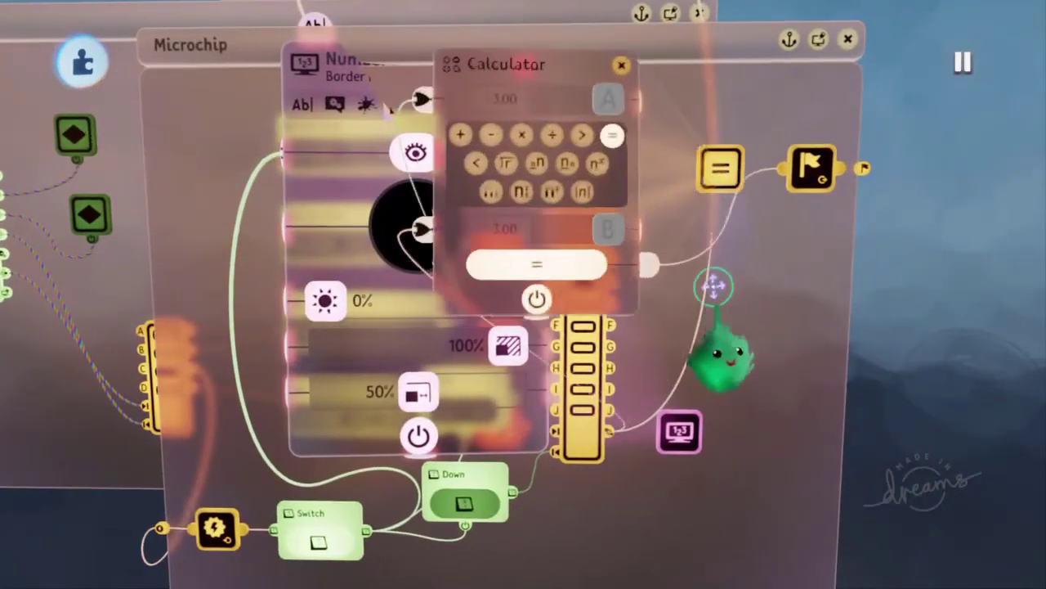
key(Escape)
key(Escape)
key(Escape)
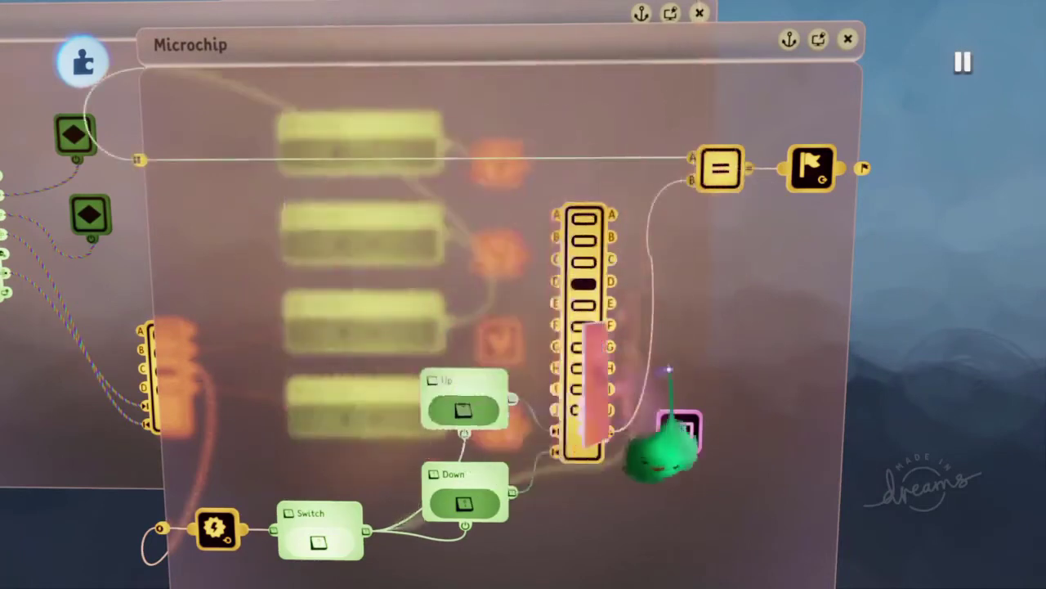
key(space)
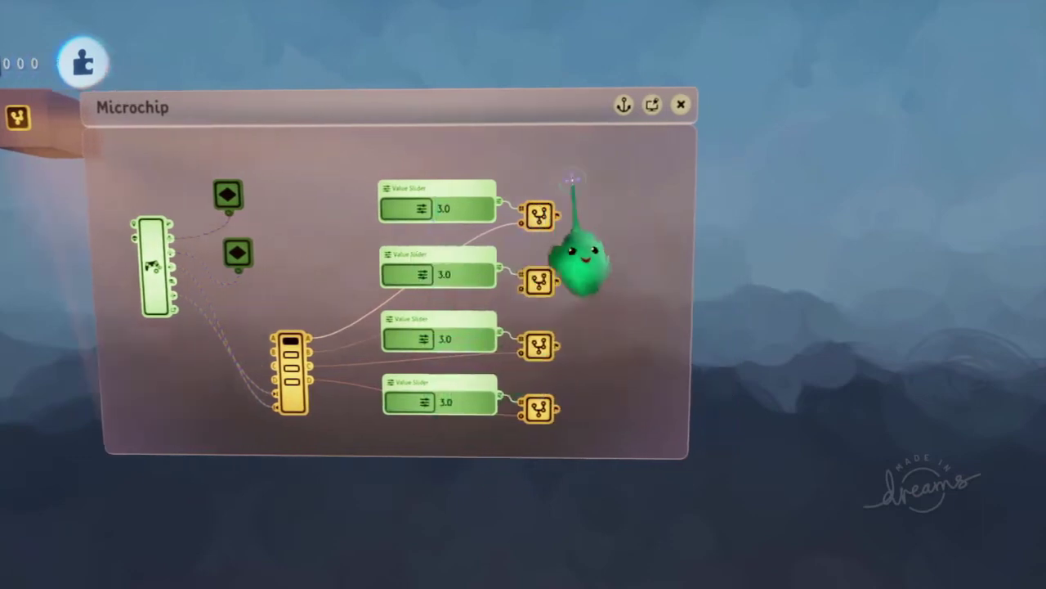
Step: Add an AND Gate to the main microchip beside the four digit microchips and check its settings
mouse_move(524, 97)
click(525, 67)
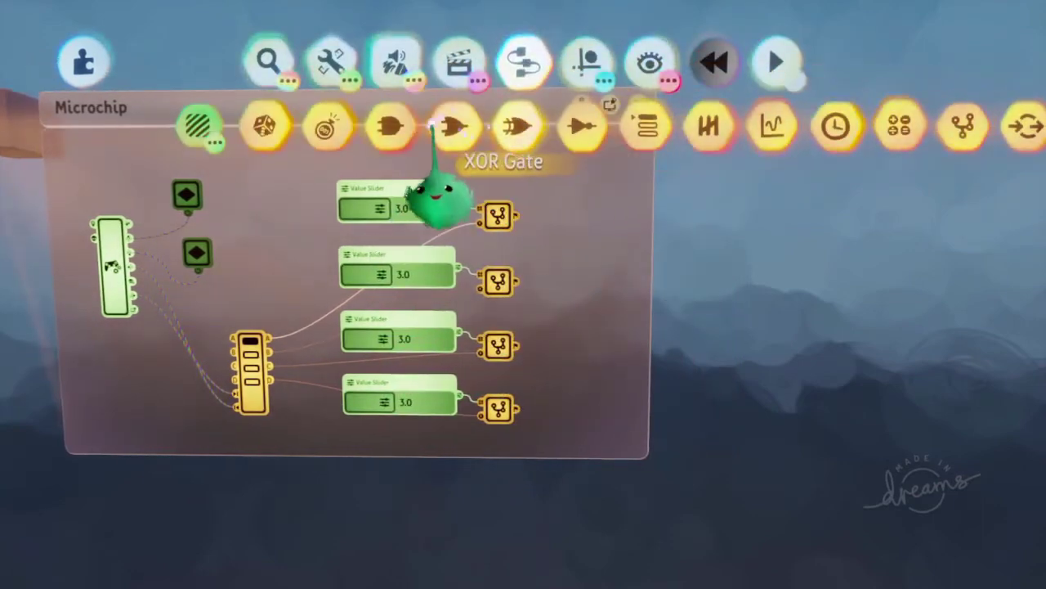
click(390, 127)
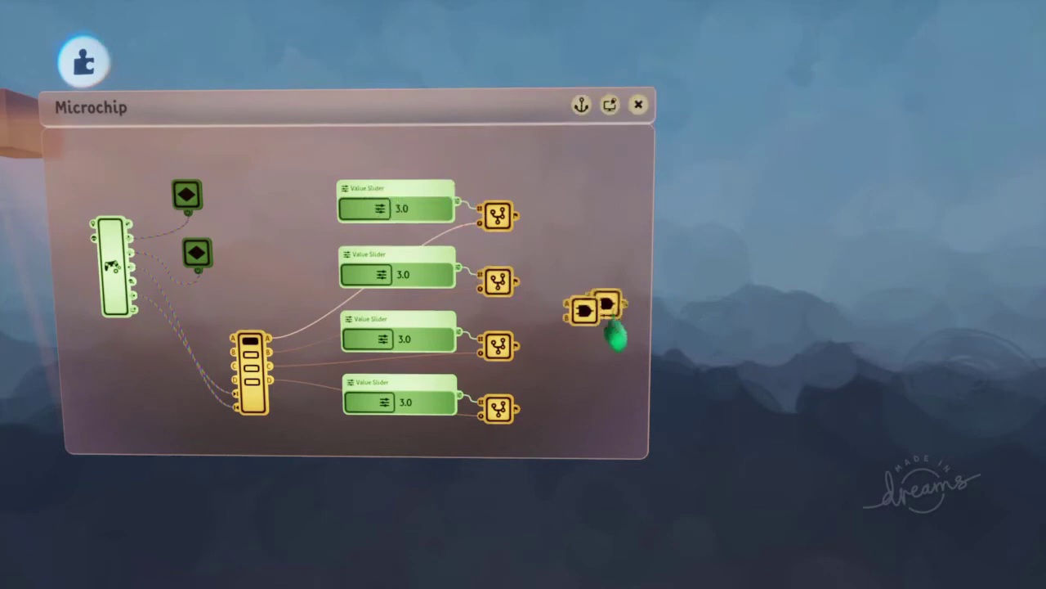
key(Escape)
middle_drag(769, 351, 514, 329)
click(546, 328)
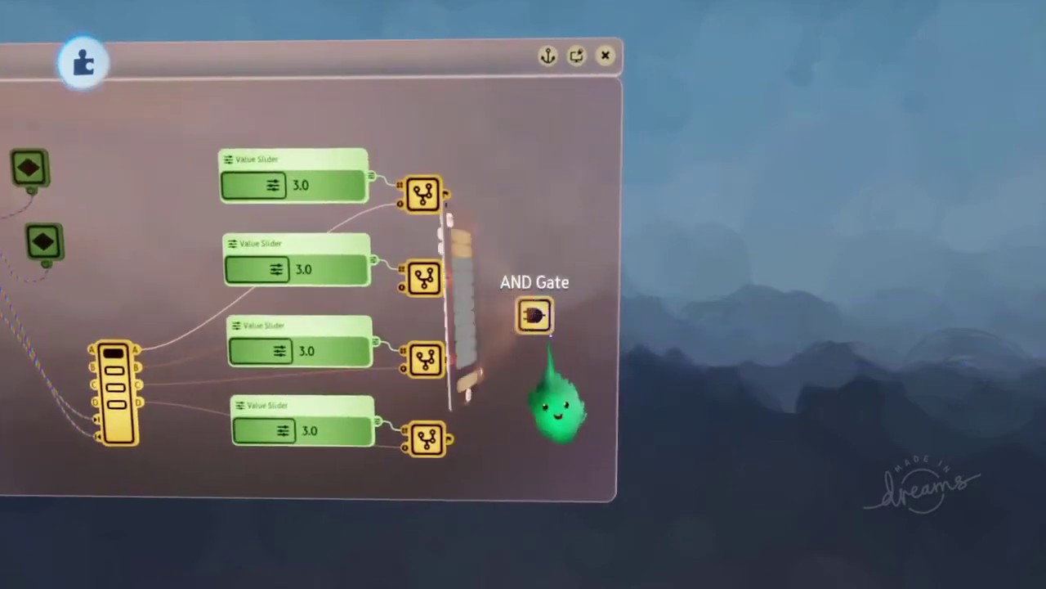
click(546, 327)
mouse_move(757, 109)
mouse_down()
mouse_move(766, 111)
mouse_move(747, 110)
mouse_up()
key(Escape)
middle_drag(457, 242, 582, 218)
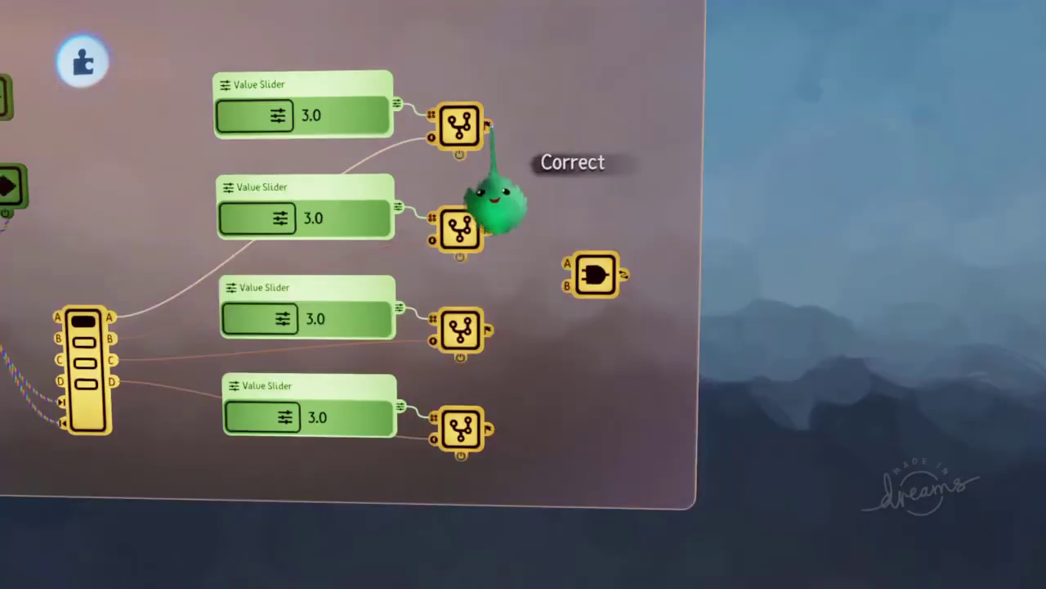
Step: Wire the four digit microchips' Correct outputs to inputs A to D of the AND Gate and widen the canvas around it
drag(491, 124, 566, 262)
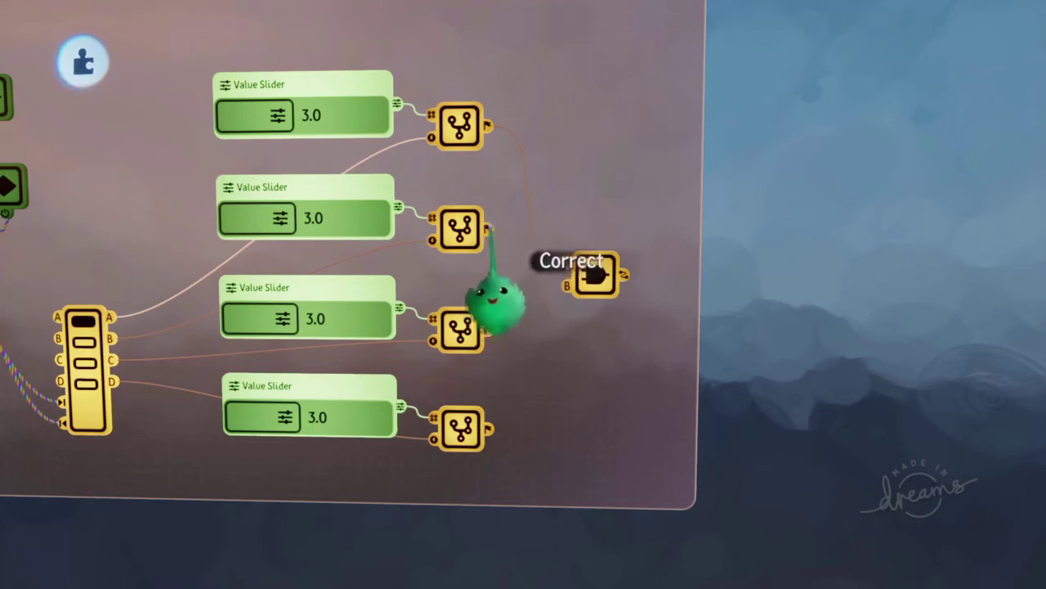
click(568, 286)
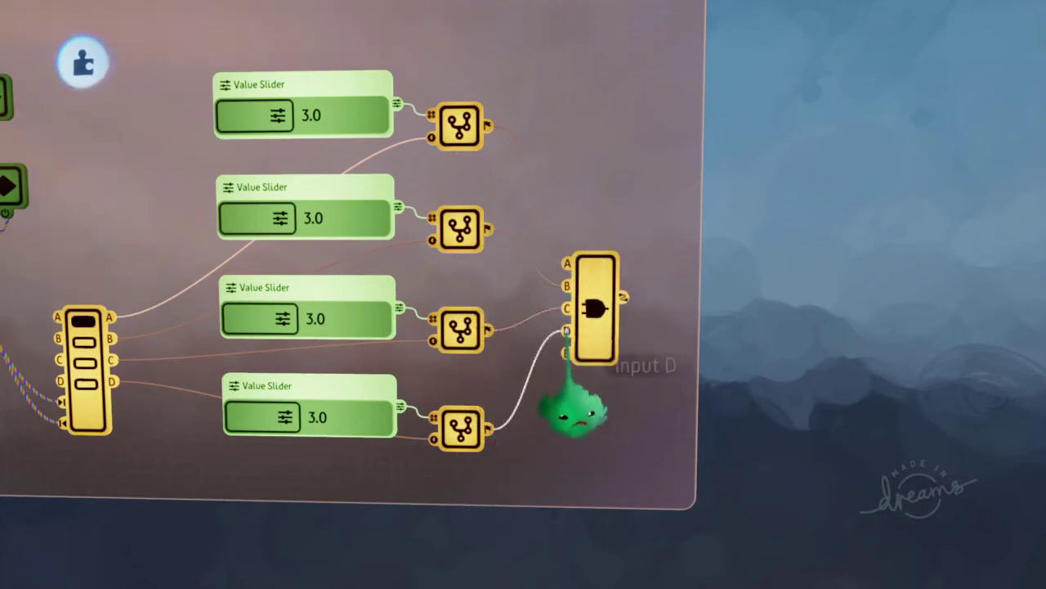
drag(702, 331, 786, 331)
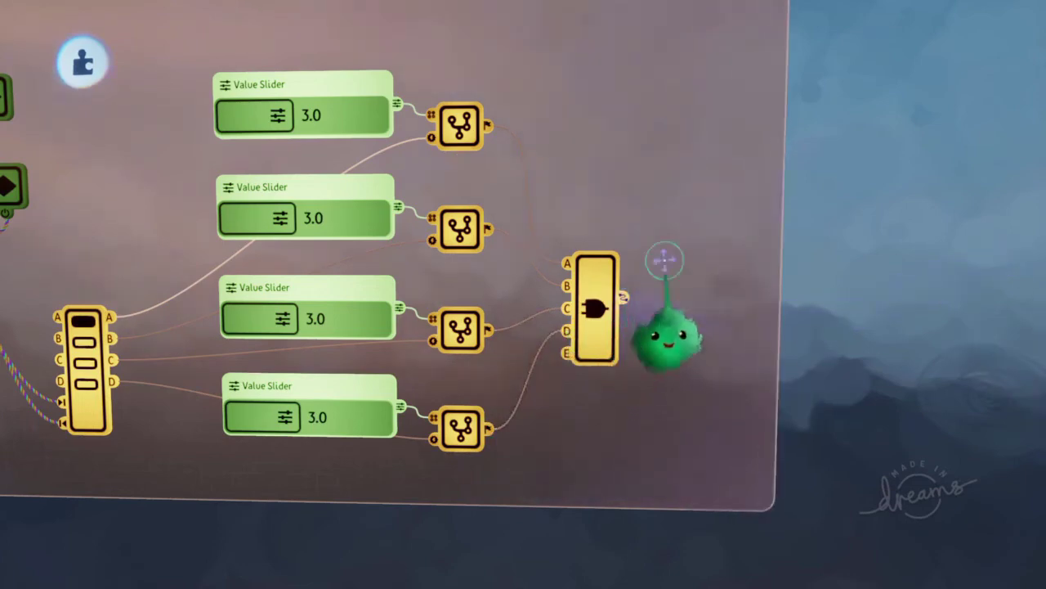
drag(595, 309, 707, 187)
Step: Place a Keyframe above the AND Gate in the main microchip and start recording changes to it
key(Tab)
scroll(607, 158, down, 2)
click(460, 66)
click(459, 128)
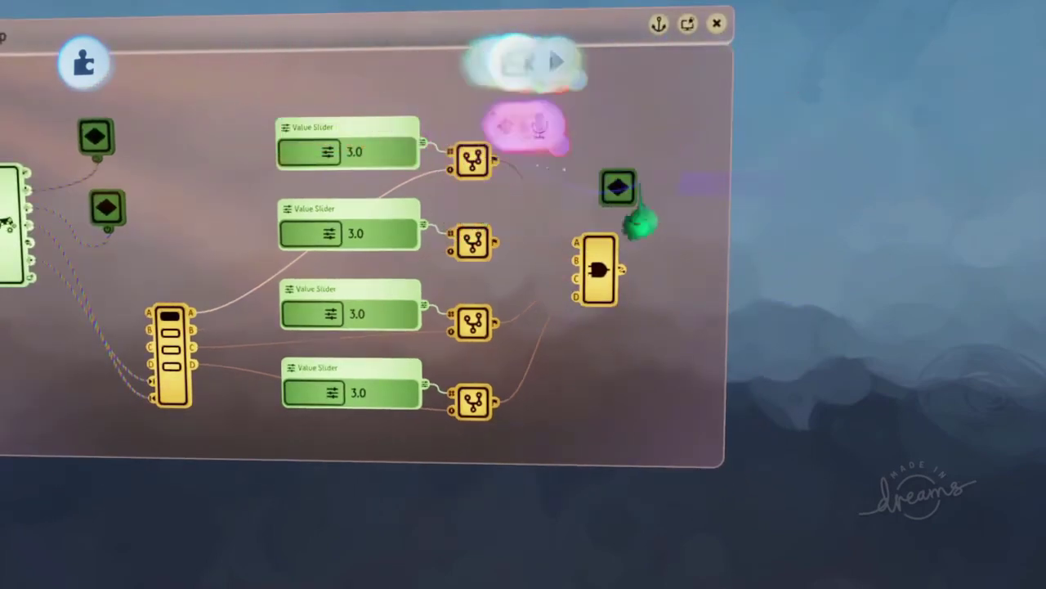
click(640, 187)
Step: Record an increased Glow for the cube sculpture in the Keyframe and power the Keyframe from the AND Gate's result
scroll(589, 327, up, 3)
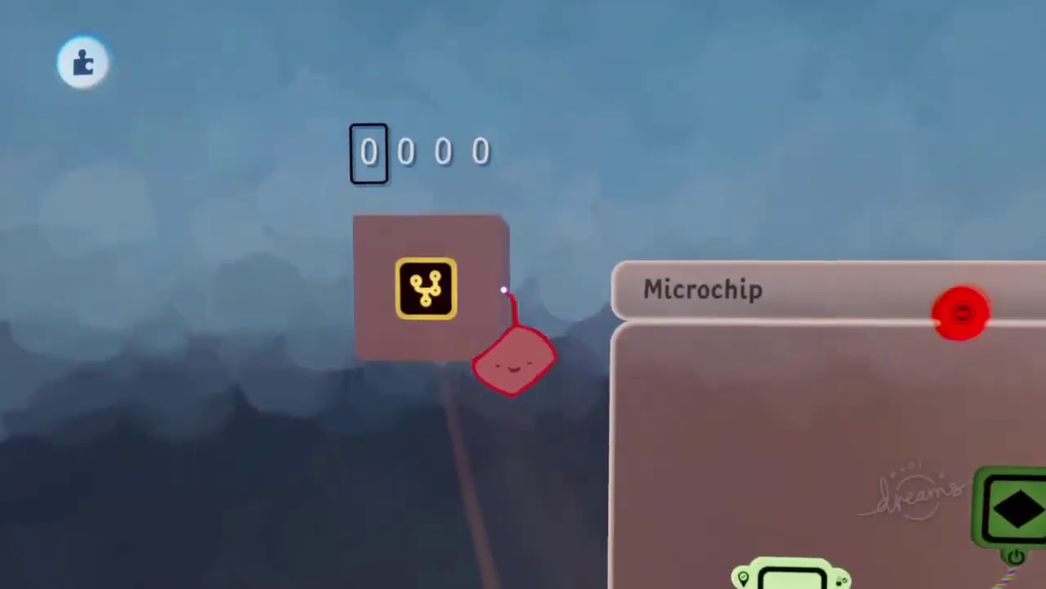
click(486, 309)
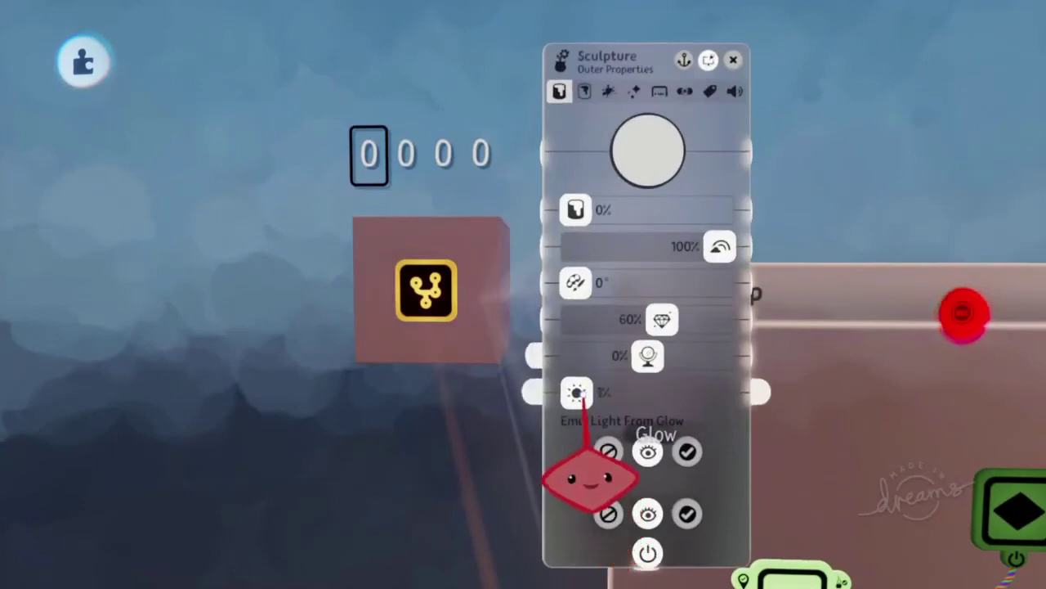
key(Escape)
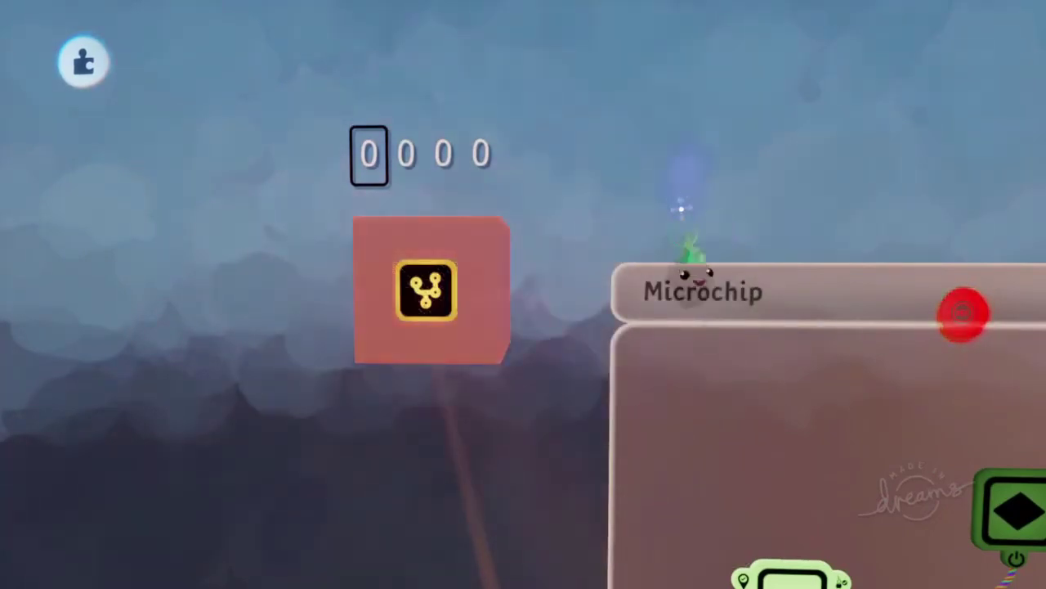
scroll(682, 209, down, 5)
middle_drag(643, 390, 577, 283)
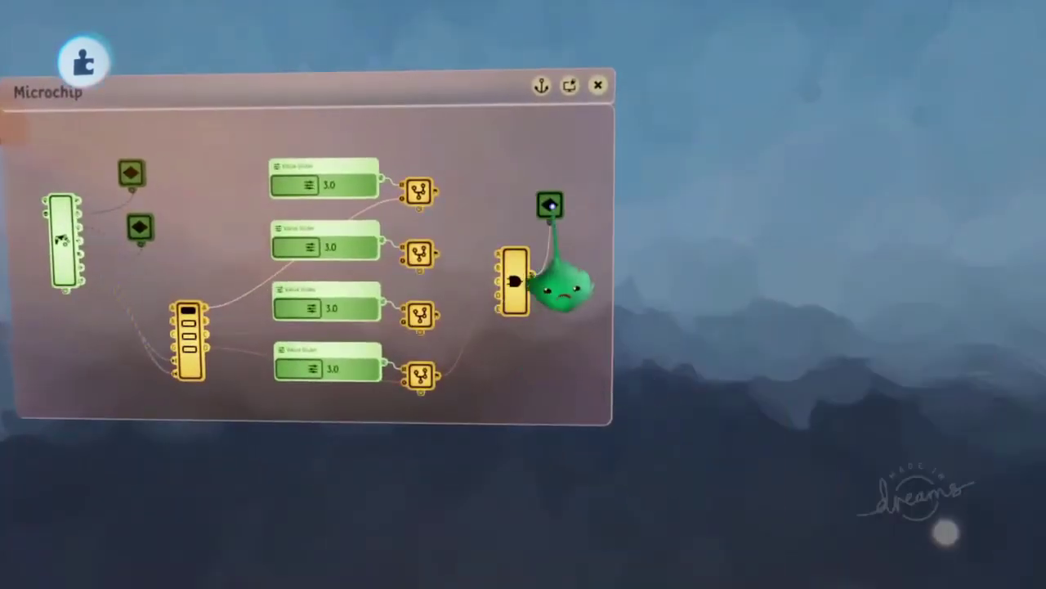
middle_drag(817, 372, 605, 308)
Step: Test the running lock with the AND Gate's settings open by dialling all four digits to 3 and lowering the second to 2
key(Escape)
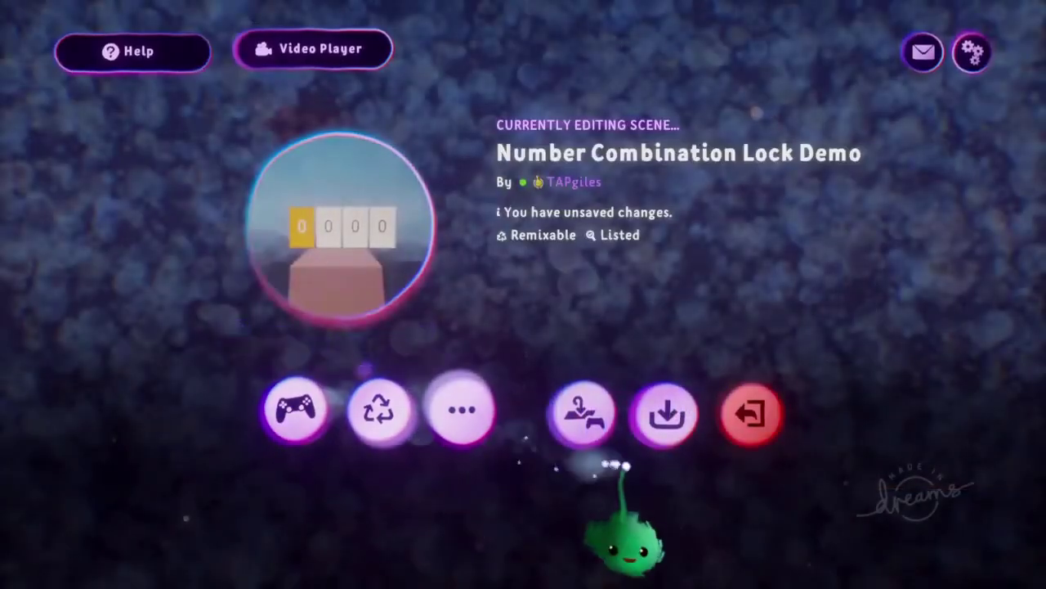
key(Escape)
click(672, 321)
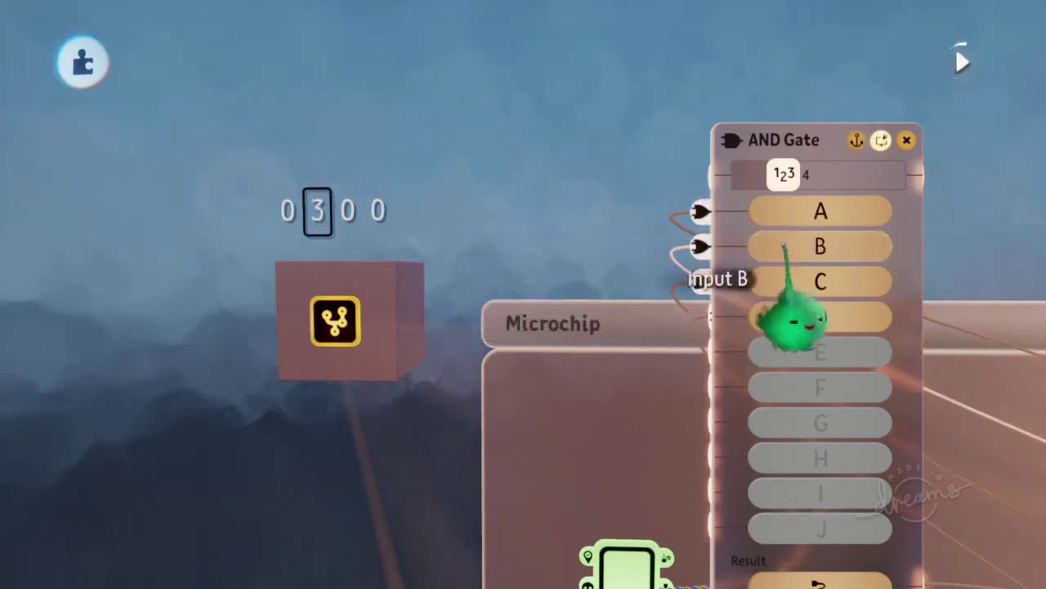
drag(832, 419, 761, 298)
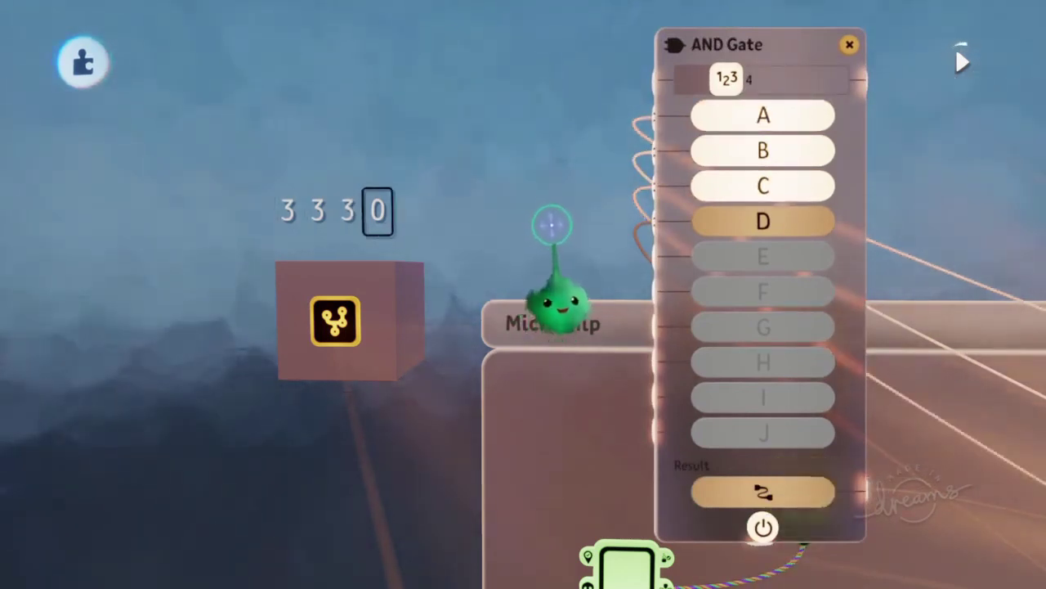
key(Up)
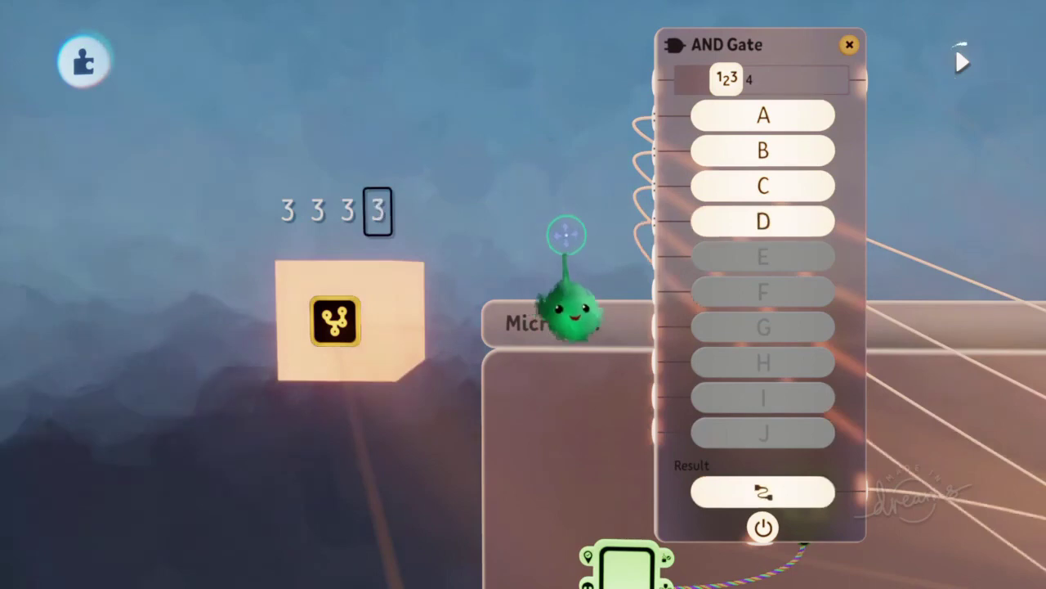
key(Left)
key(Left)
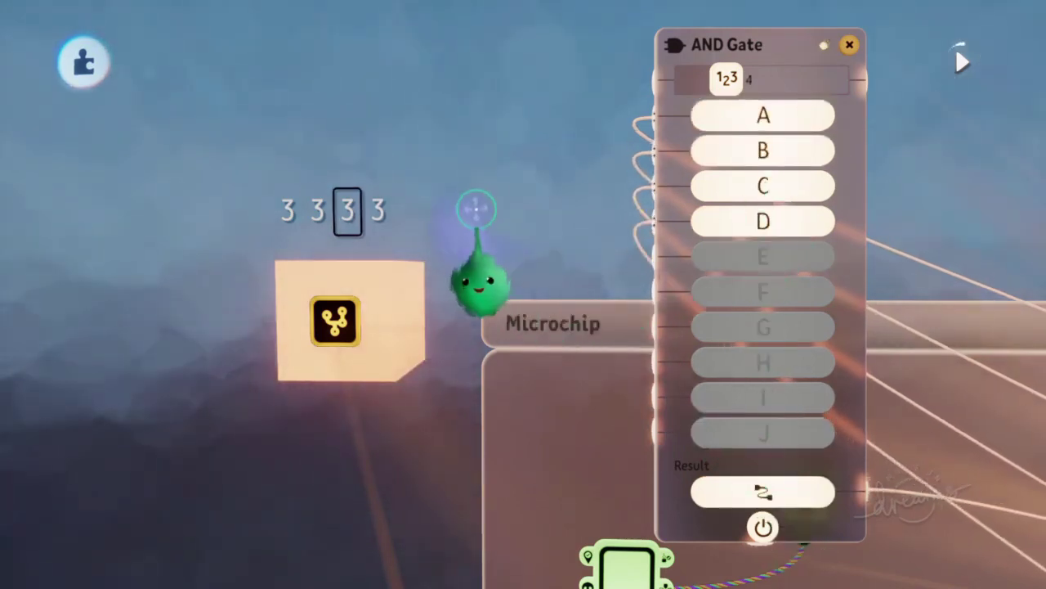
key(Down)
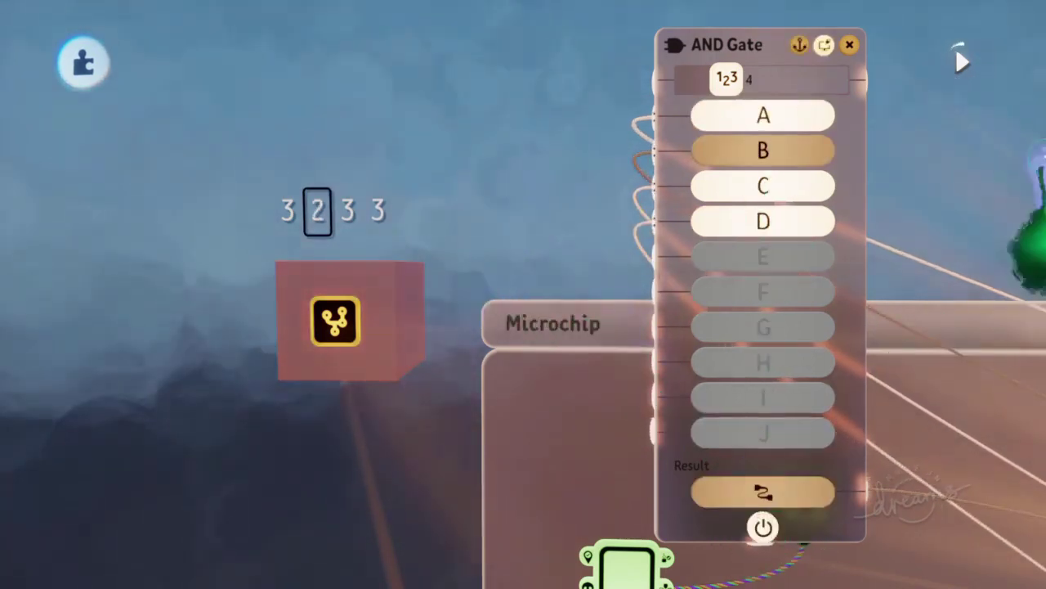
Step: Close the AND Gate window, test changing the lock's digits in play mode, and return to editing the main microchip
click(849, 45)
key(Left)
scroll(752, 476, down, 5)
key(Escape)
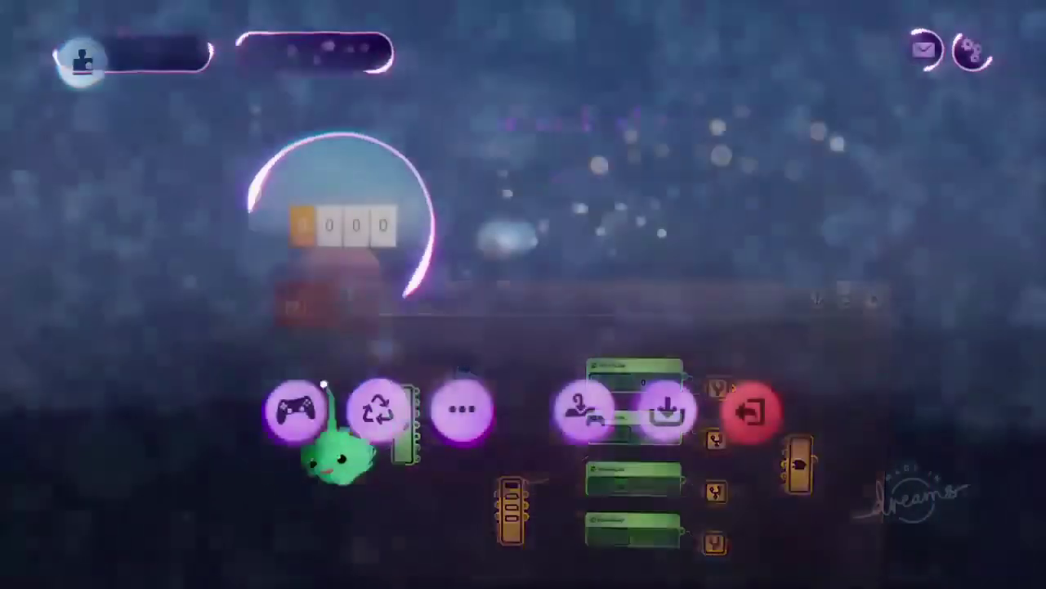
click(298, 407)
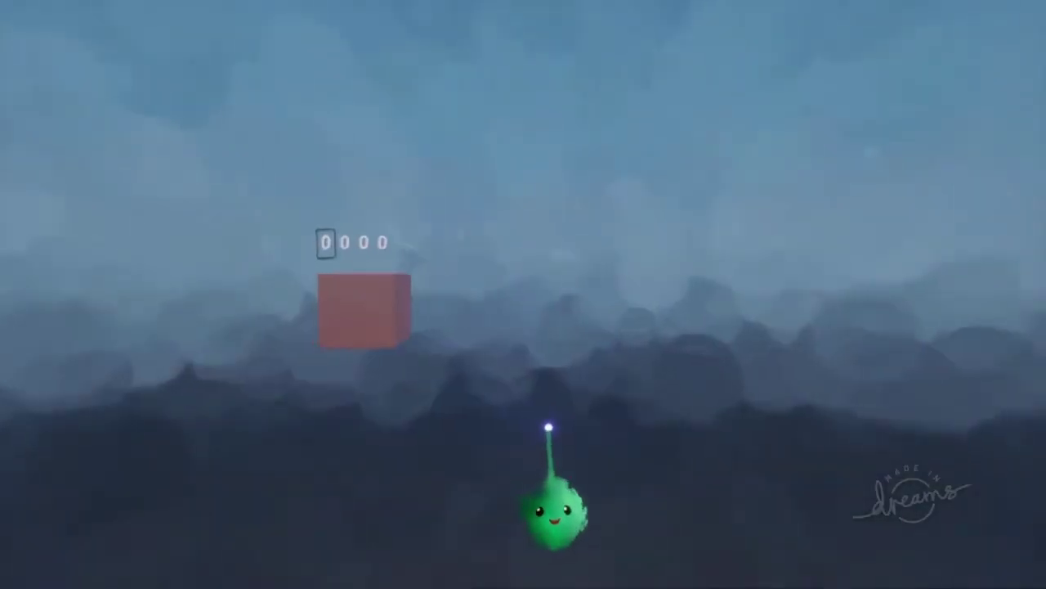
key(Down)
key(Down)
key(Down)
key(Down)
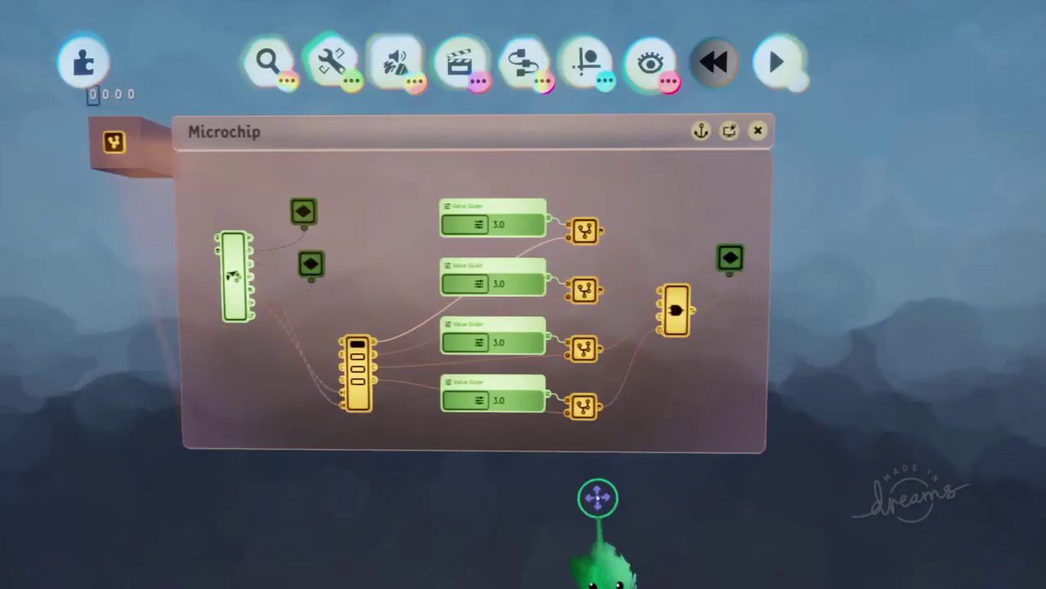
middle_drag(597, 498, 482, 429)
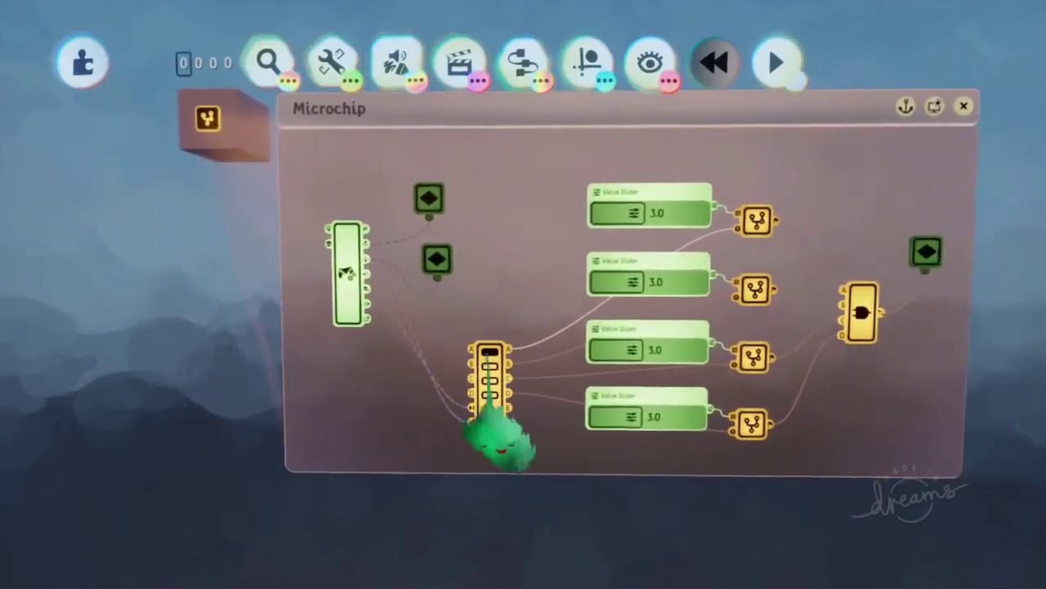